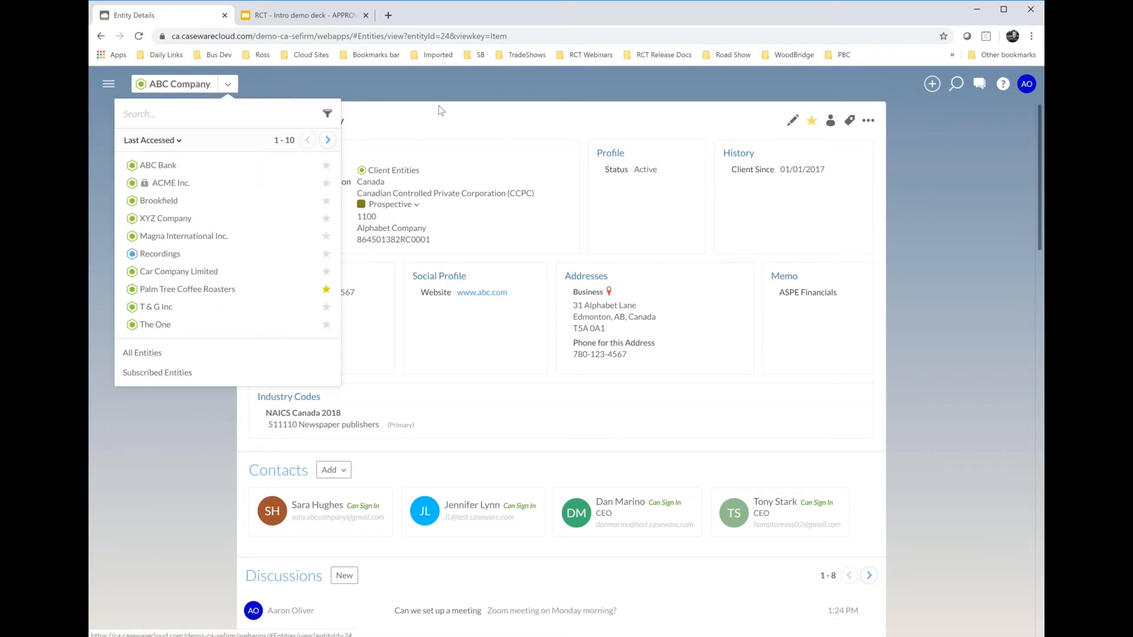
- Start a new ReviewCompTax engagement for ABC Company and name it 2019 ABC Company Compilation
click(388, 124)
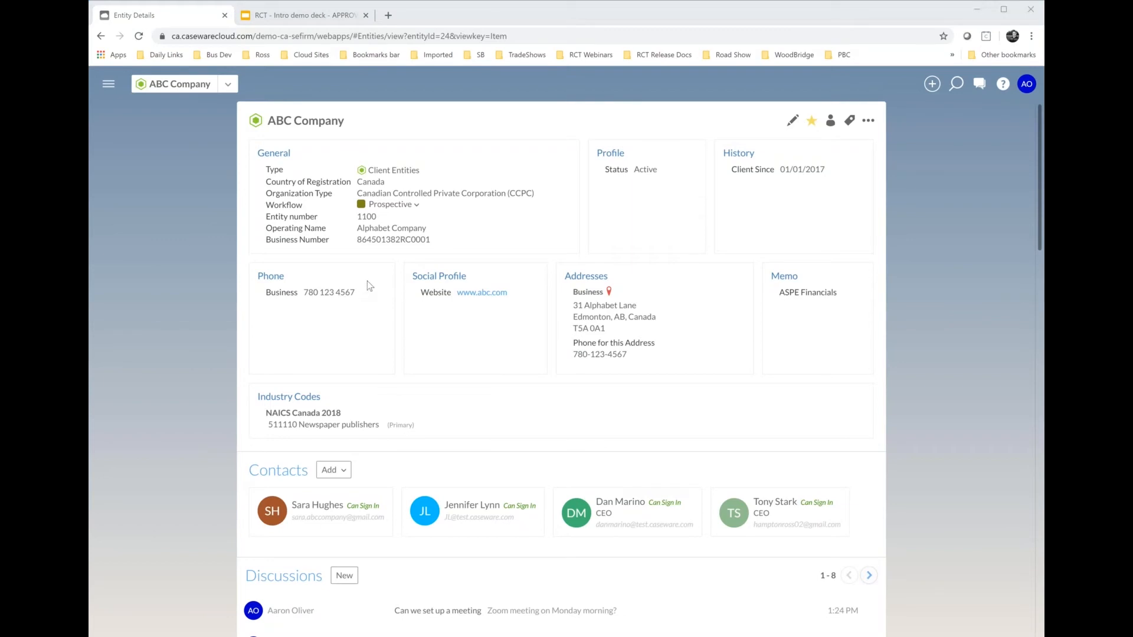
scroll(380, 391, down, 2)
click(328, 380)
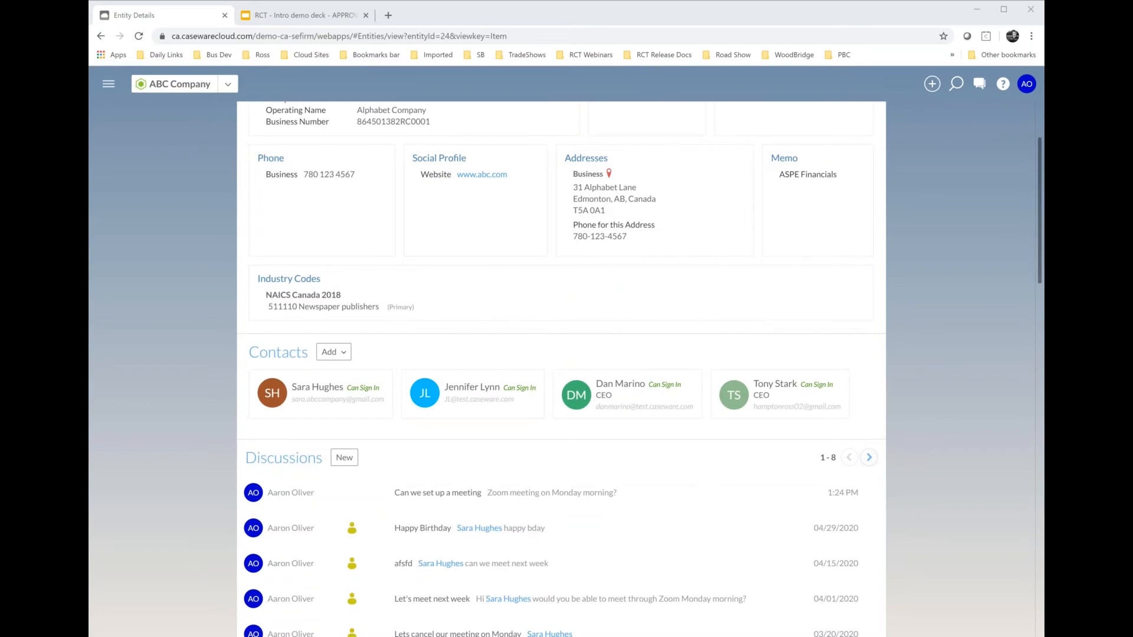
scroll(425, 339, down, 14)
scroll(425, 340, down, 7)
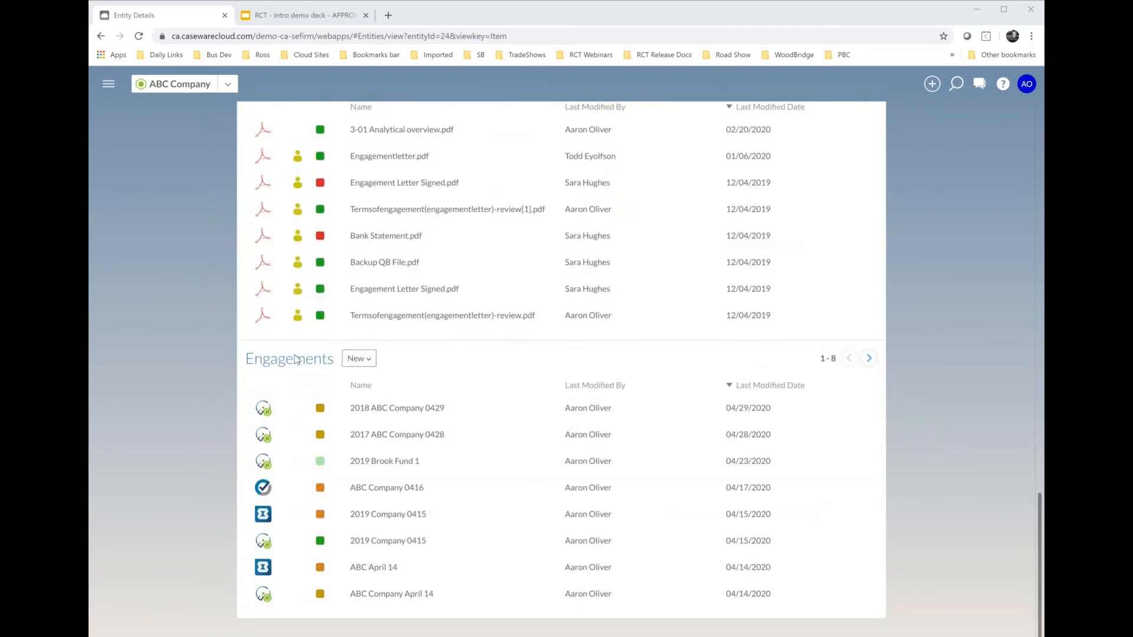
click(355, 361)
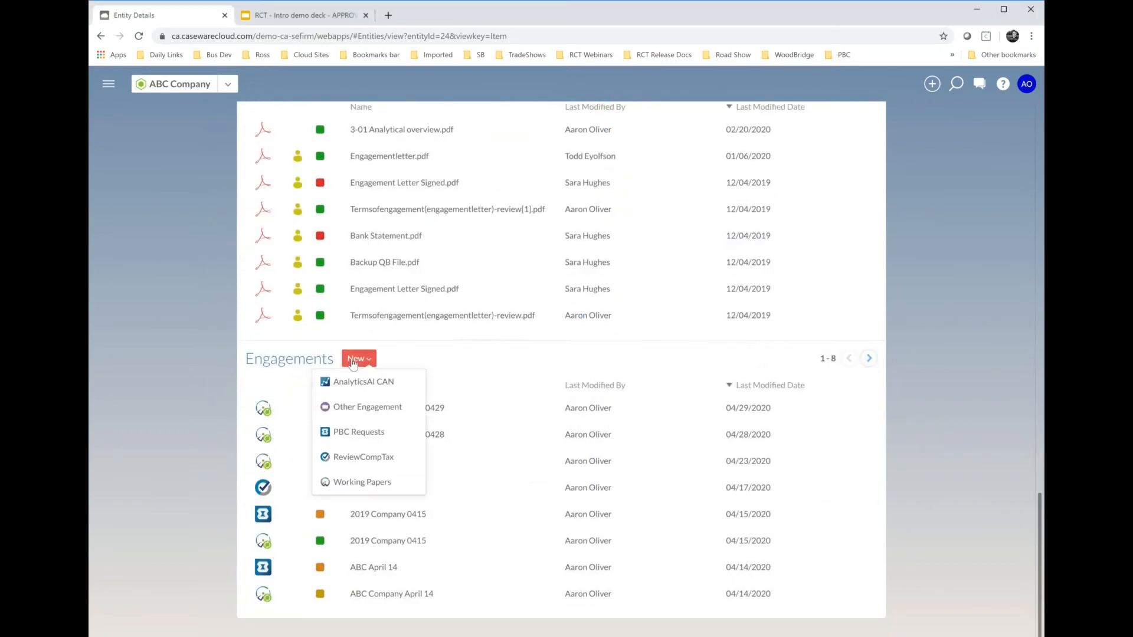
click(380, 459)
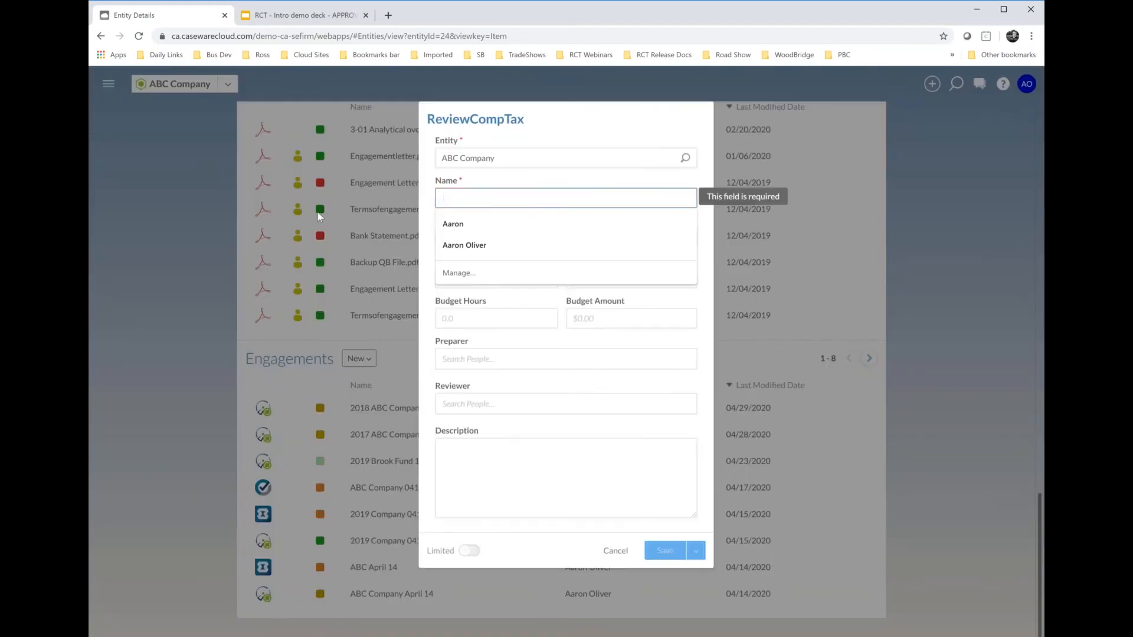
text(2019 ABC Company Compilation)
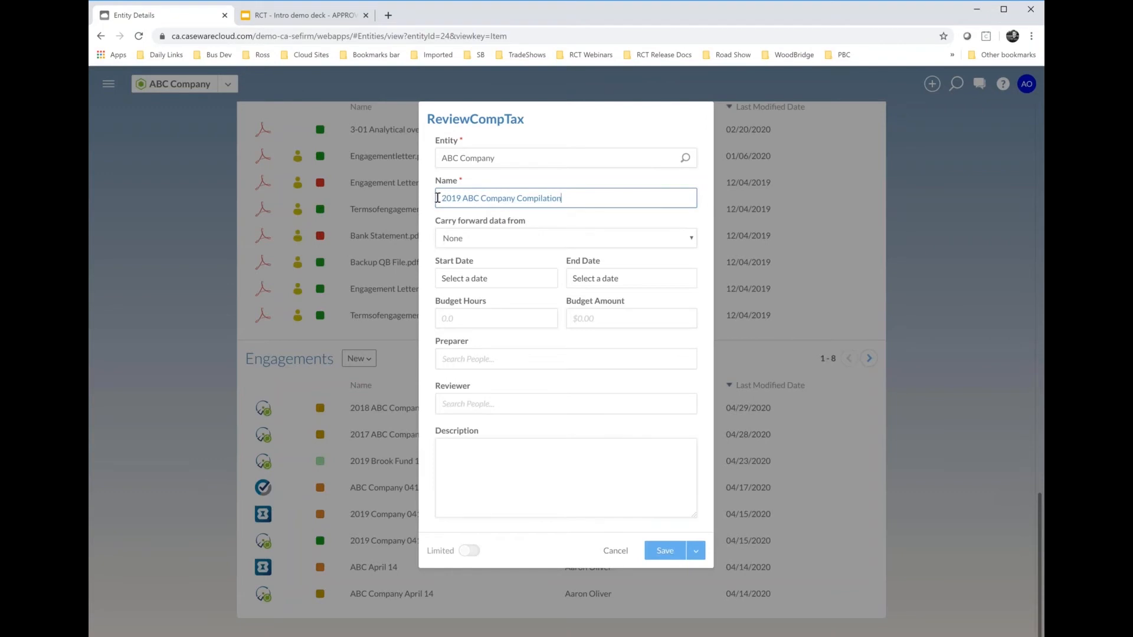
- Keep carry forward data at None and set the engagement's start date to 05/08/2020 and end date to 05/22/2020
drag(436, 221, 536, 225)
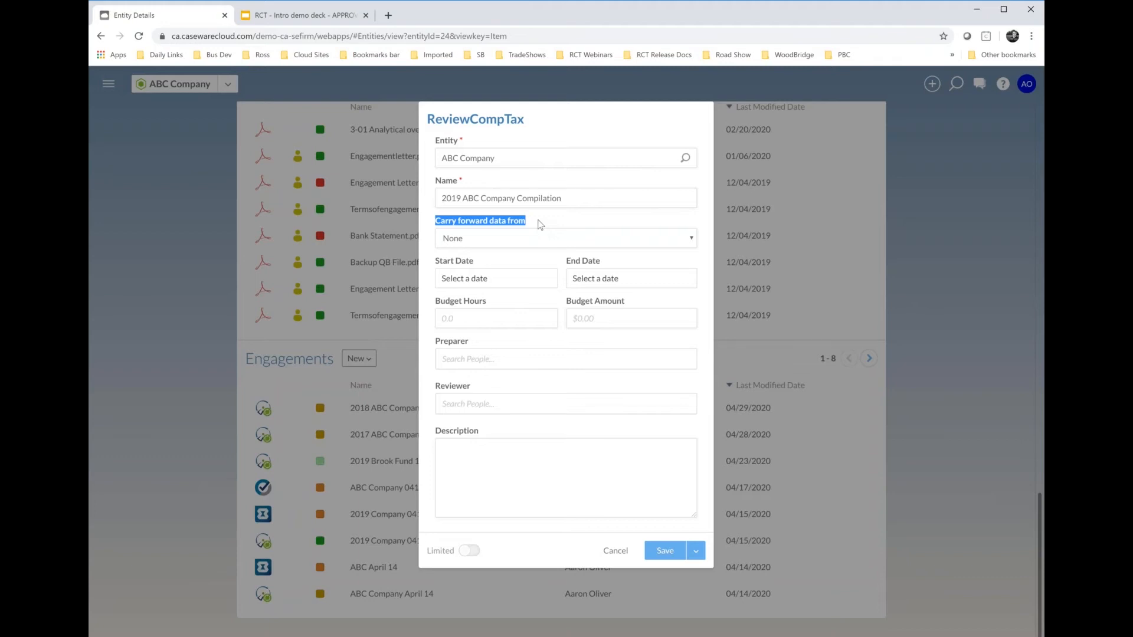
click(680, 243)
click(682, 244)
click(542, 282)
click(552, 348)
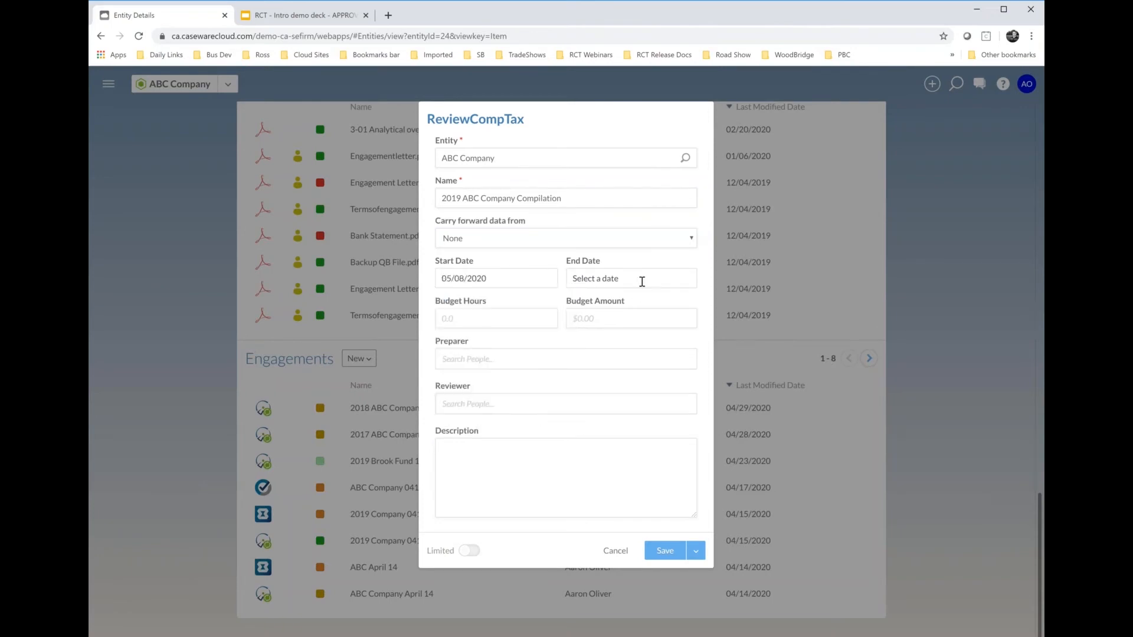
click(642, 280)
click(681, 384)
- Set the engagement's budget amount to $4,500 and budget hours to 4
click(516, 319)
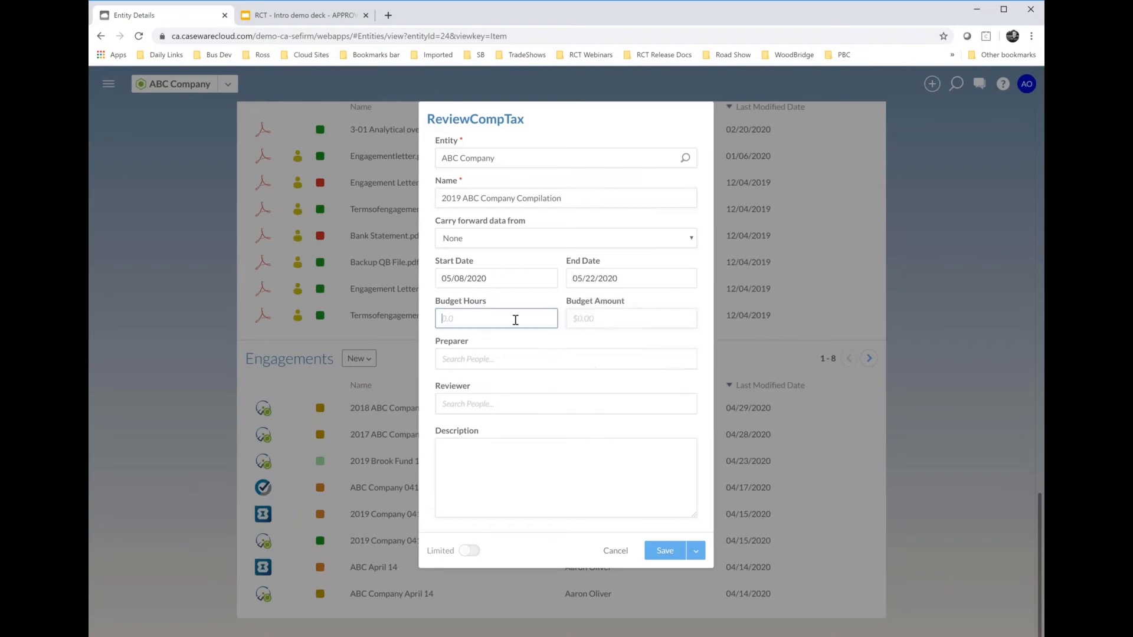
click(602, 318)
text(4500)
click(513, 323)
text(4)
- Assign a preparer and a reviewer to the engagement and save it
click(518, 354)
text(aa)
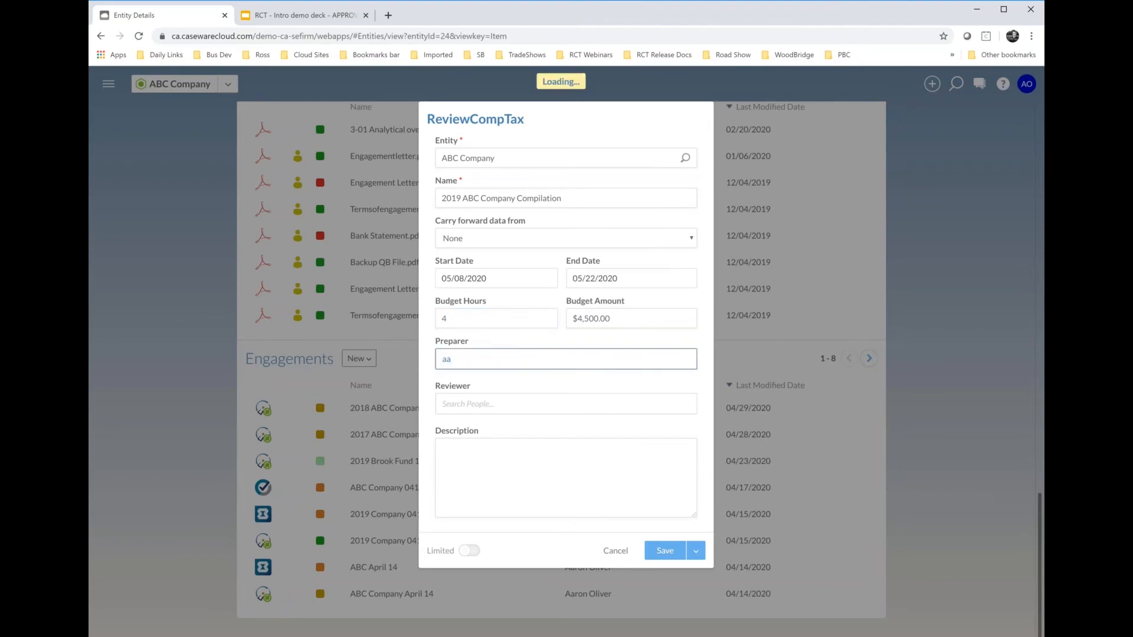
click(476, 375)
click(481, 403)
text(todd)
click(495, 424)
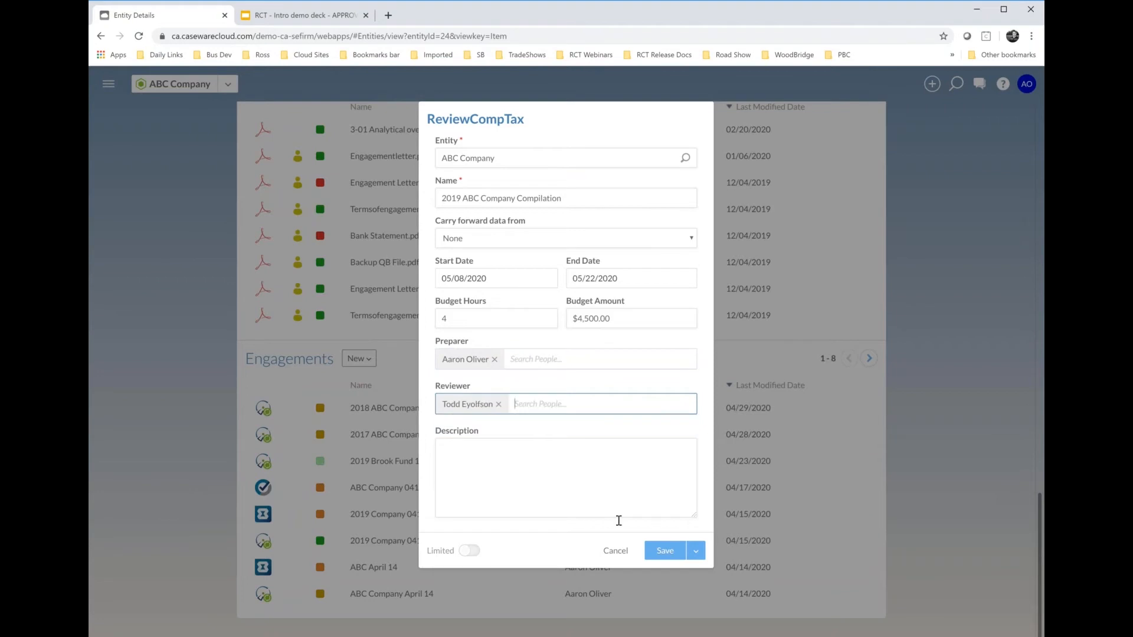
click(665, 551)
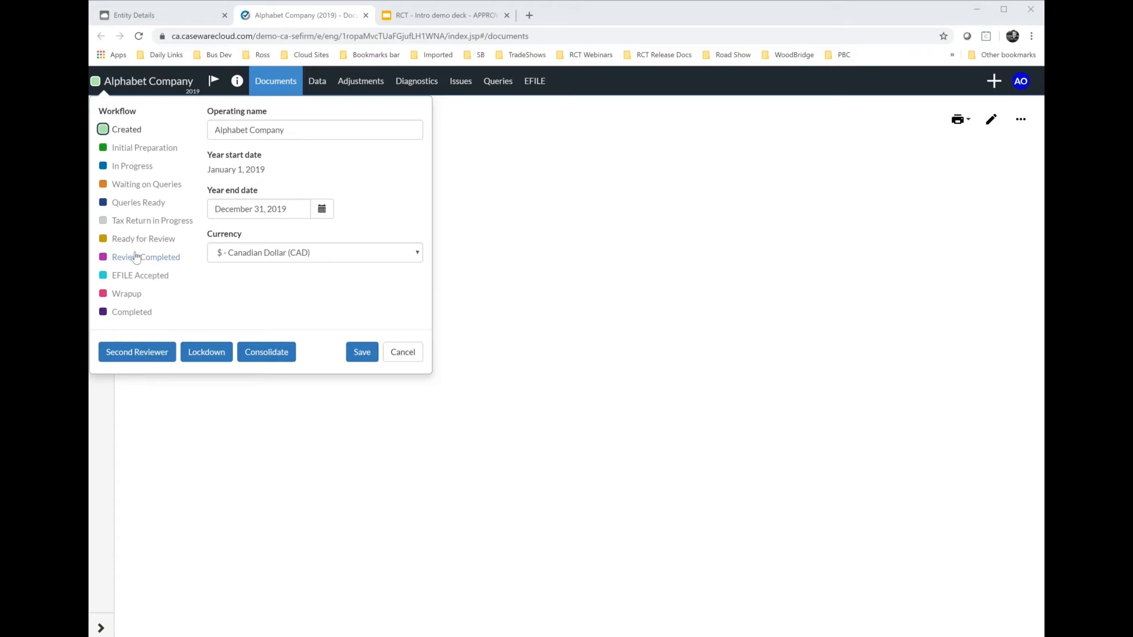
- Save the engagement's properties and set the engagement type in the 0-10 Planning Optimiser to Compilation and Corporation Tax
click(362, 353)
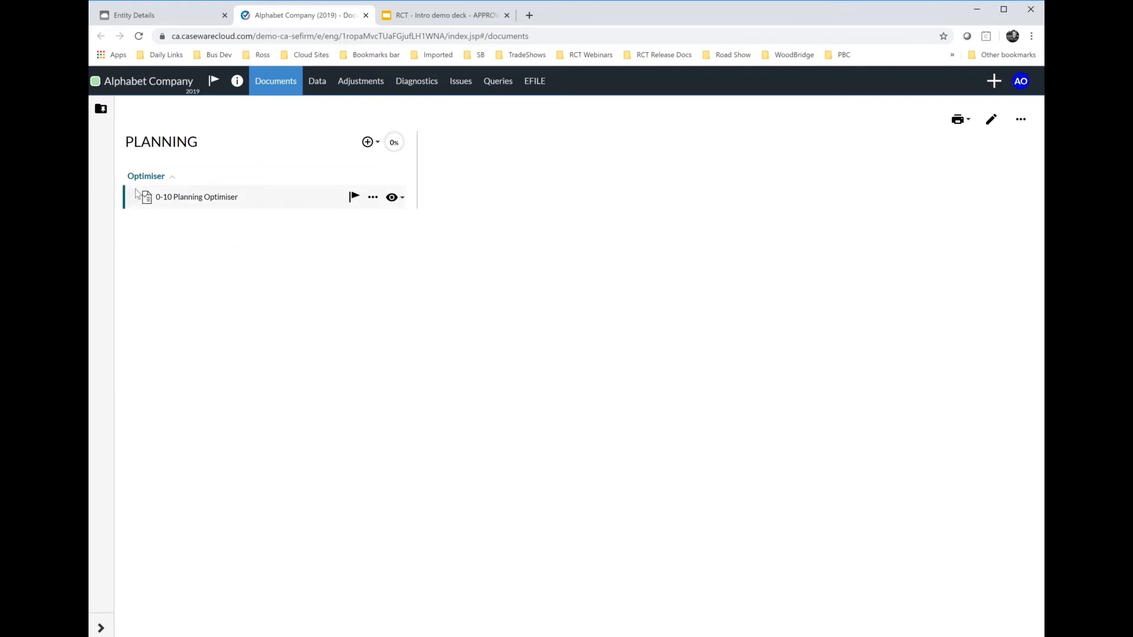
click(201, 200)
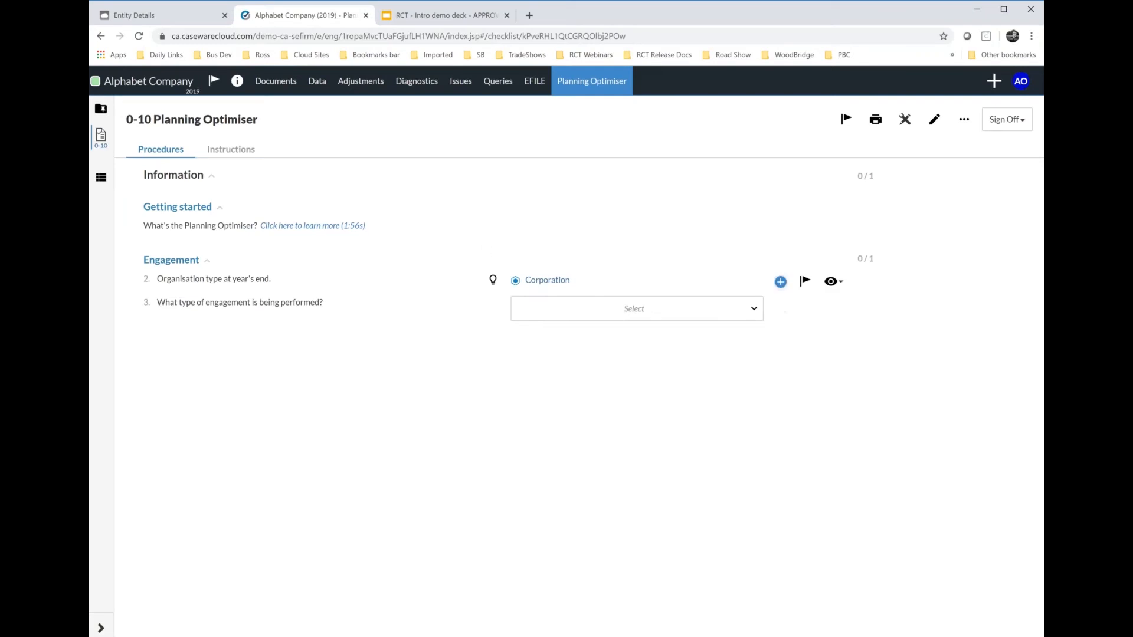
click(633, 321)
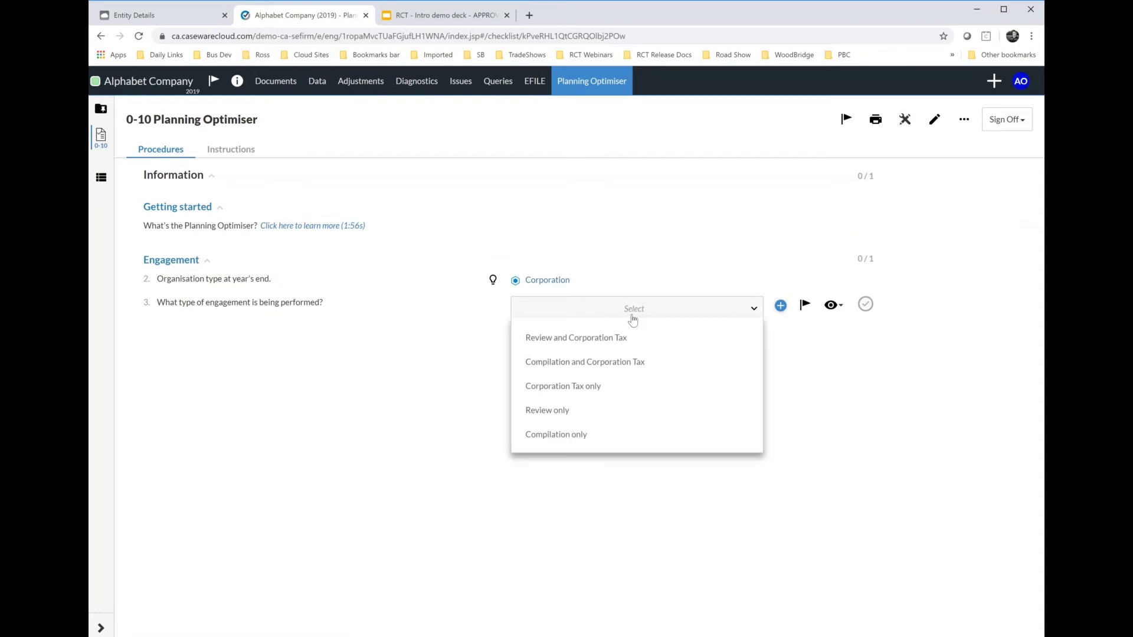
click(555, 366)
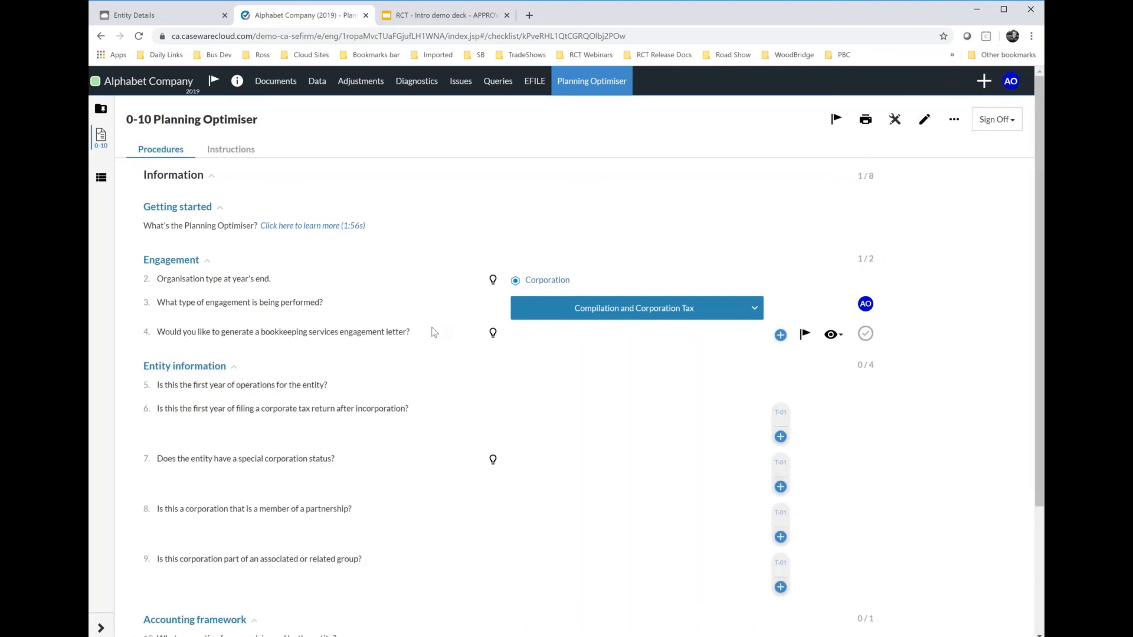
- Answer No for the bookkeeping letter, first year of operations and first tax filing, and Yes for having performed the previous year's engagement
scroll(434, 332, down, 2)
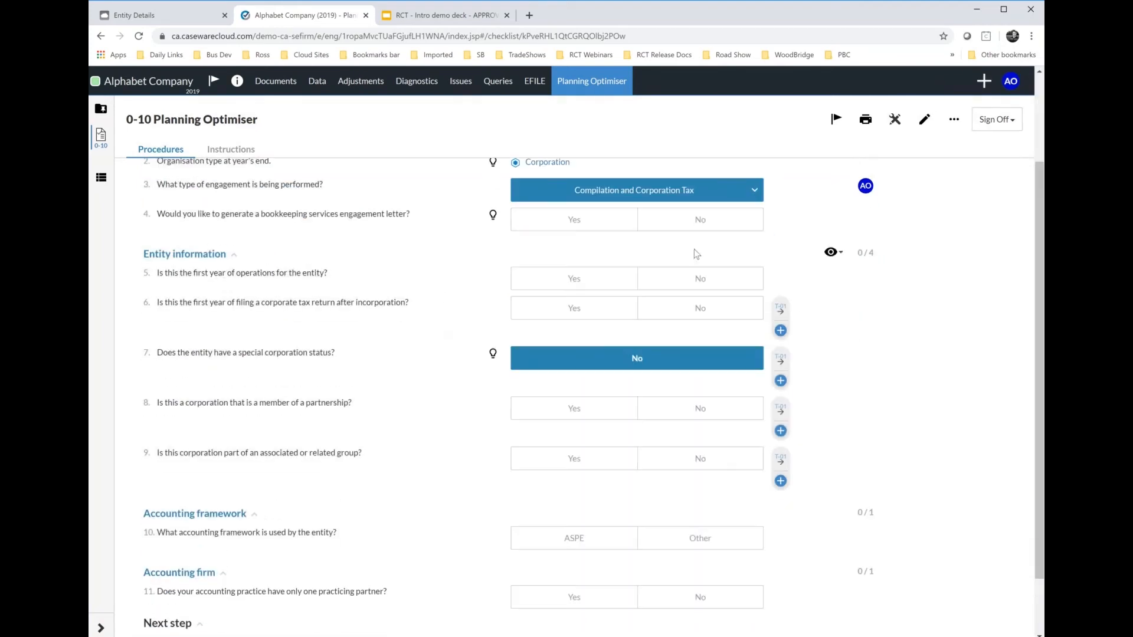
click(691, 222)
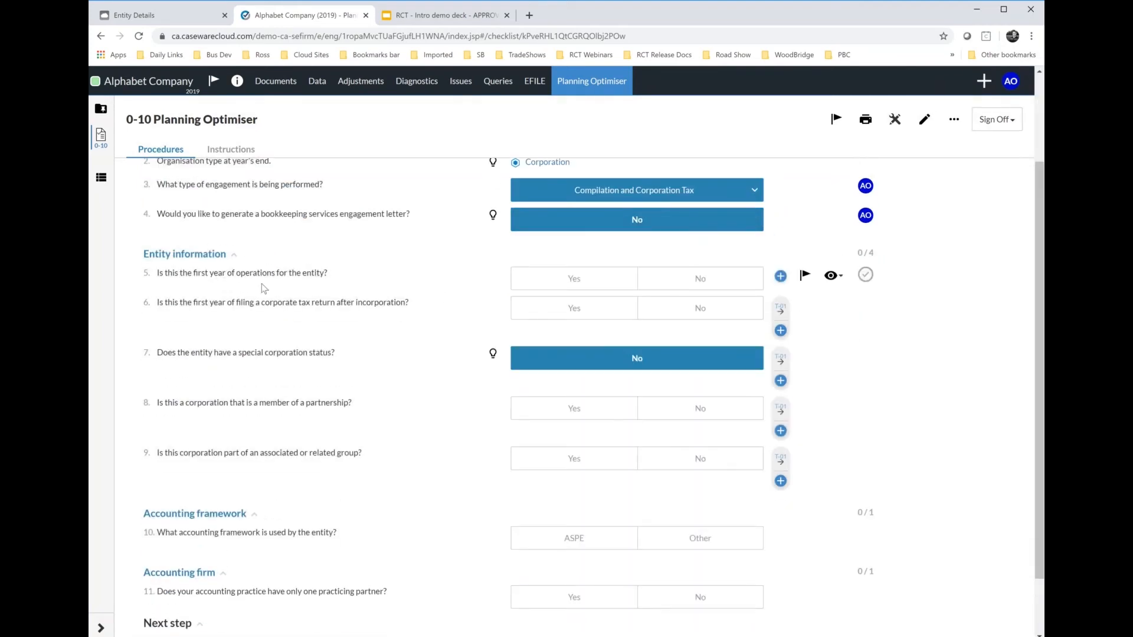
click(700, 278)
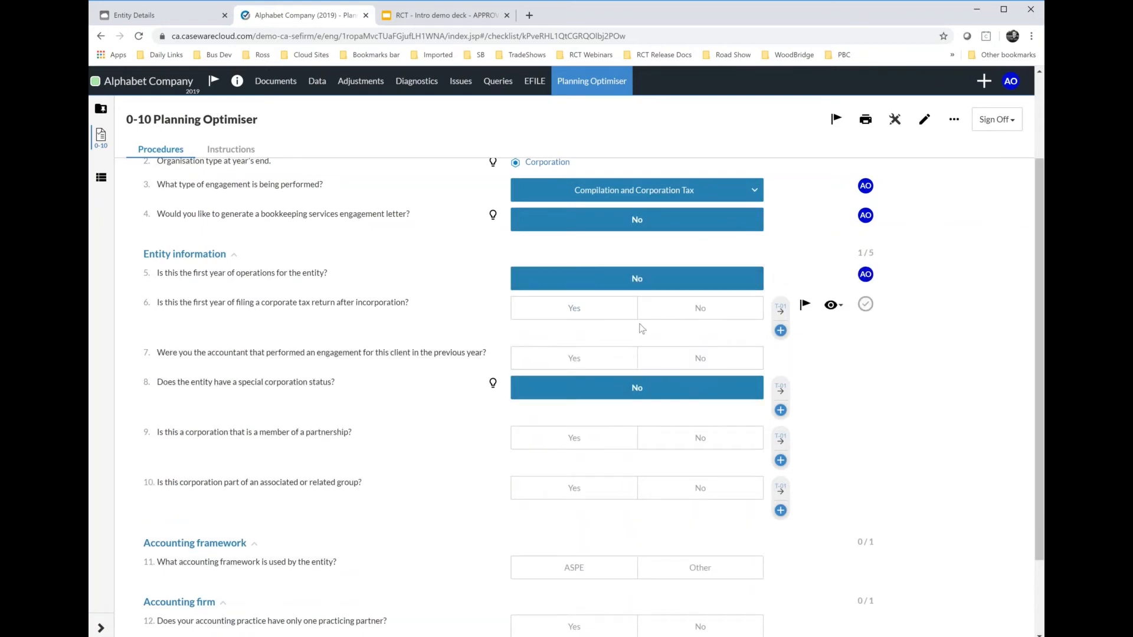
click(692, 308)
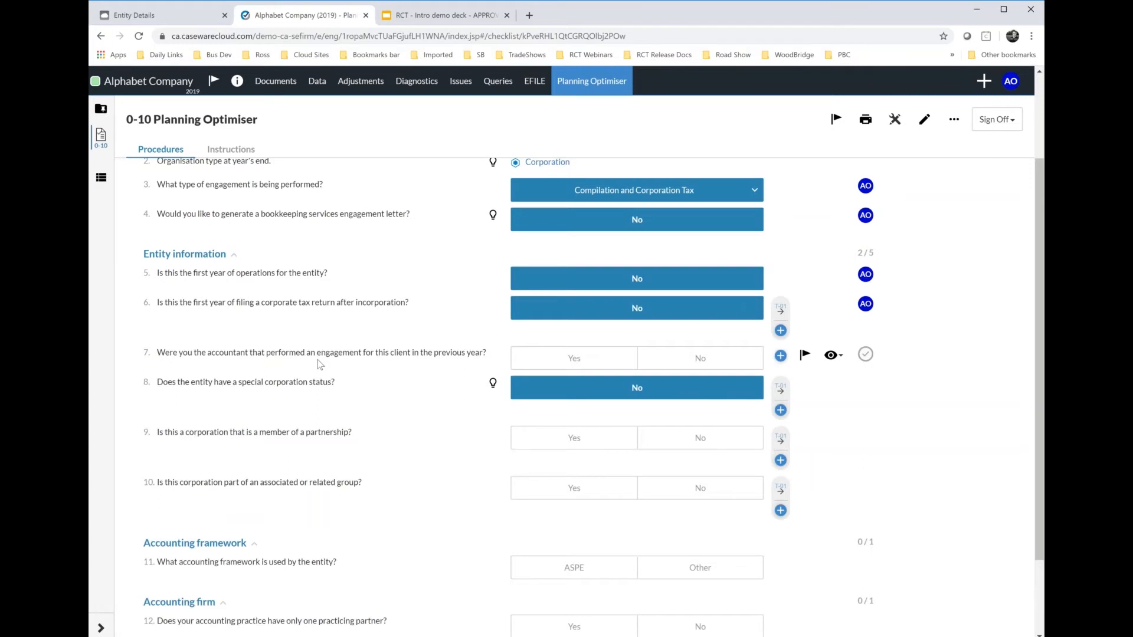
click(581, 362)
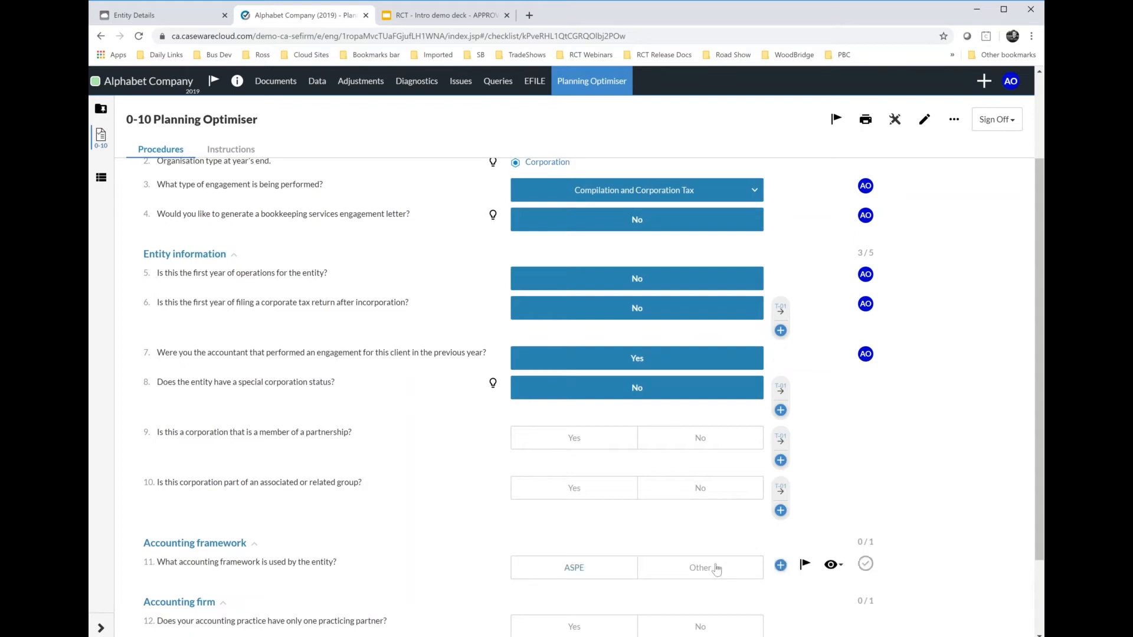
- Answer No for partnership membership and associated group, choose ASPE as the accounting framework, and answer Yes for only one practicing partner
click(656, 438)
click(700, 488)
scroll(679, 488, down, 2)
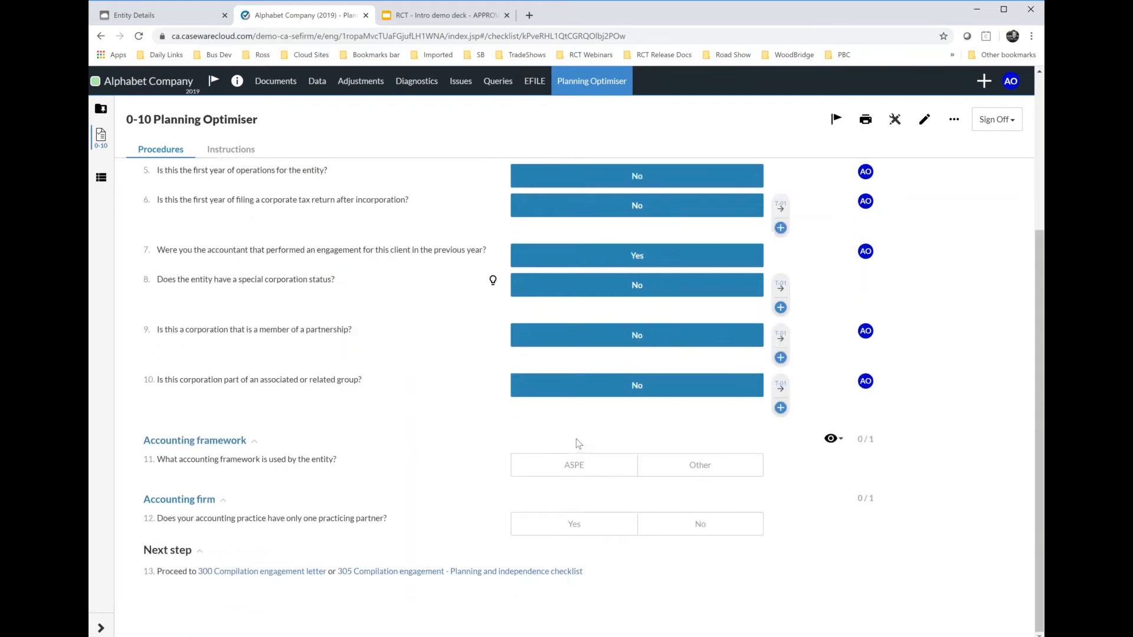
click(573, 466)
click(557, 524)
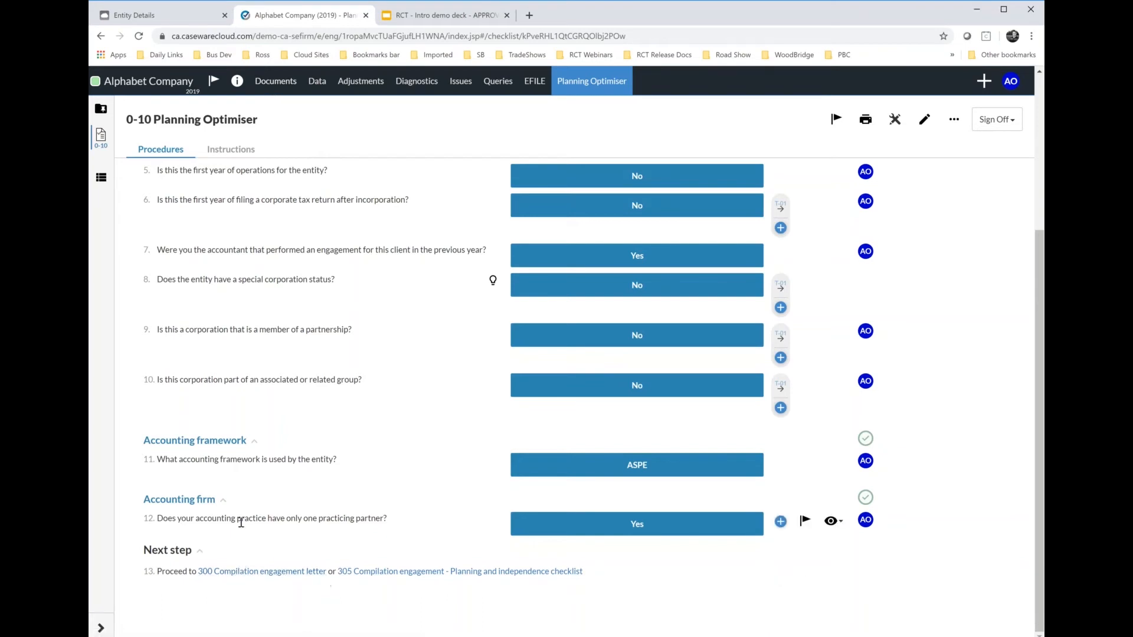
- Check the engagement's document list and sign off the 0-10 Planning Optimiser as prepared
click(285, 84)
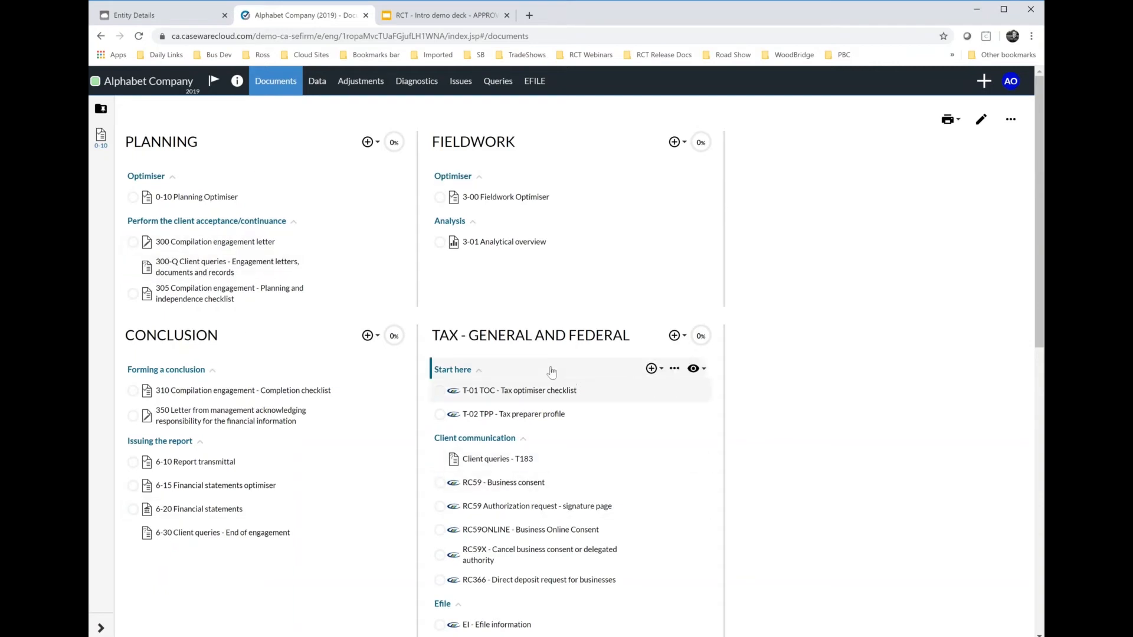
click(182, 202)
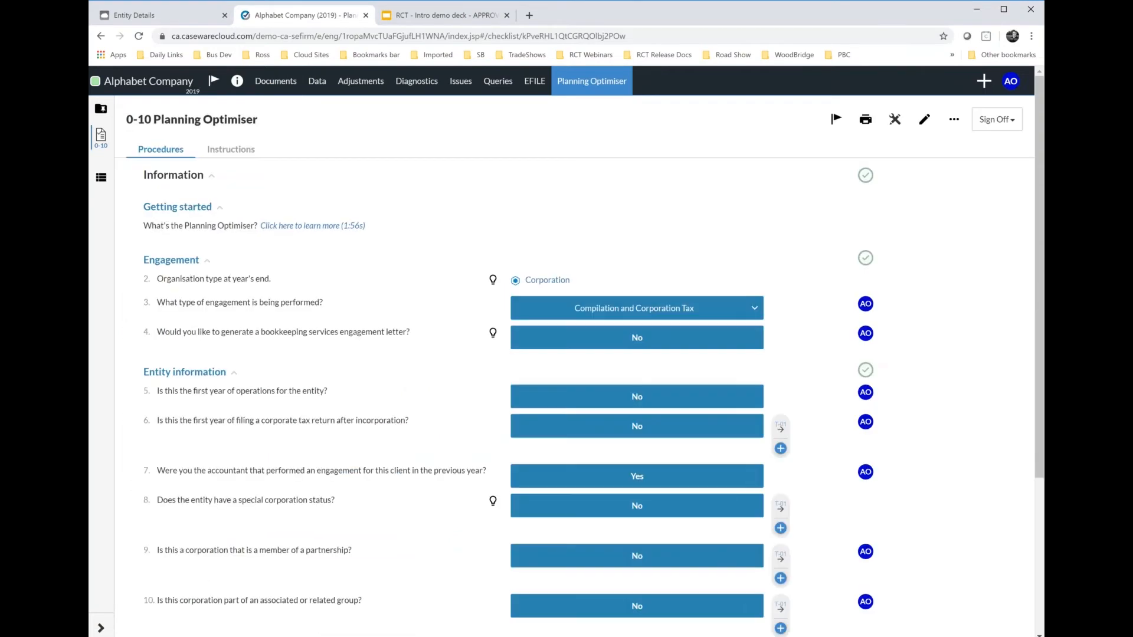
click(996, 120)
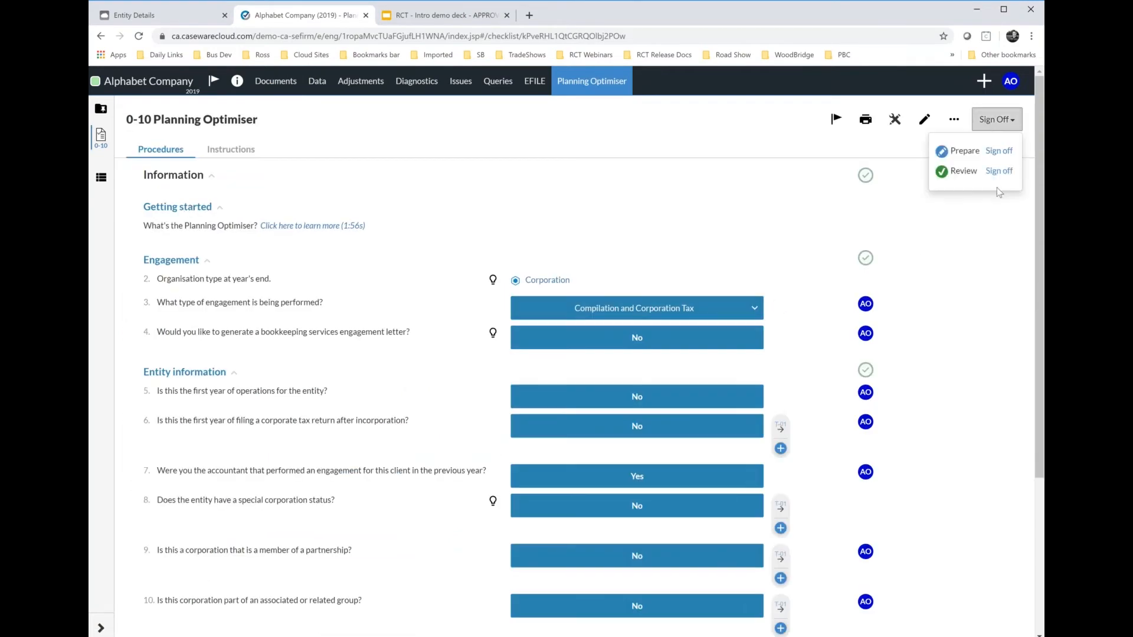
click(999, 151)
- Open the 300 Compilation engagement letter from the optimiser's next step and set the letter's date to May 8, 2020
scroll(886, 347, down, 4)
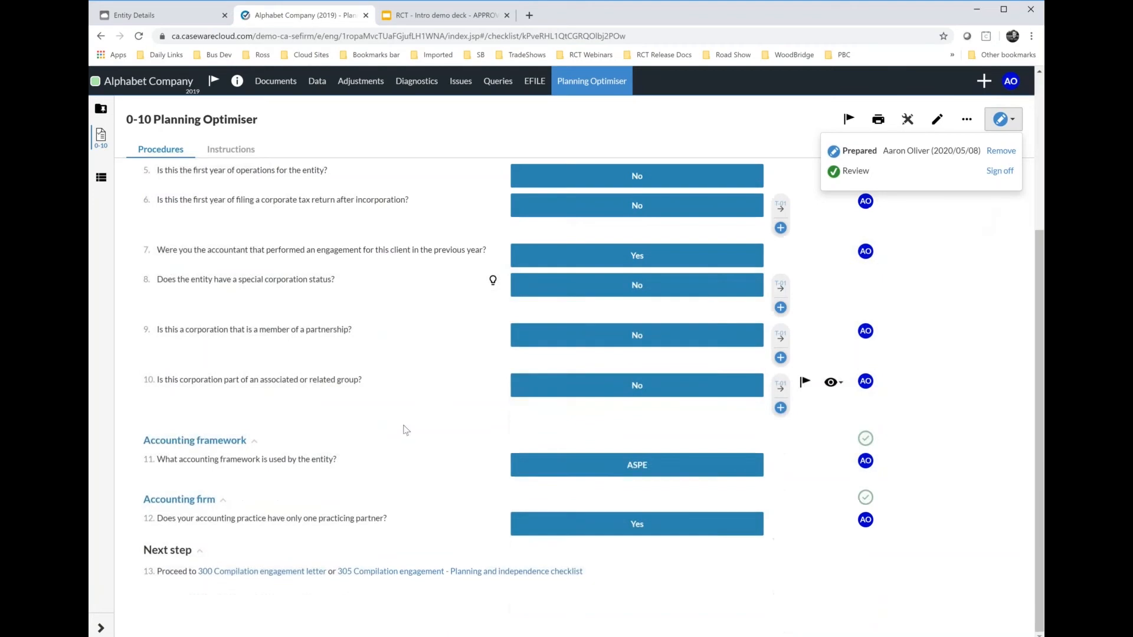
click(254, 573)
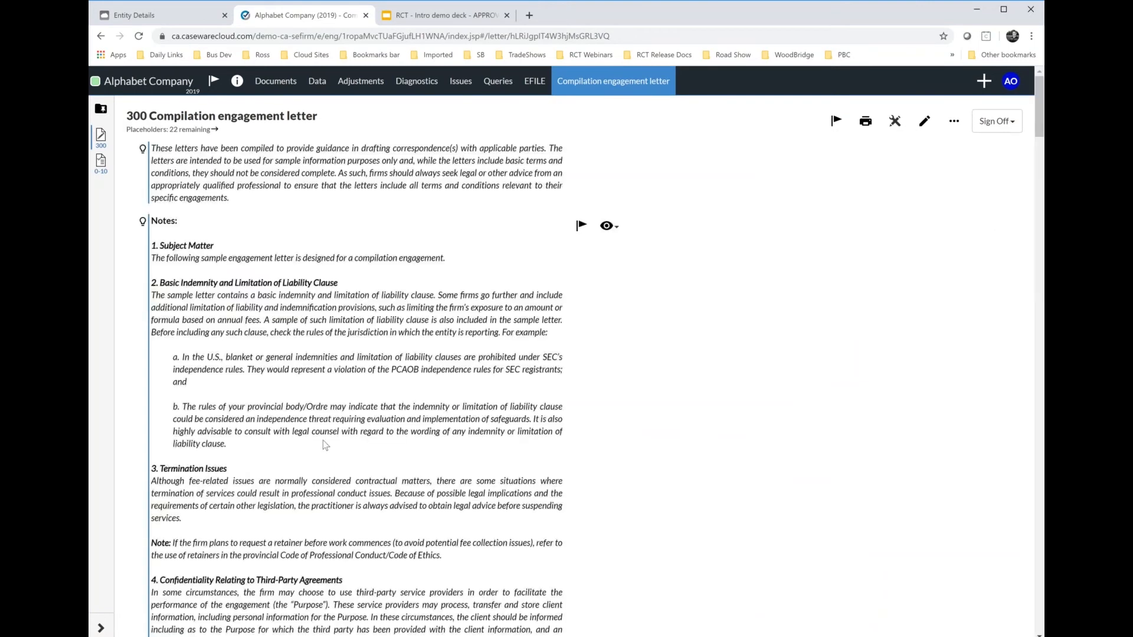
scroll(438, 380, down, 18)
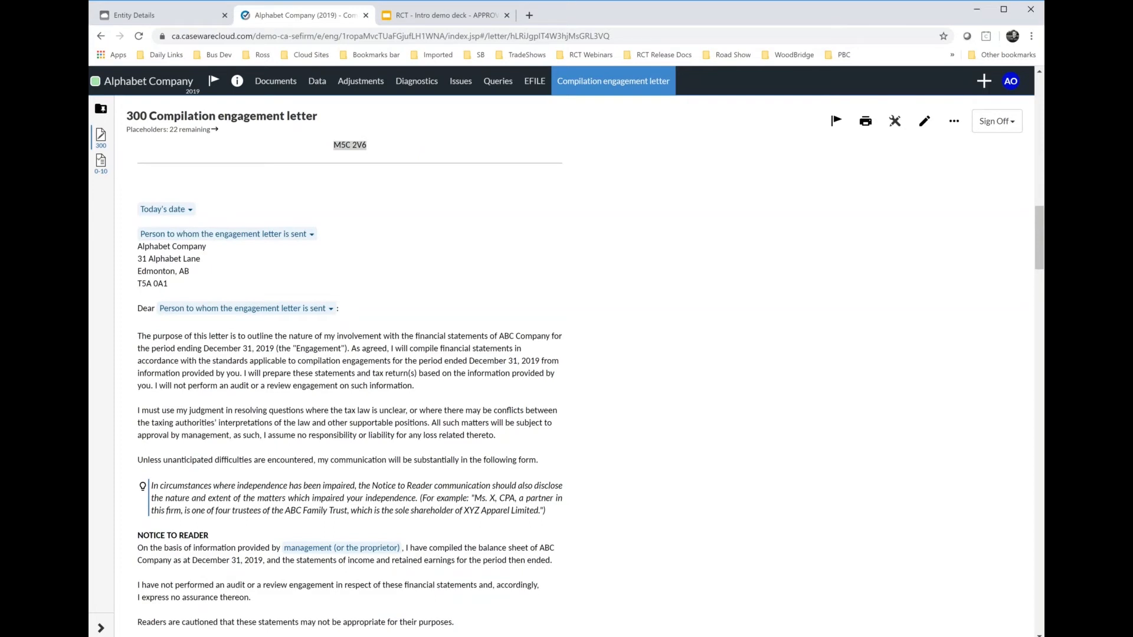
mouse_move(231, 383)
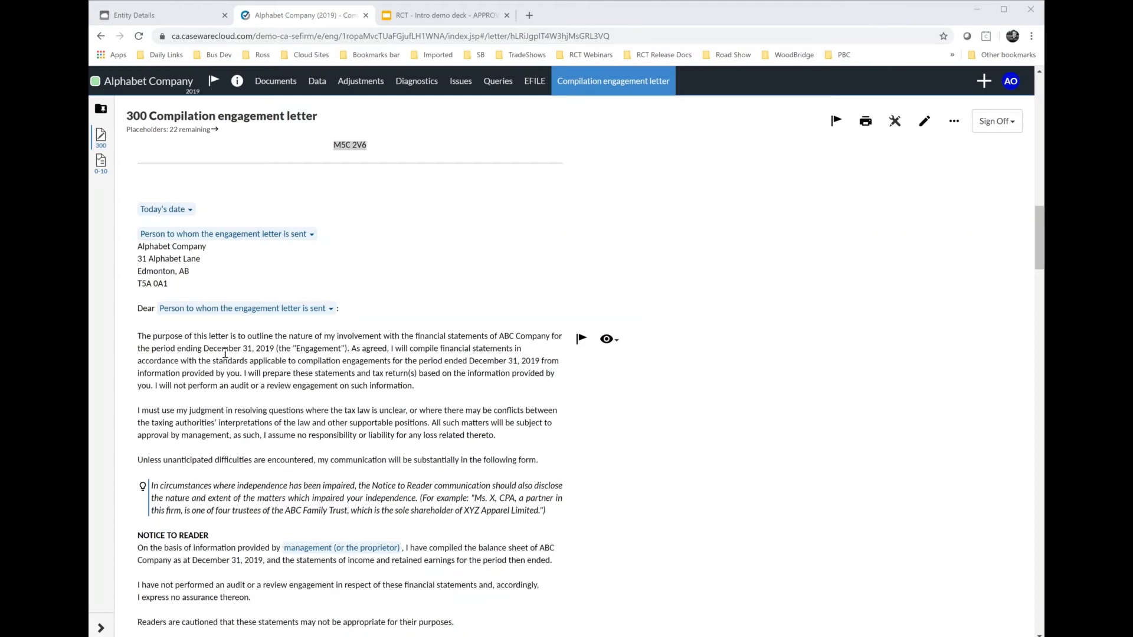
click(176, 210)
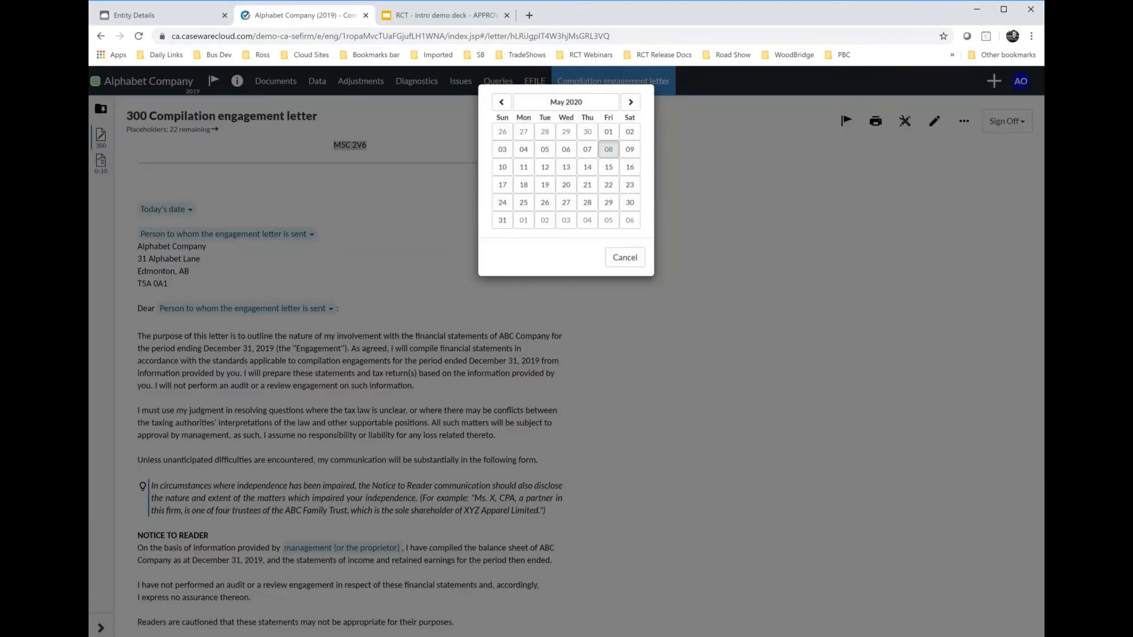
click(608, 151)
- Fill the recipient placeholders in the engagement letter's address block and salutation with the first listed client contact
click(248, 234)
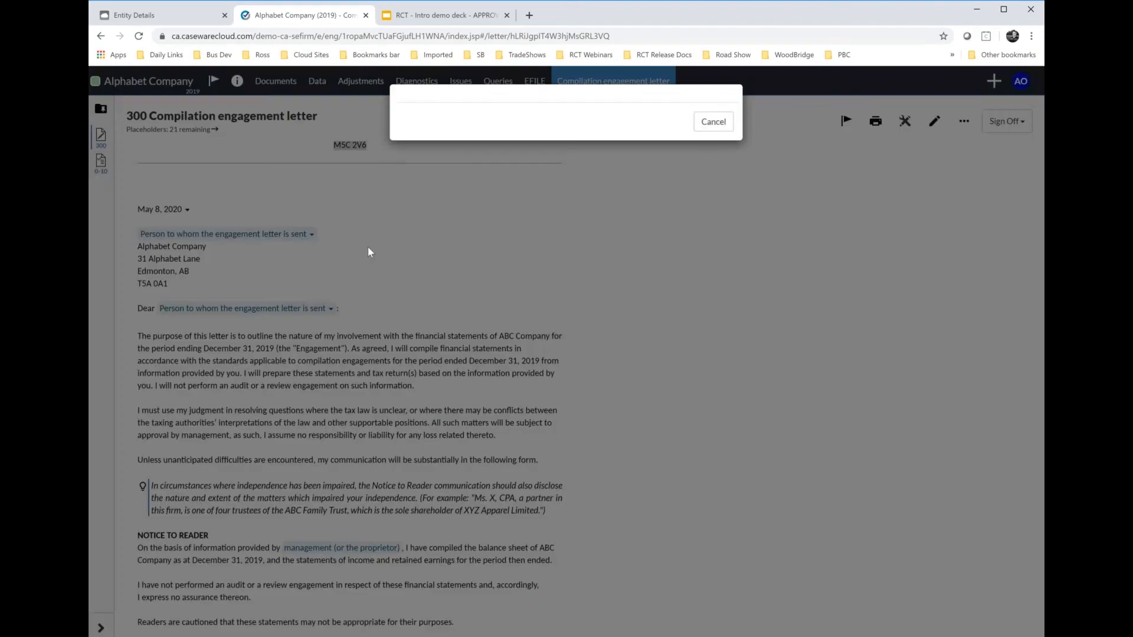
click(480, 103)
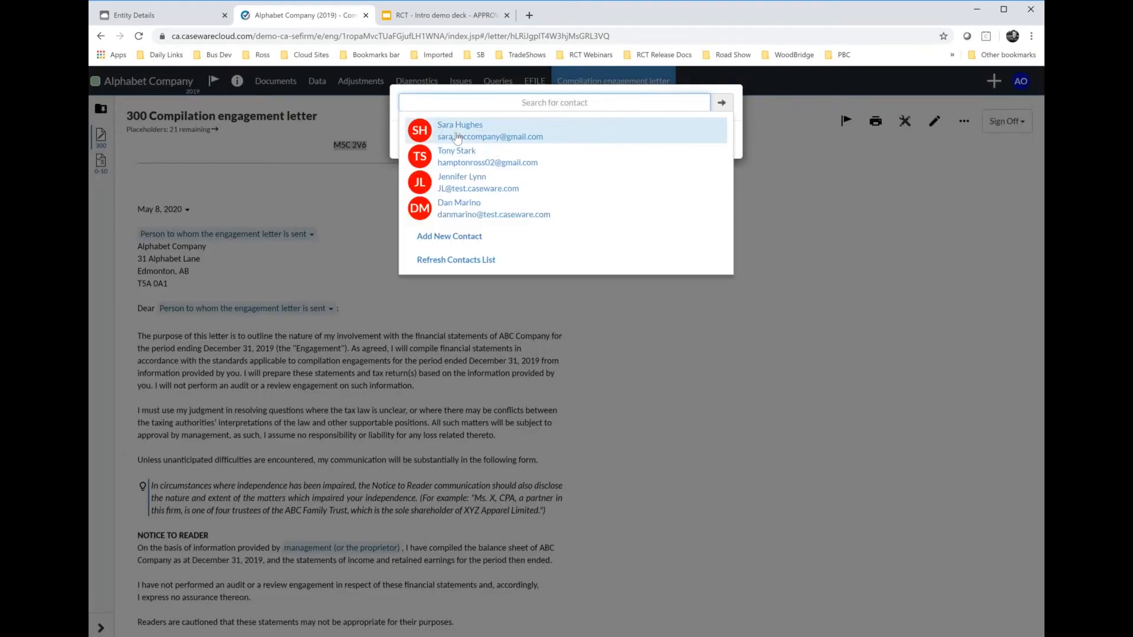
click(459, 131)
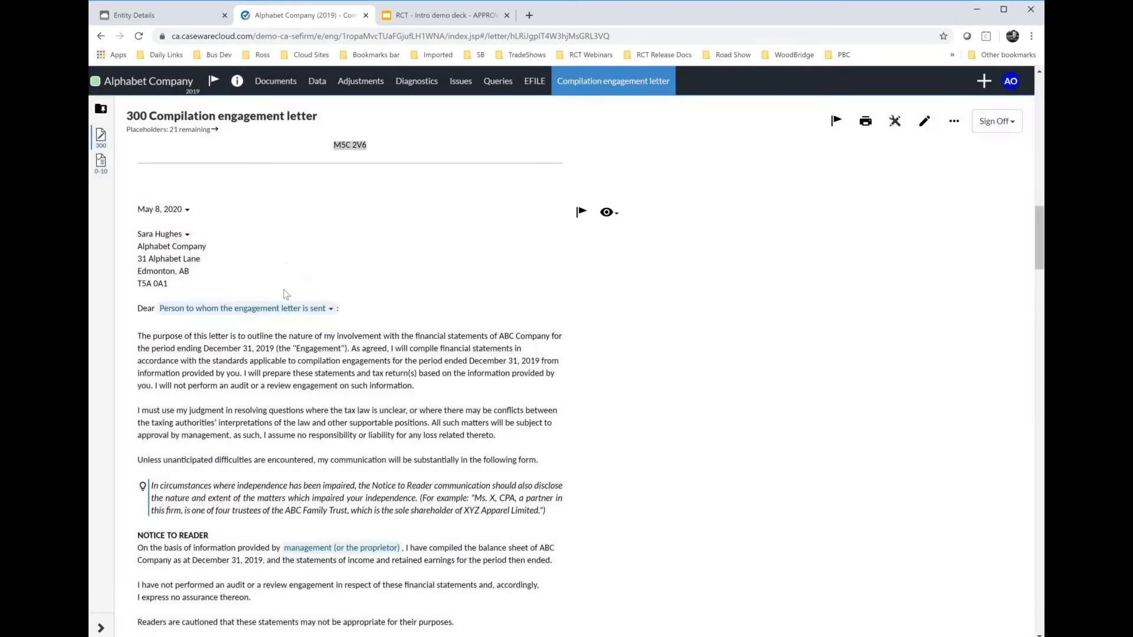
click(289, 313)
click(480, 103)
click(459, 131)
scroll(302, 313, down, 15)
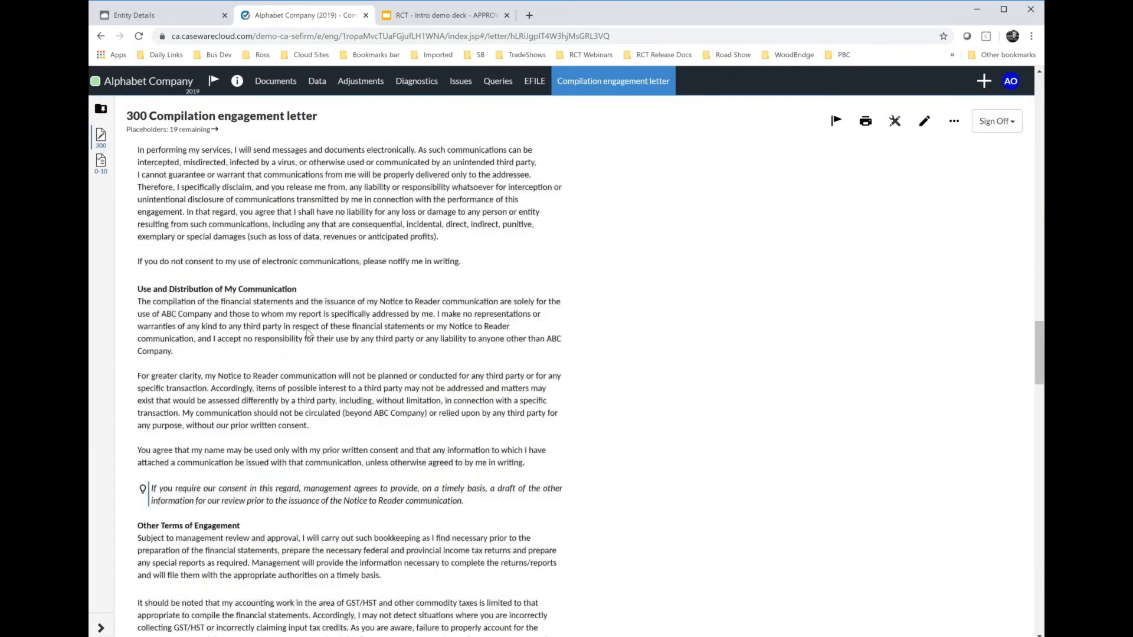
- Sign off the 300 Compilation engagement letter as prepared, continuing despite the unset placeholders
scroll(306, 331, down, 20)
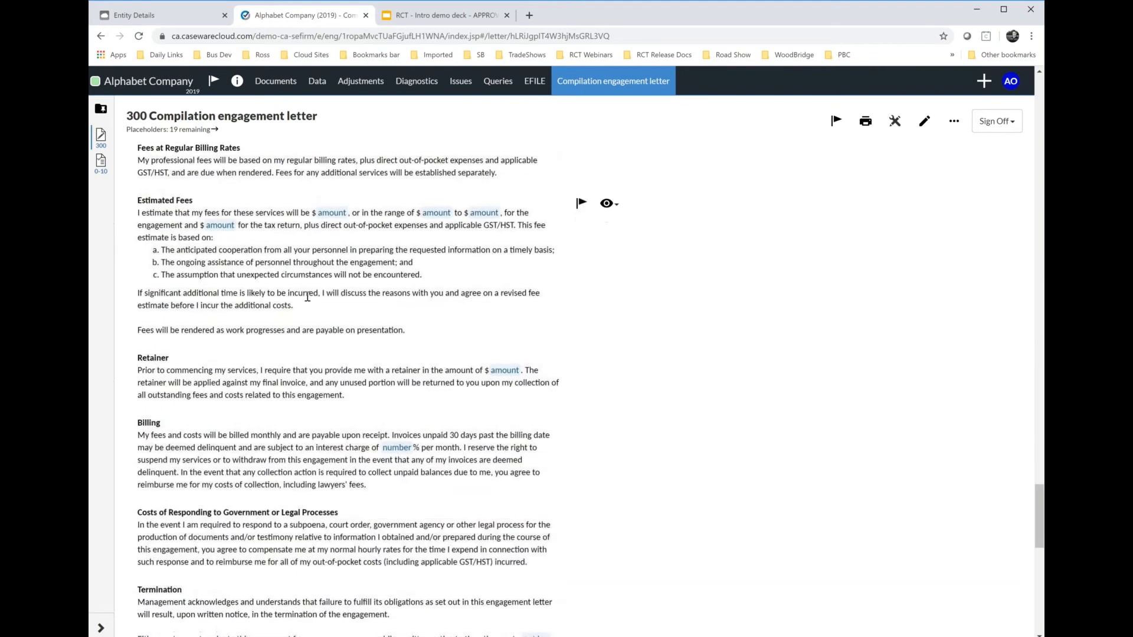
scroll(300, 260, up, 4)
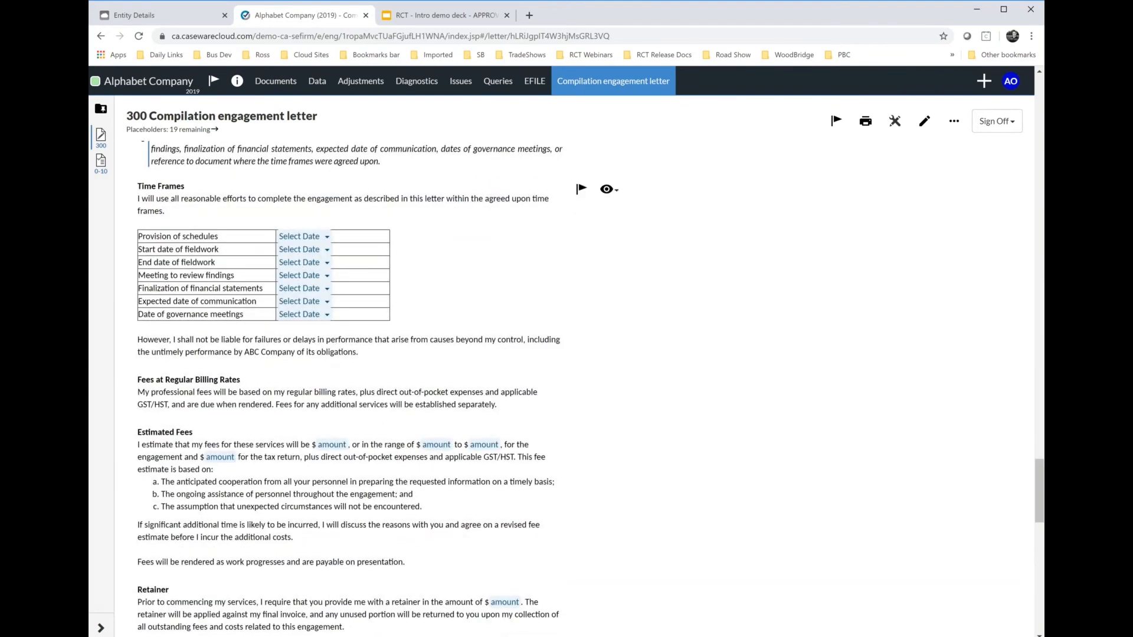
click(1003, 122)
click(1005, 155)
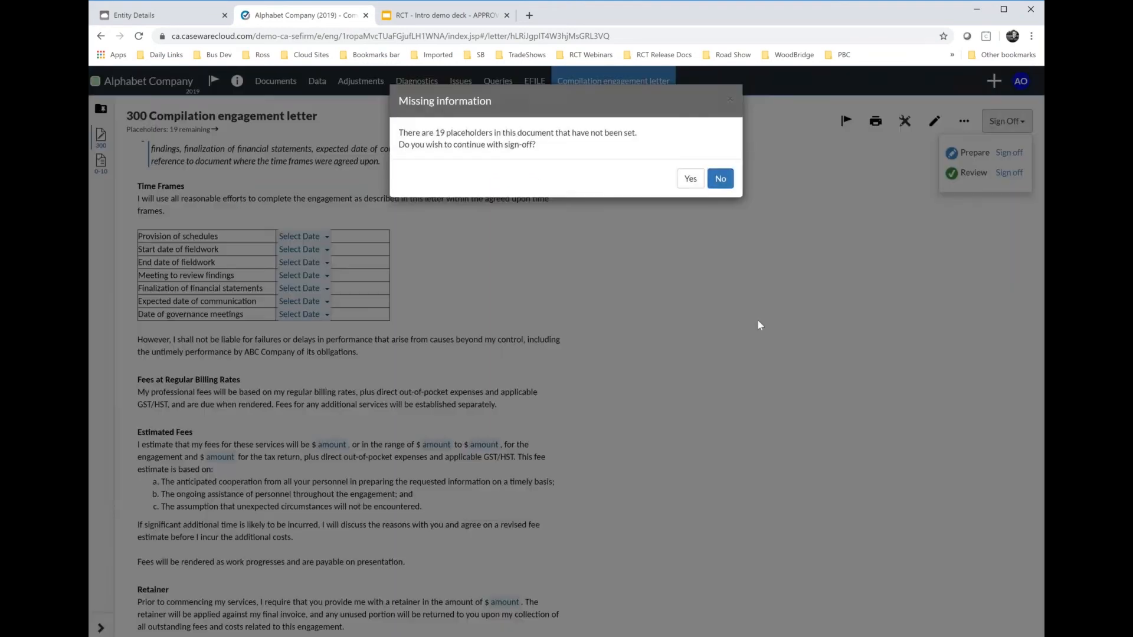
drag(408, 132, 554, 132)
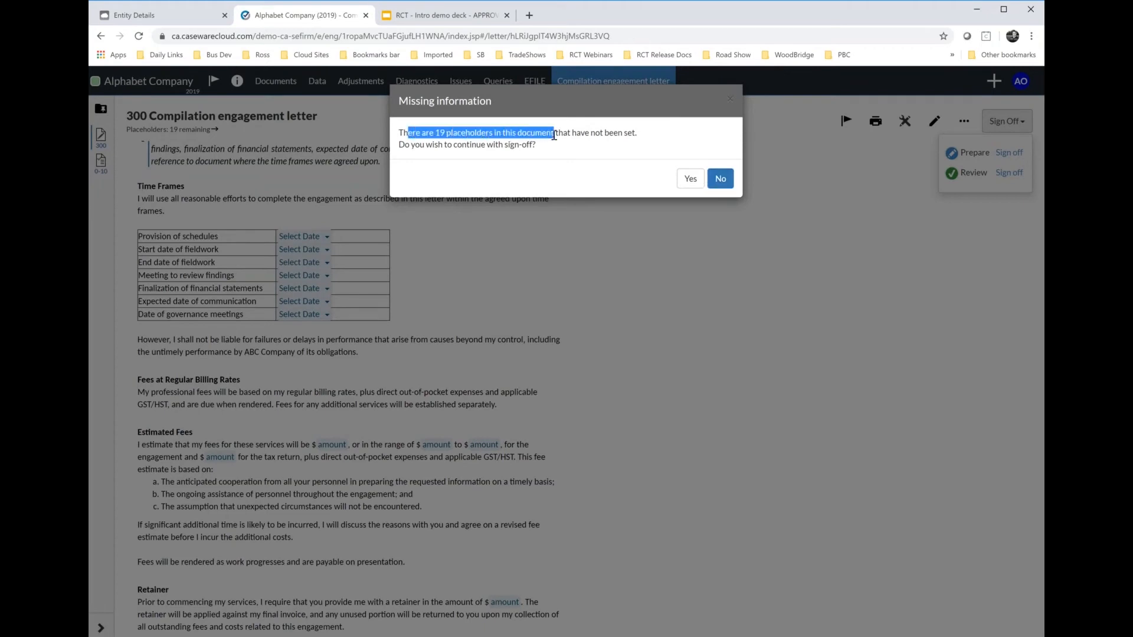
click(690, 178)
- Open the 300-Q Client queries document from the letter's next step and review its instructions and record requests
scroll(678, 374, down, 20)
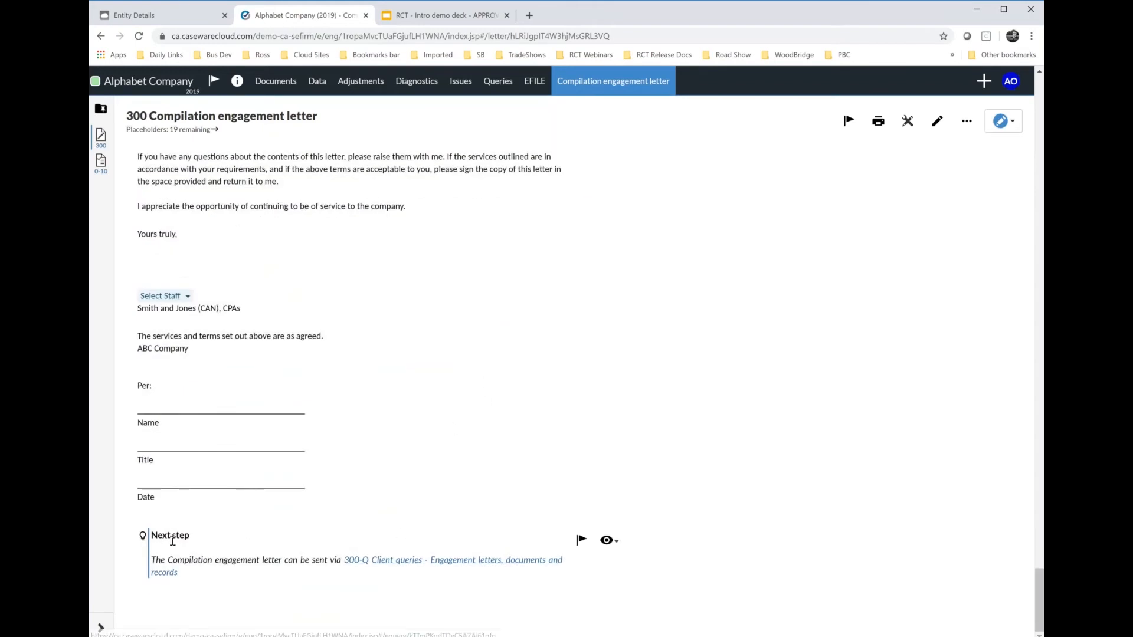
click(414, 564)
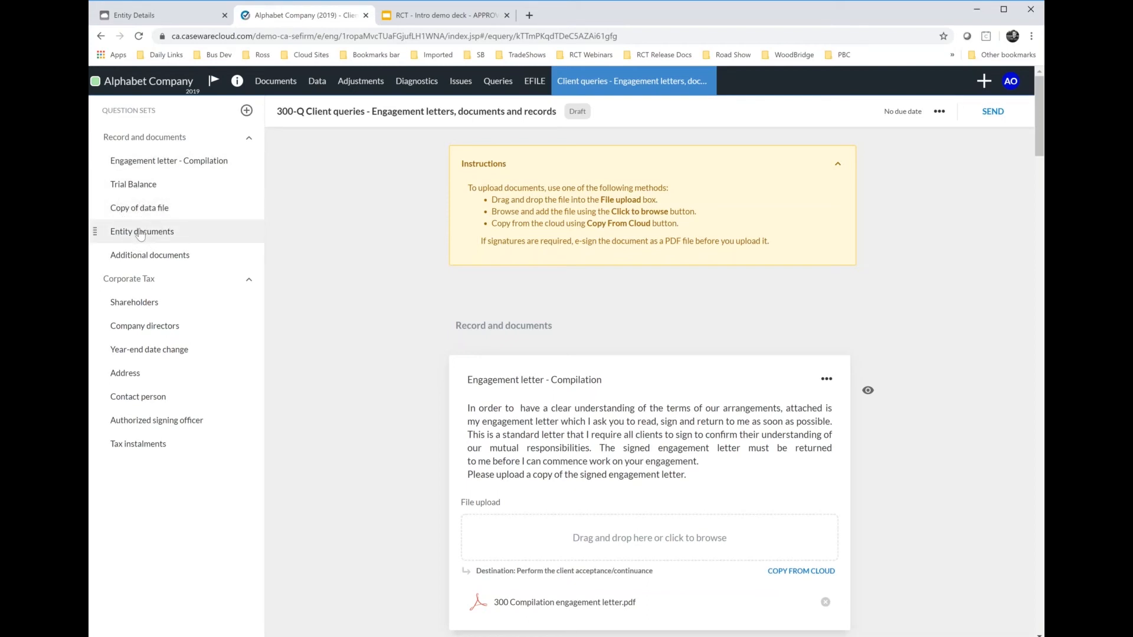
scroll(517, 317, down, 6)
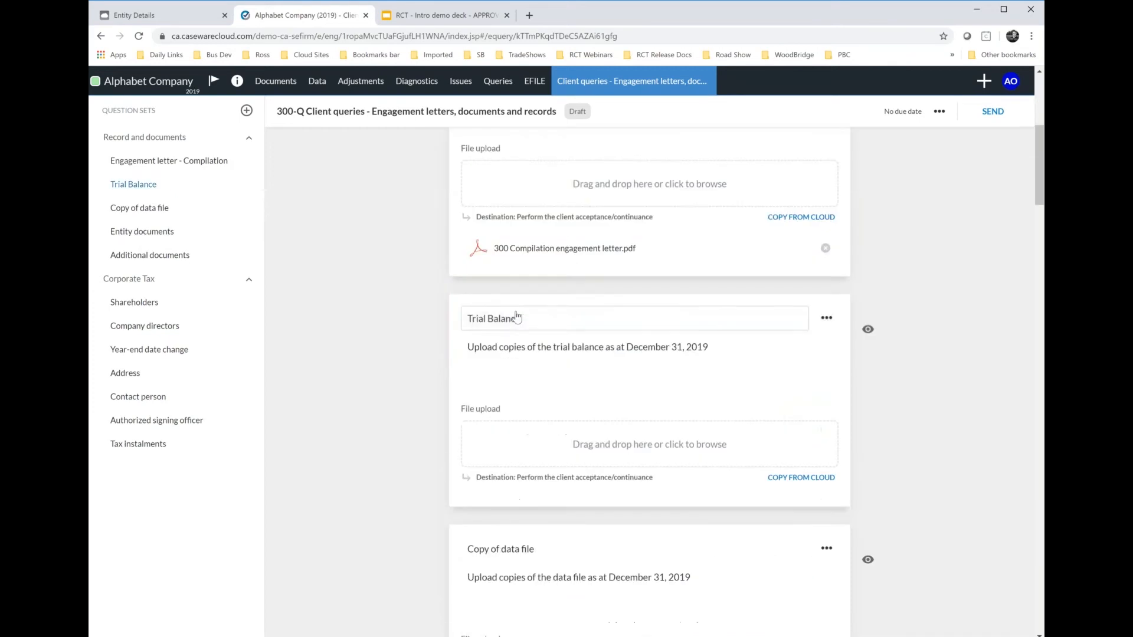
scroll(514, 311, up, 12)
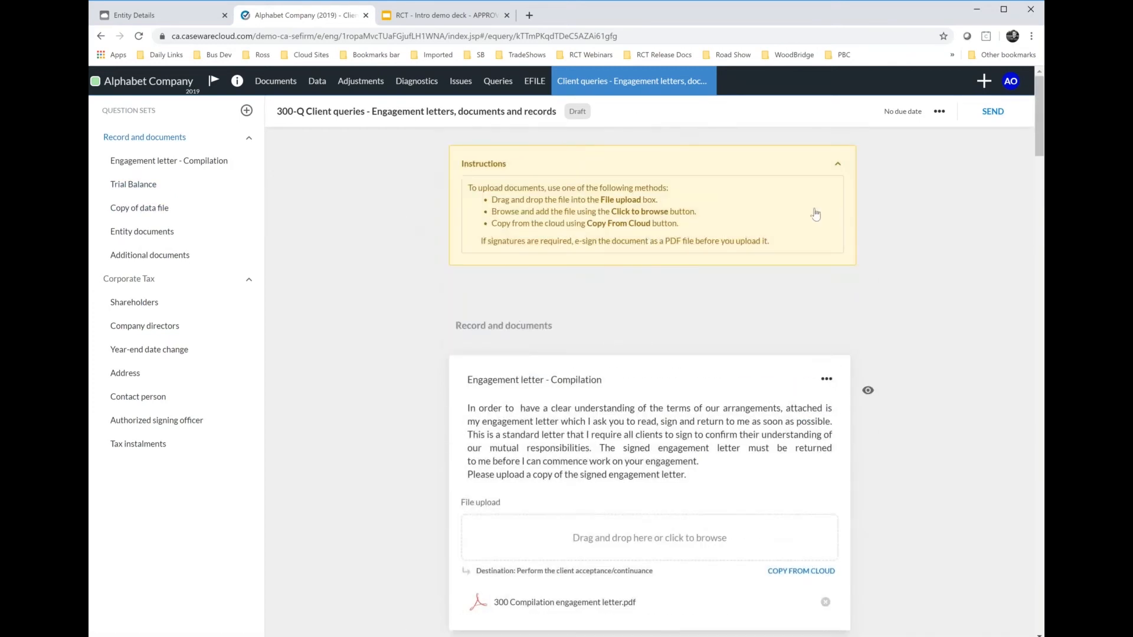
- Start sending the client query, set its due date to May 15, 2020 and assign it to the client contact
click(993, 112)
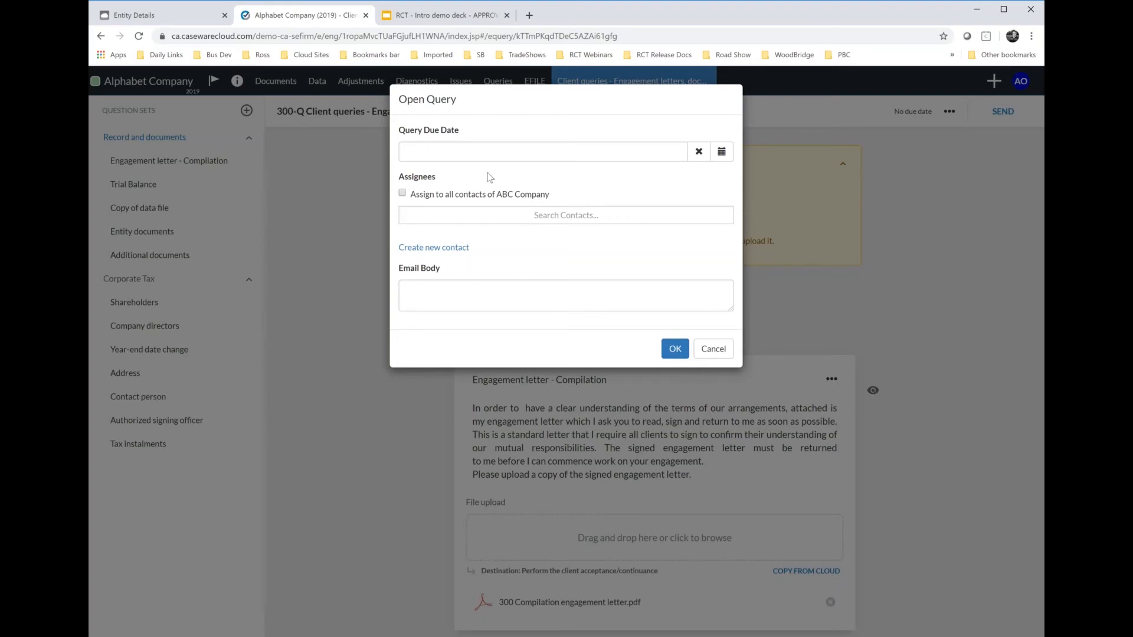
click(476, 151)
click(512, 220)
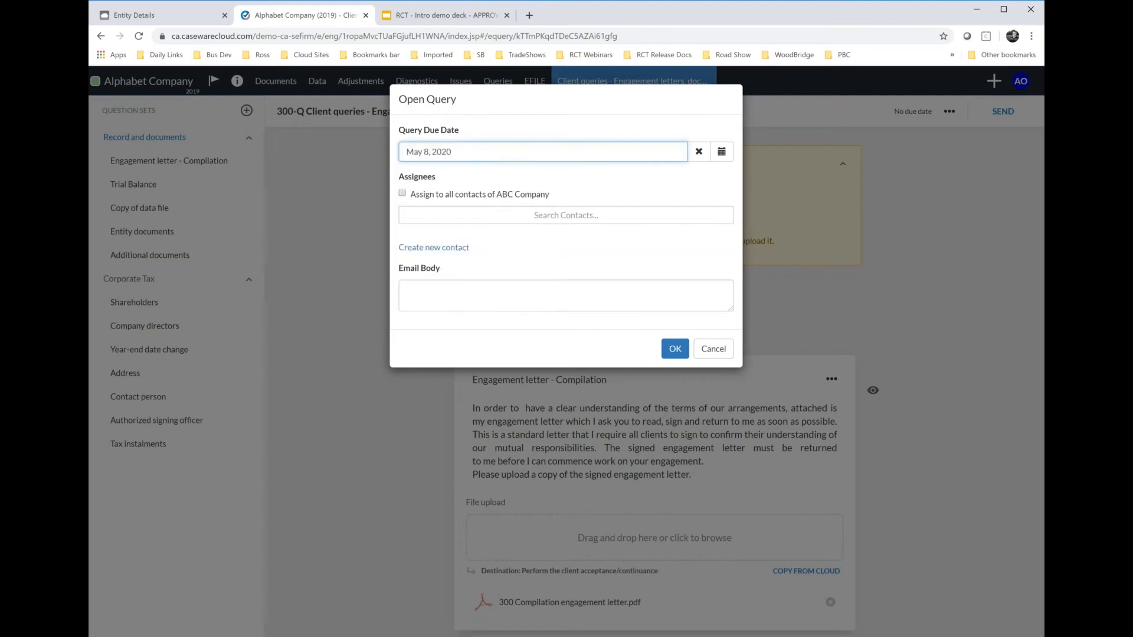
click(495, 152)
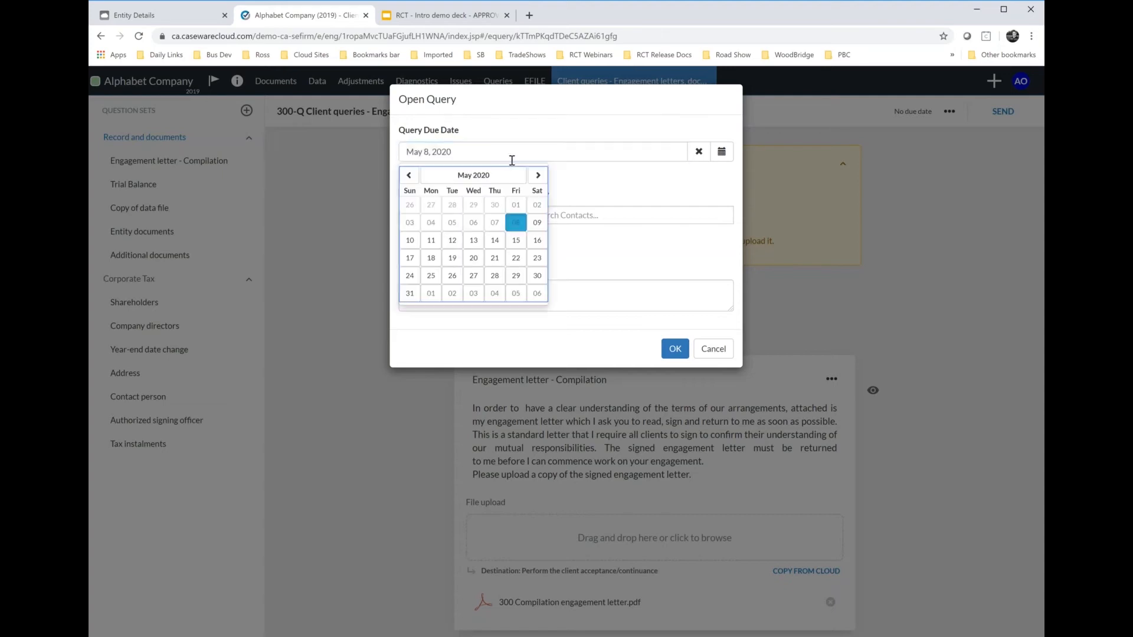
click(517, 241)
click(460, 215)
click(460, 264)
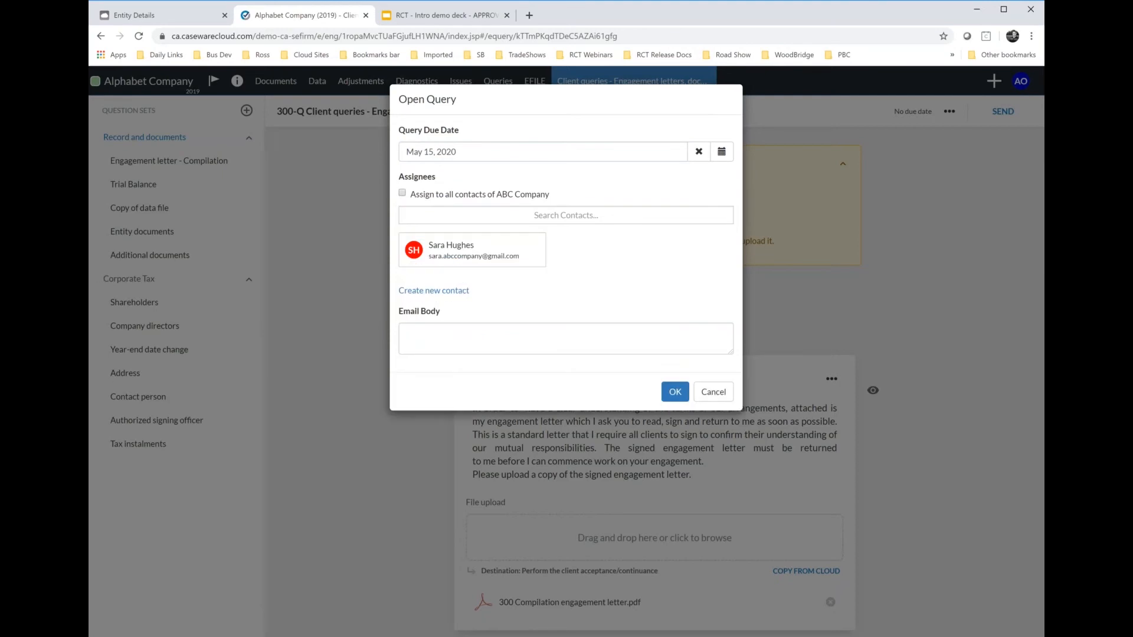
- Write an email body greeting the contact with "please deliver the following.." and send the query
click(474, 332)
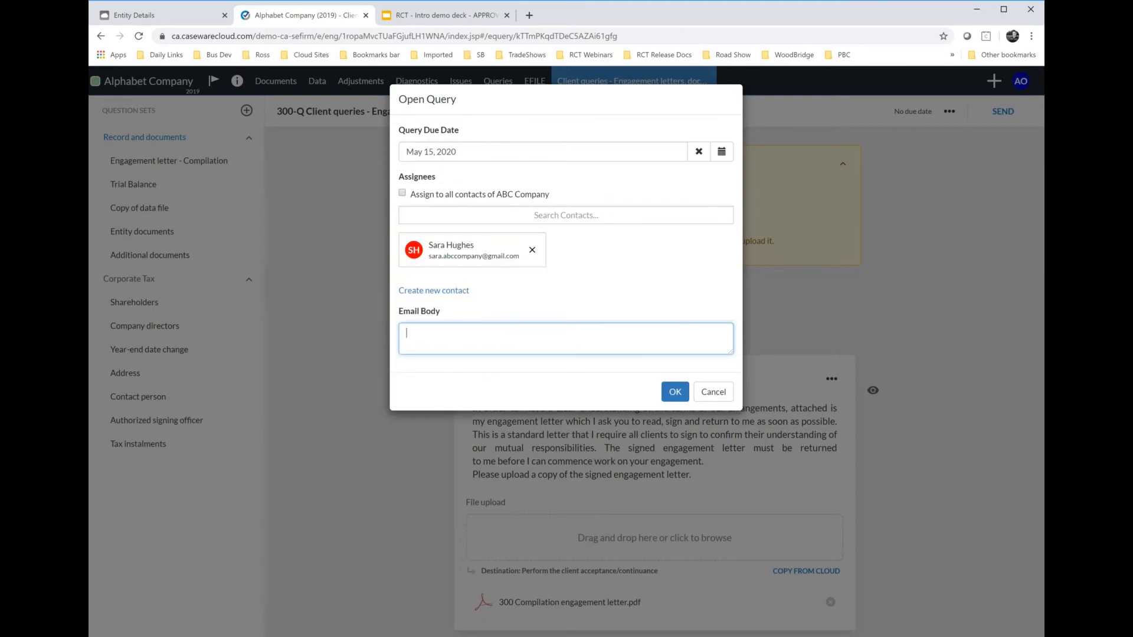
text(Hi Sara, please deliver the following..)
click(675, 392)
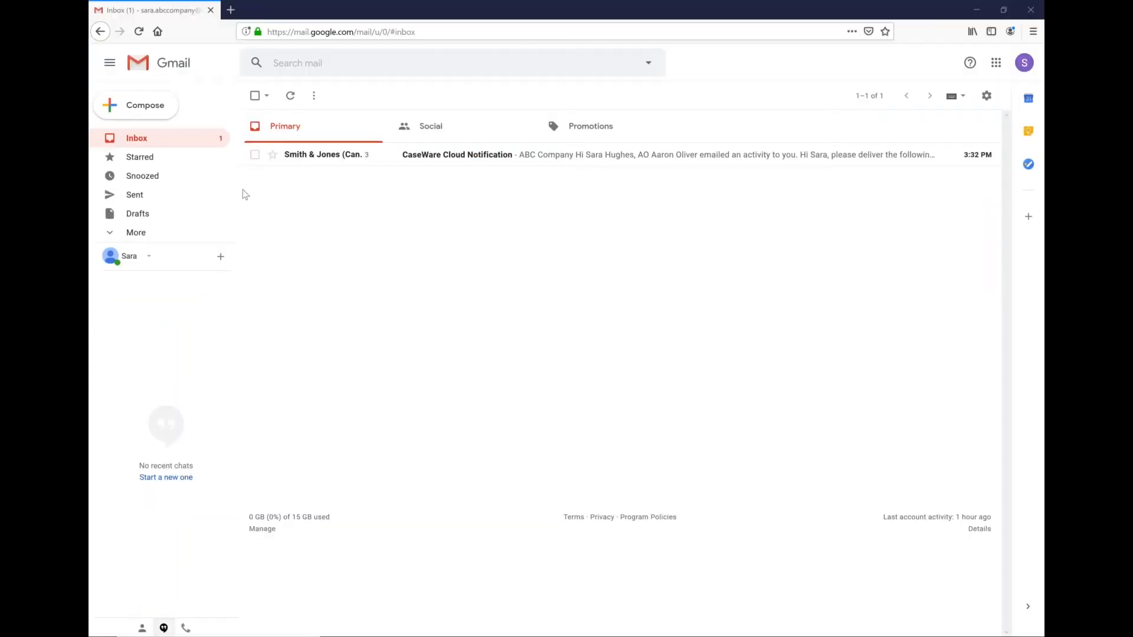
- In the client's Gmail inbox, open the CaseWare Cloud Notification and follow the latest message's link to the query details
click(469, 163)
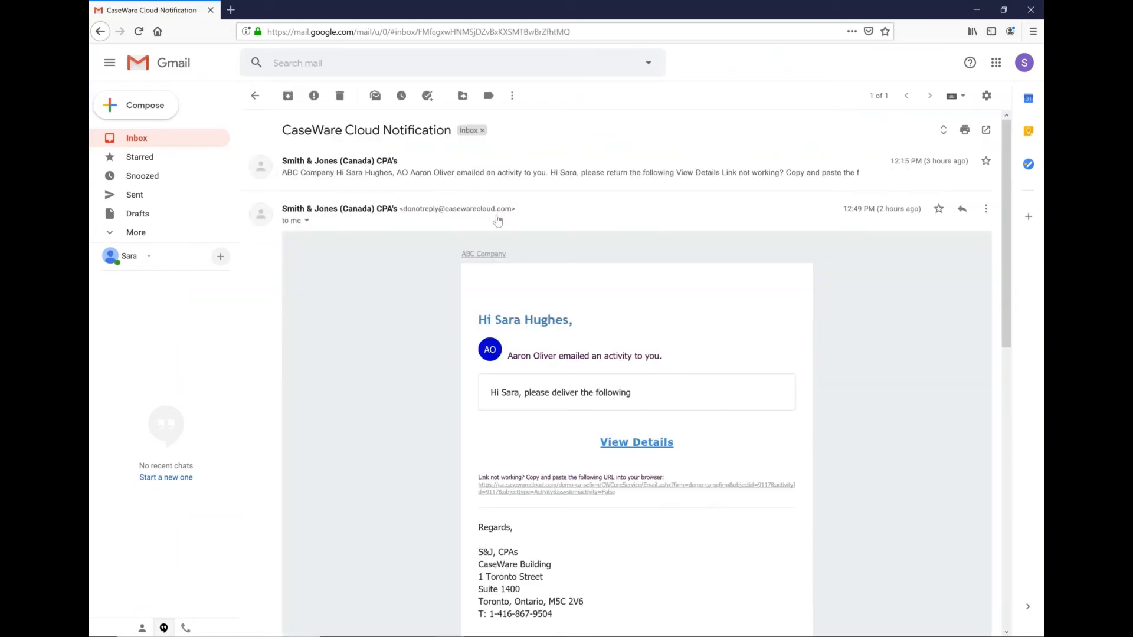
scroll(483, 230, down, 4)
scroll(483, 230, down, 8)
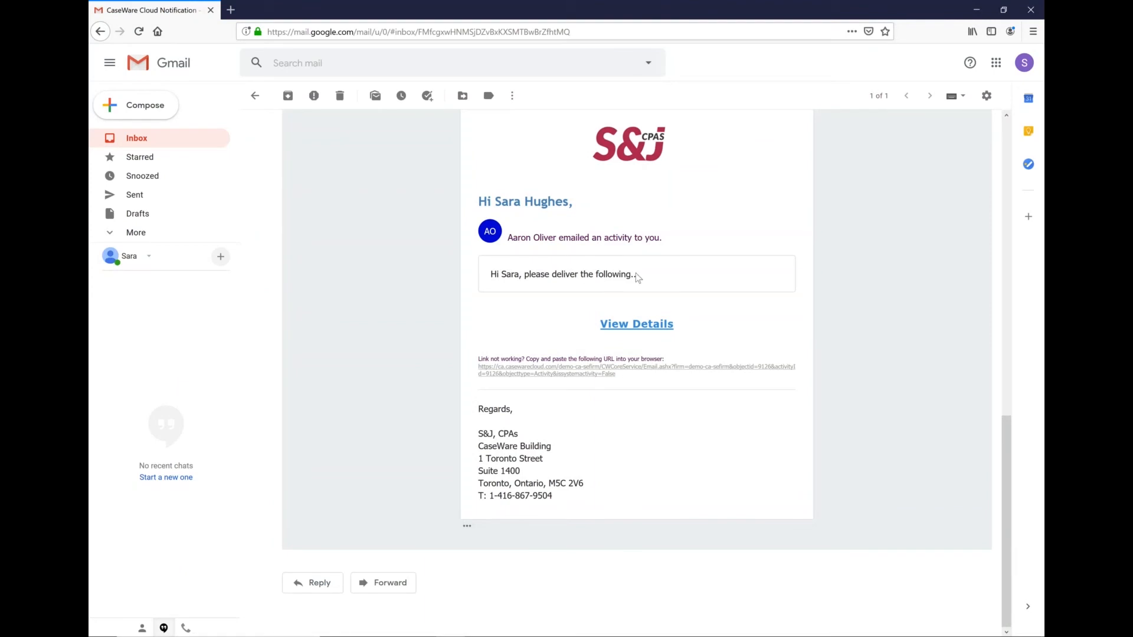
click(628, 325)
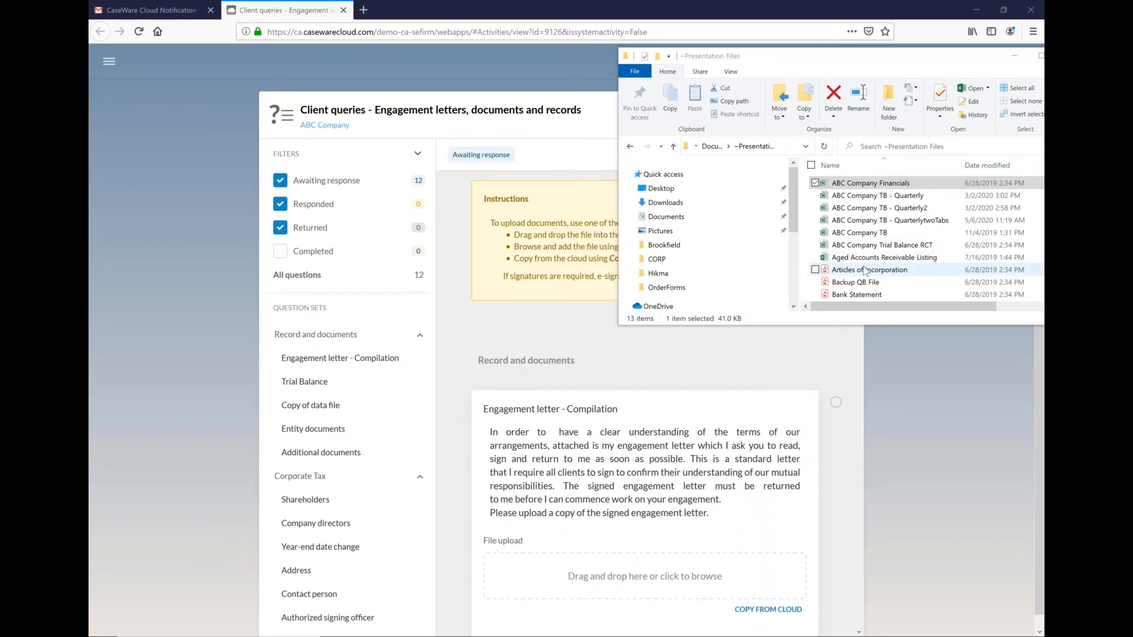
- Upload the Engagement Letter Signed file to the Engagement letter - Compilation question and mark the question as responded
scroll(856, 285, down, 1)
drag(865, 270, 664, 575)
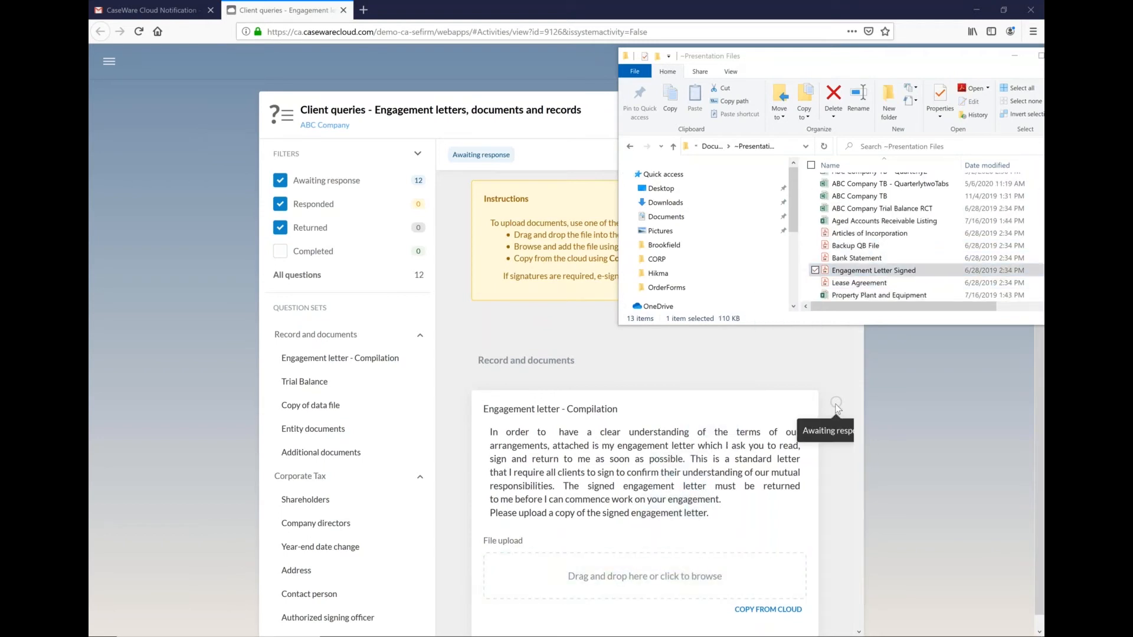
scroll(607, 490, down, 2)
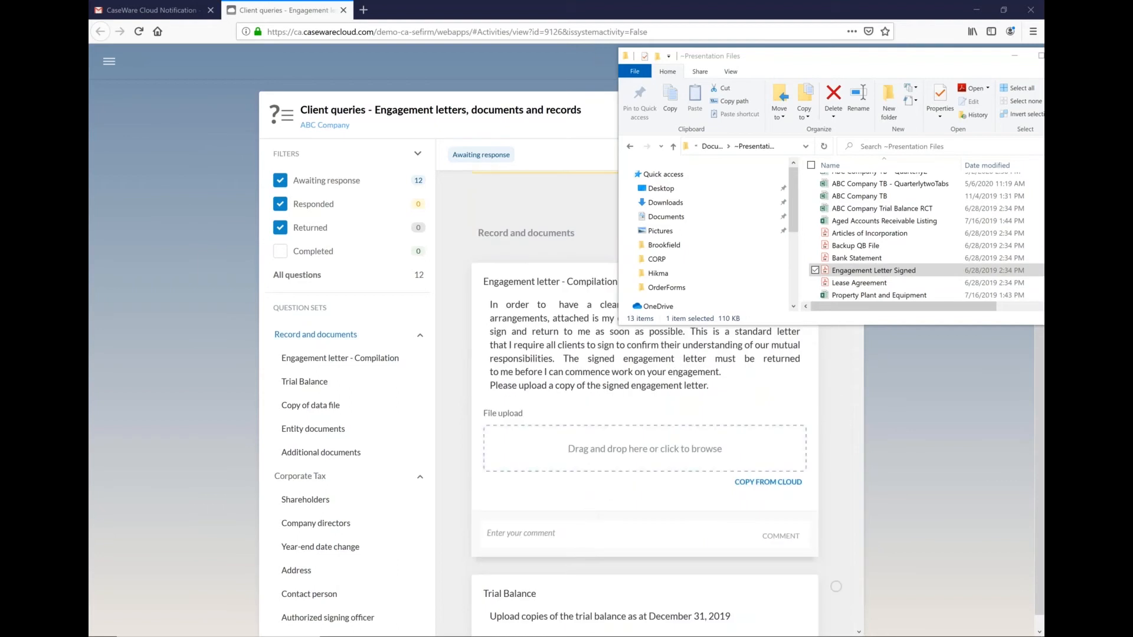
scroll(692, 449, up, 2)
click(843, 398)
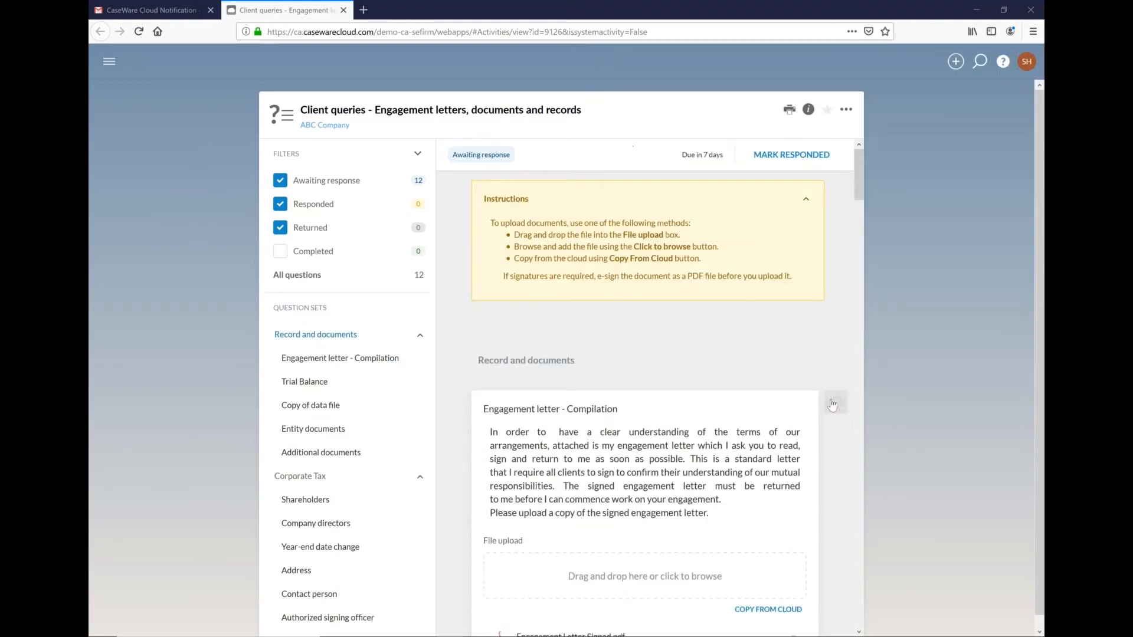
- Upload the ABC Company TB file to the Trial Balance question and mark the question as responded
scroll(742, 431, down, 5)
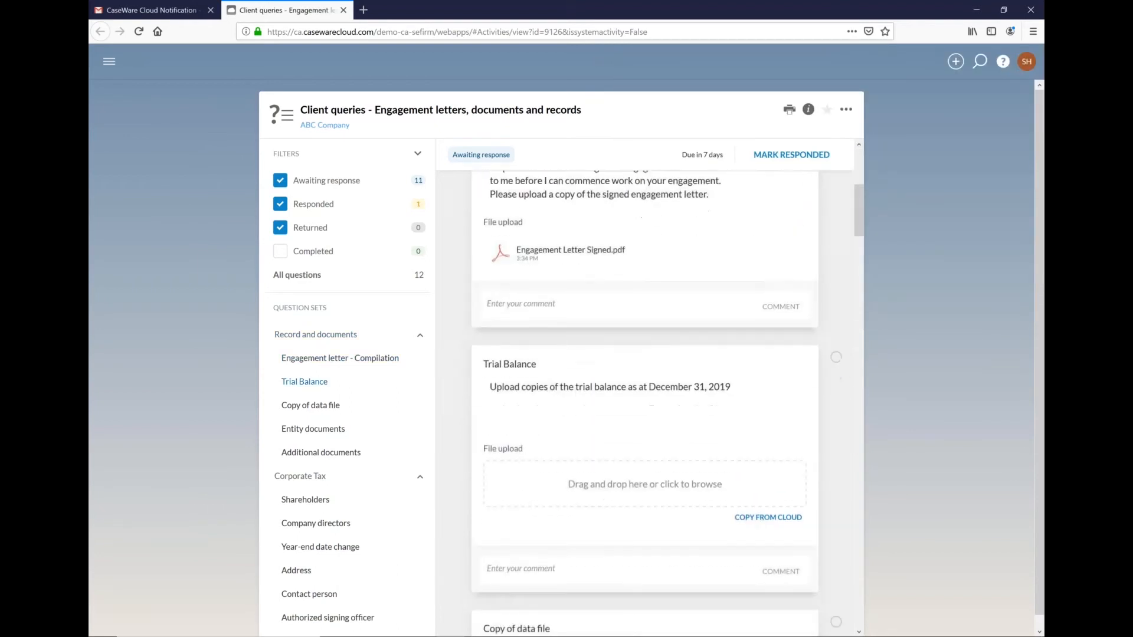
key(alt+Tab)
click(879, 209)
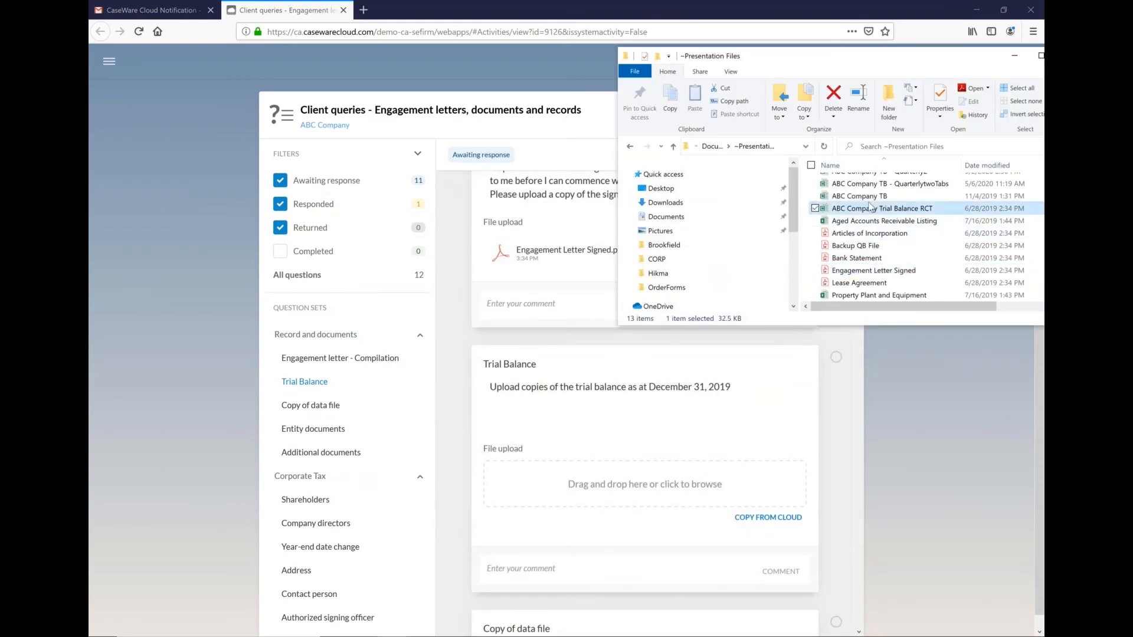
click(859, 196)
drag(815, 285, 720, 474)
click(837, 357)
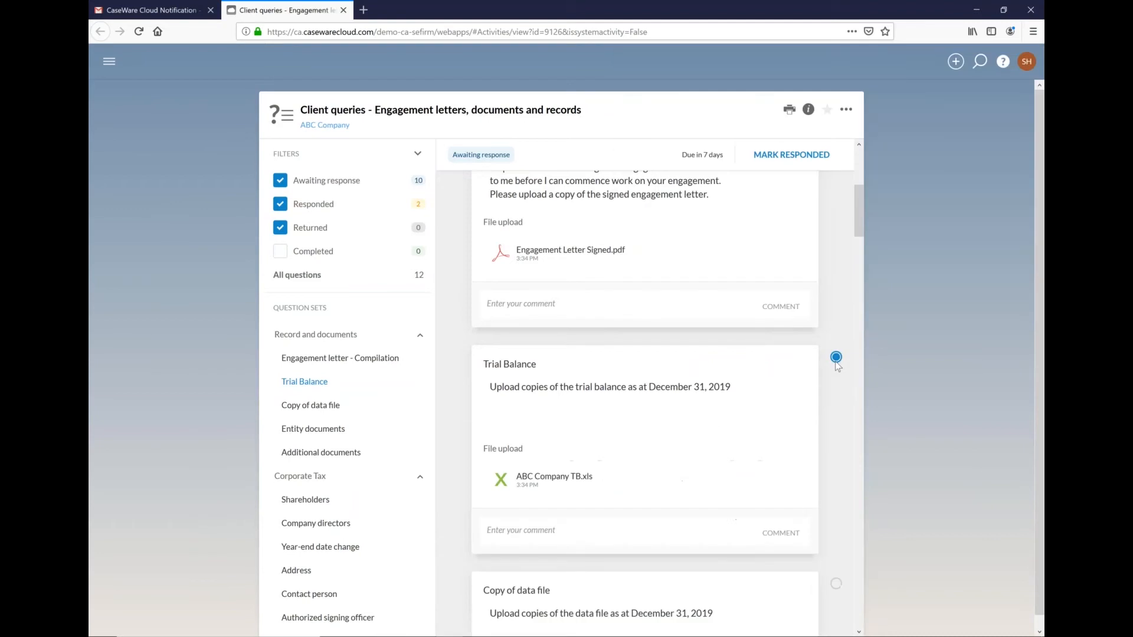
- Upload Backup QB File to the Copy of data file question, post the comment "Is this what you need" and mark it responded
scroll(703, 387, down, 5)
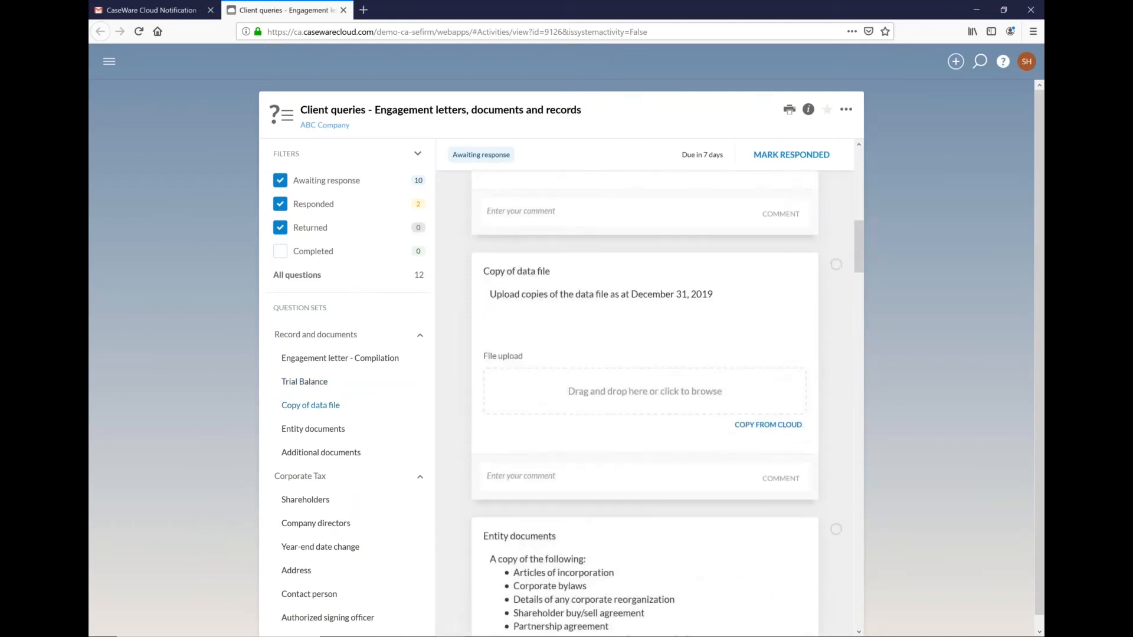
key(alt+Tab)
drag(856, 246, 685, 403)
click(543, 481)
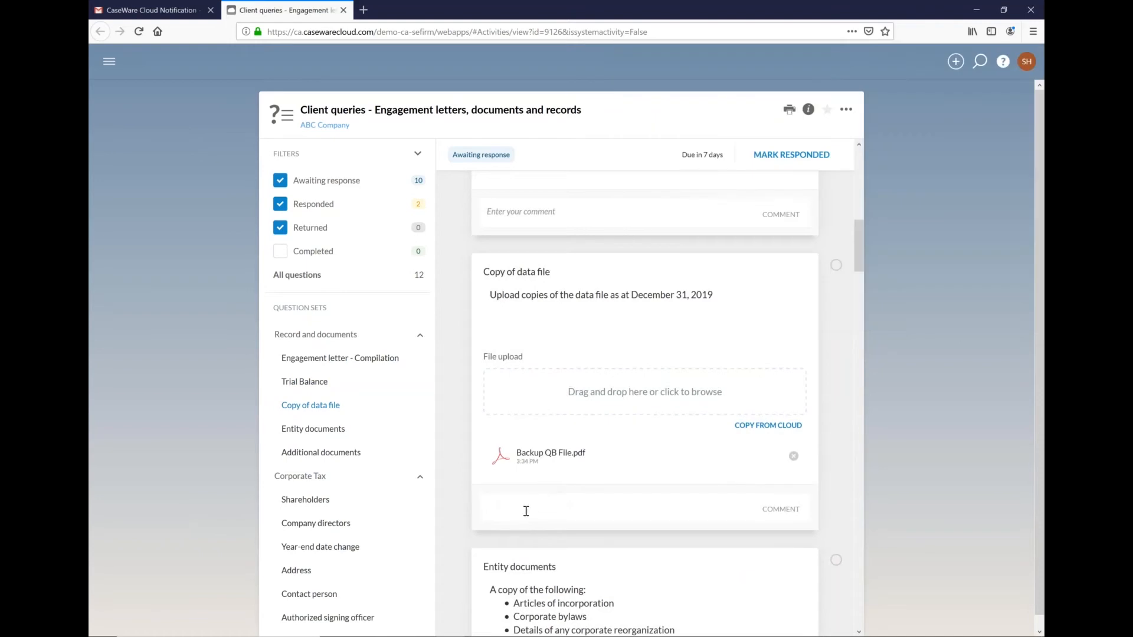
text(Is this what you need)
click(800, 515)
click(835, 267)
- Return to the firm's 300-Q Client queries window and accept the client's Engagement letter - Compilation response
click(977, 10)
click(423, 270)
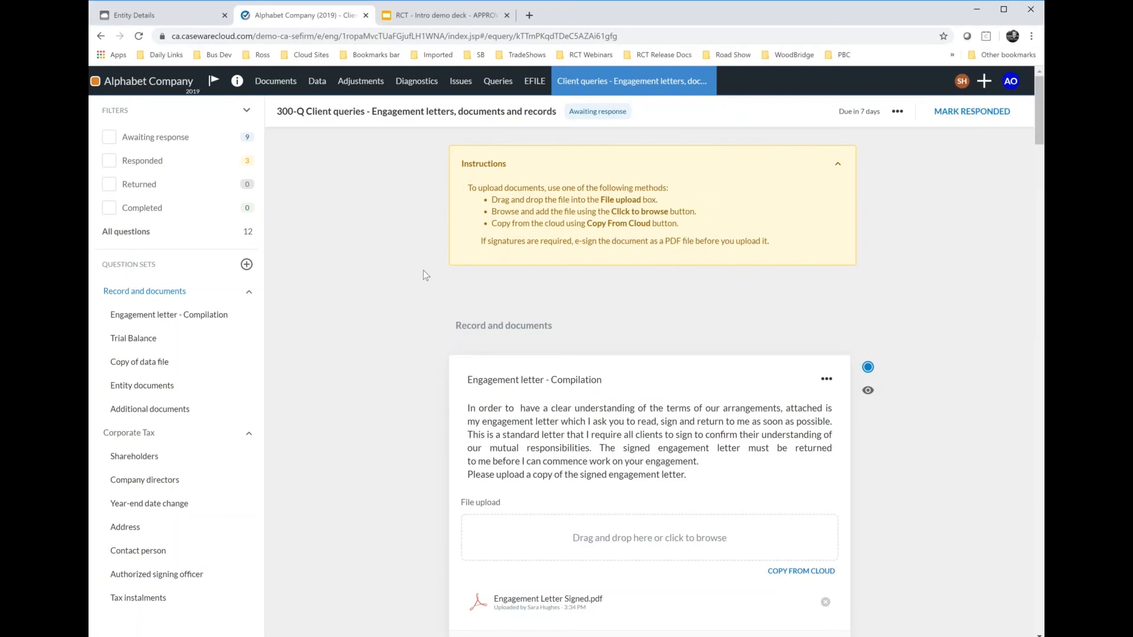
scroll(423, 271, down, 2)
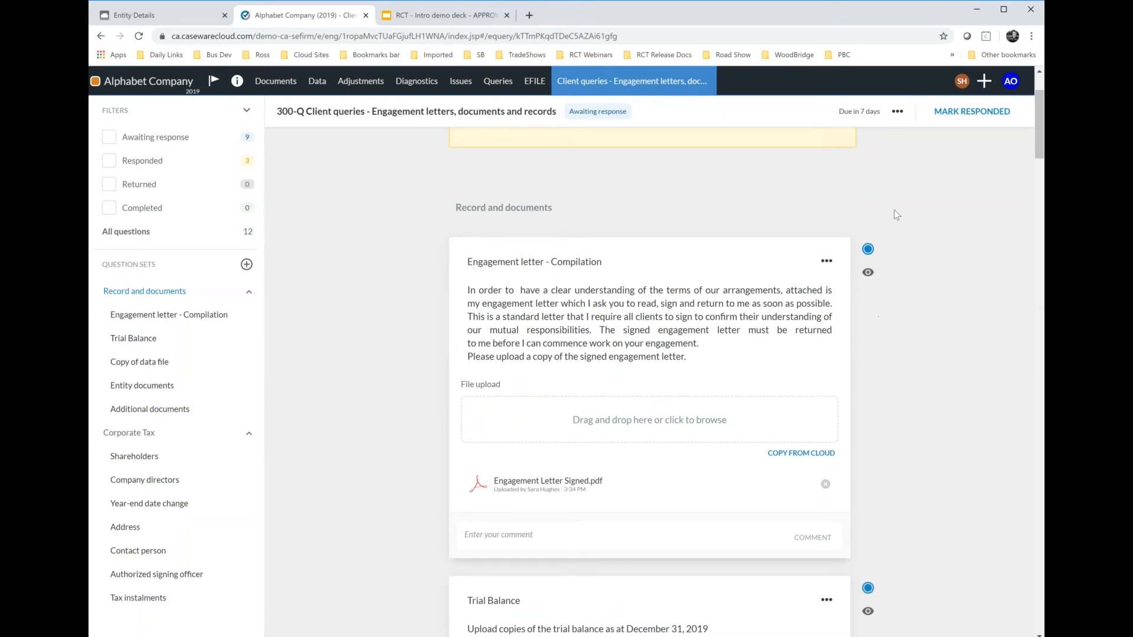
click(912, 283)
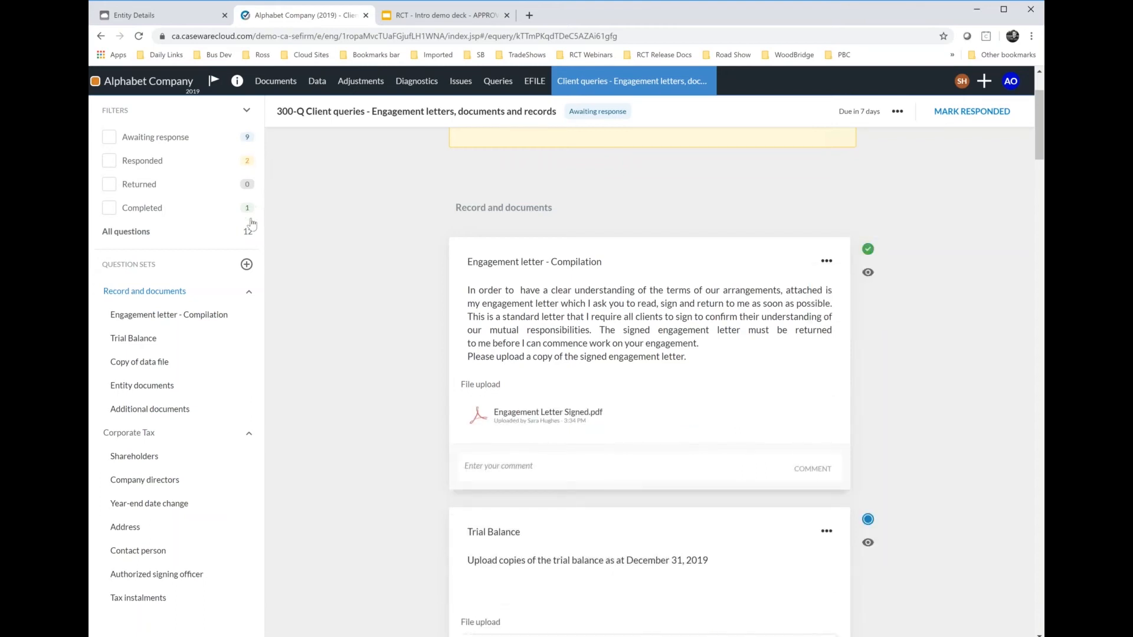
- Accept the client's response to the Trial Balance question
scroll(534, 322, down, 1)
click(868, 460)
scroll(873, 449, down, 1)
click(862, 434)
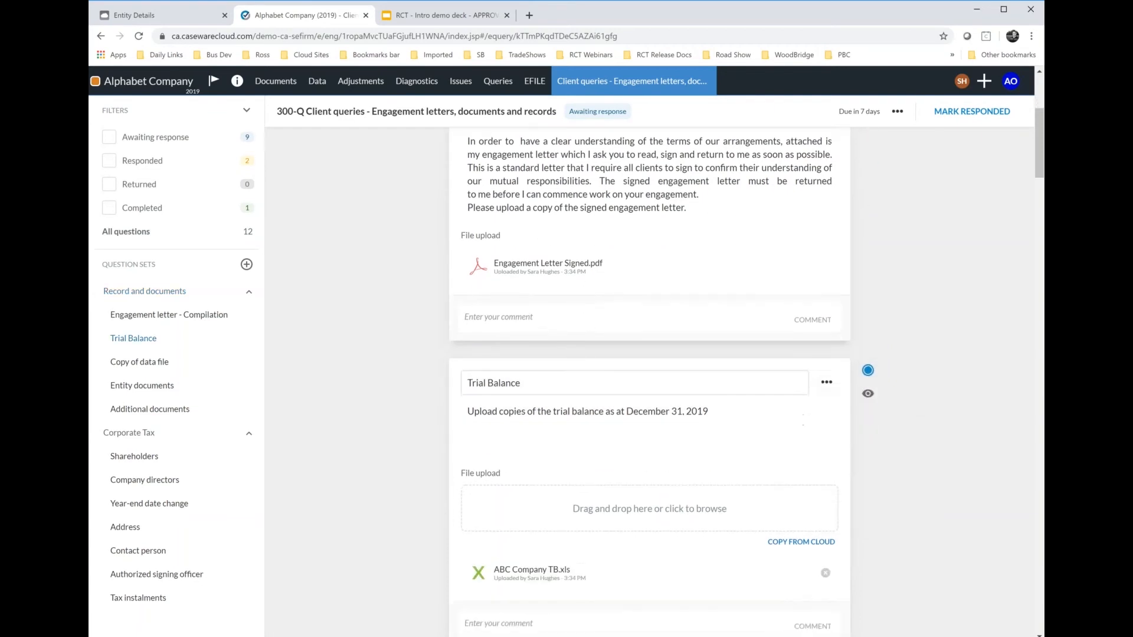
- Reply "this is perfect" in the Copy of data file question's comments and accept the client's response
click(868, 463)
scroll(868, 464, down, 1)
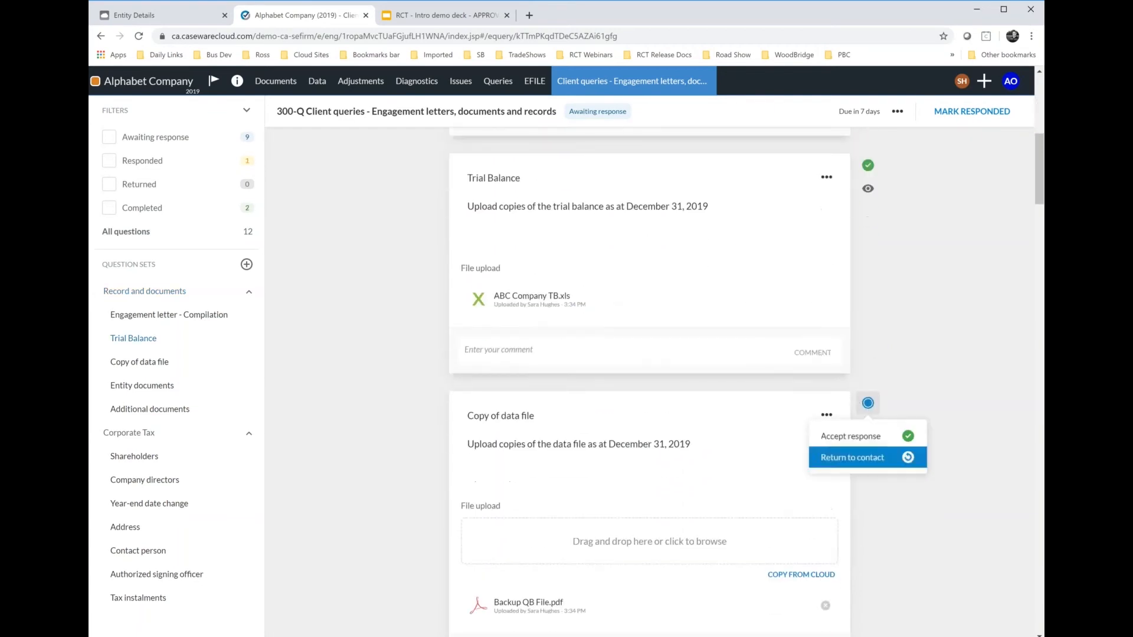
scroll(653, 549, down, 2)
click(569, 588)
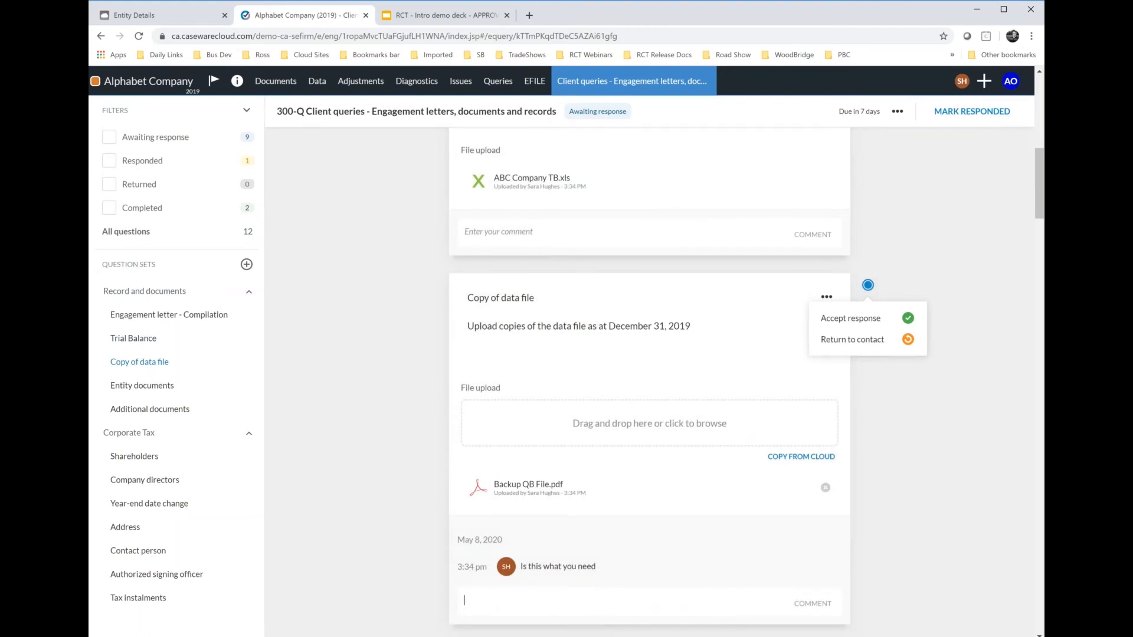
text(this)
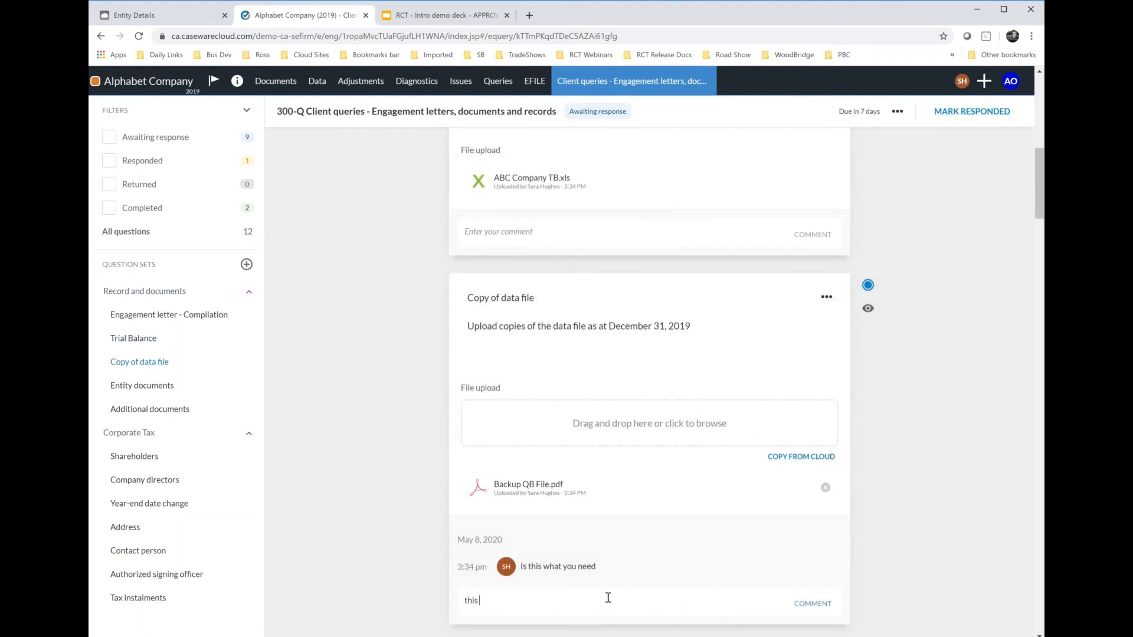
text( is perfect)
click(814, 606)
click(869, 285)
click(909, 319)
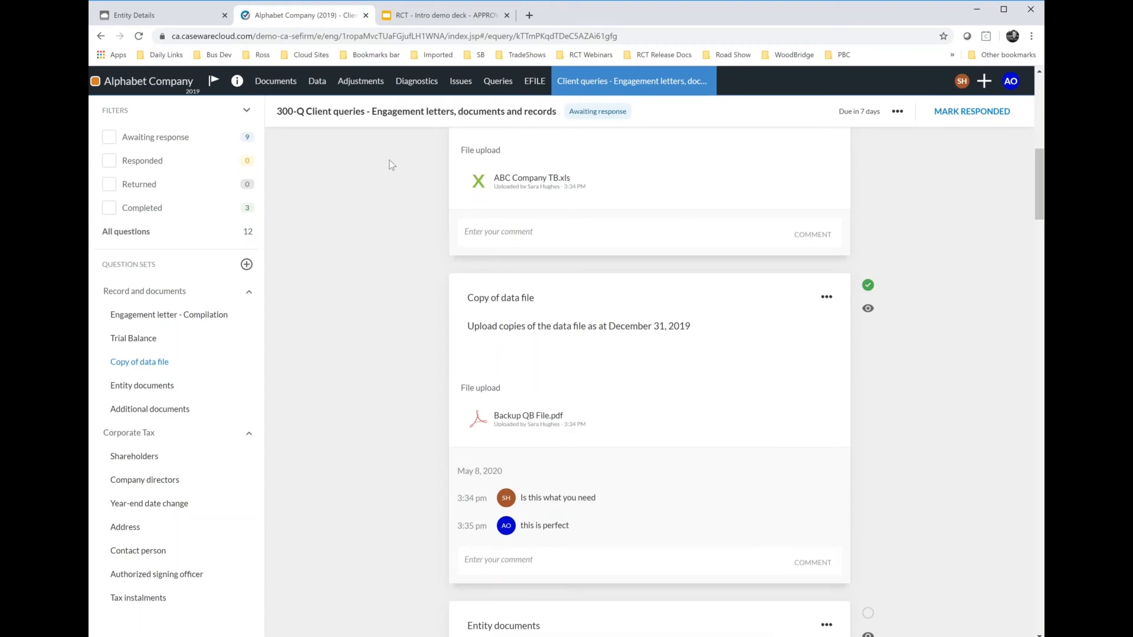
- Return to the engagement's document list and check the client-supplied files under Perform the client acceptance/continuance
click(280, 84)
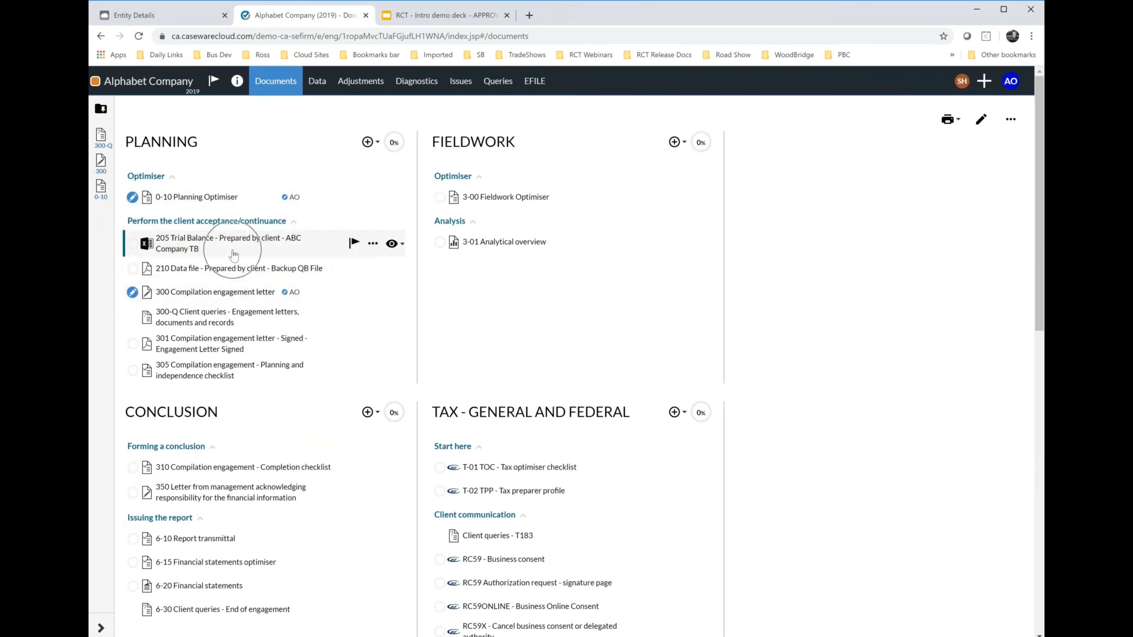
key(ctrl)
key(ctrl)
key(ctrl)
key(ctrl)
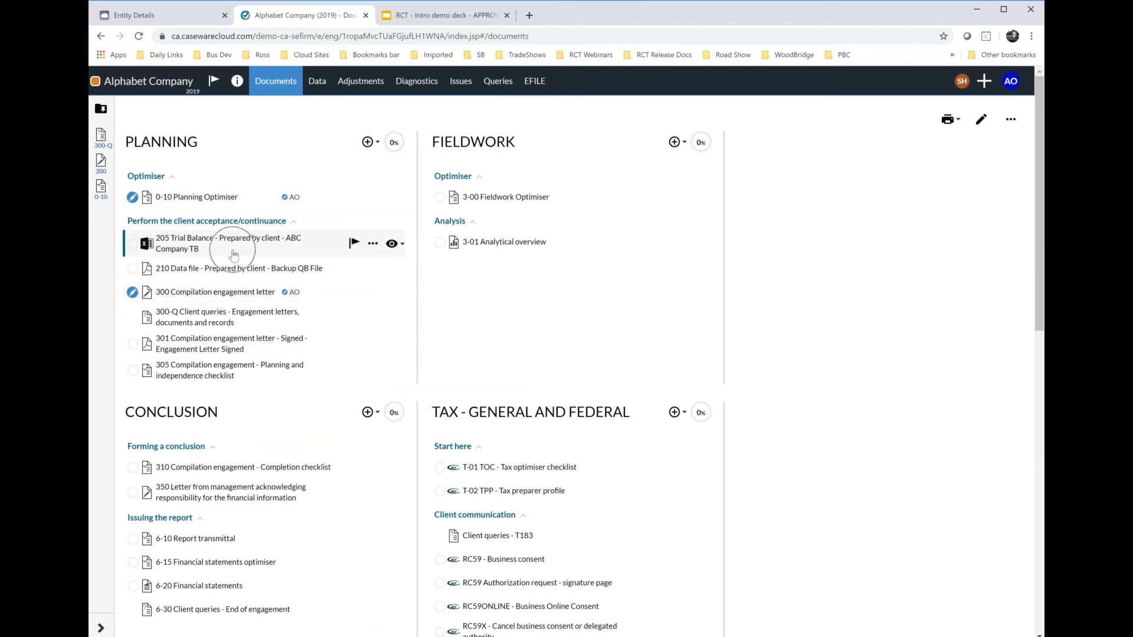
- Look through the document types that can be added to the Planning phase
click(377, 144)
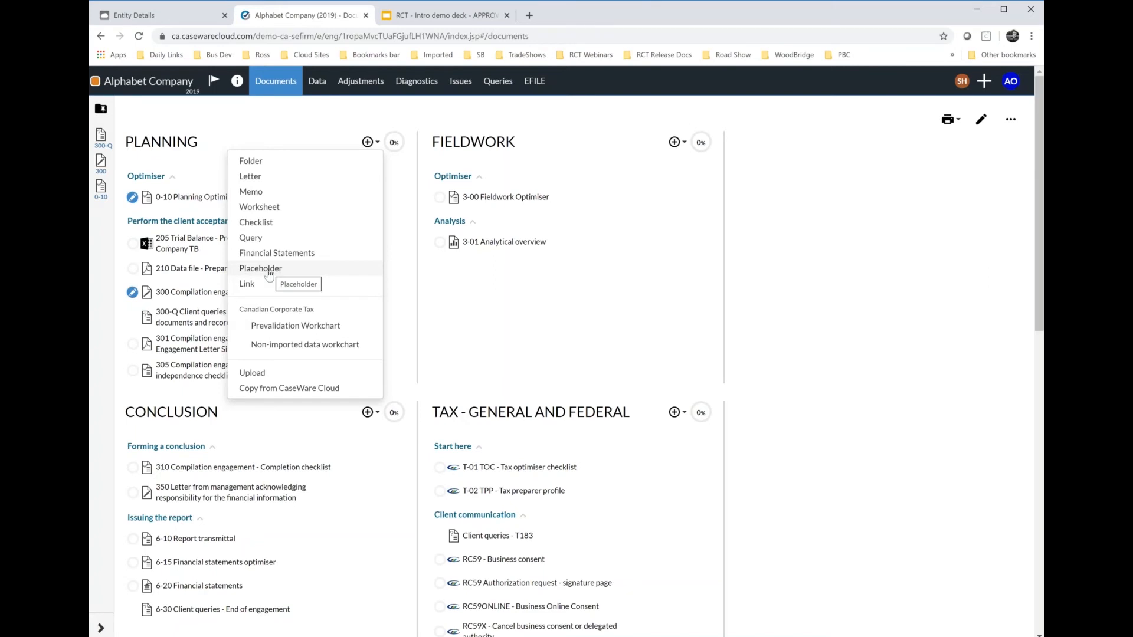
click(873, 194)
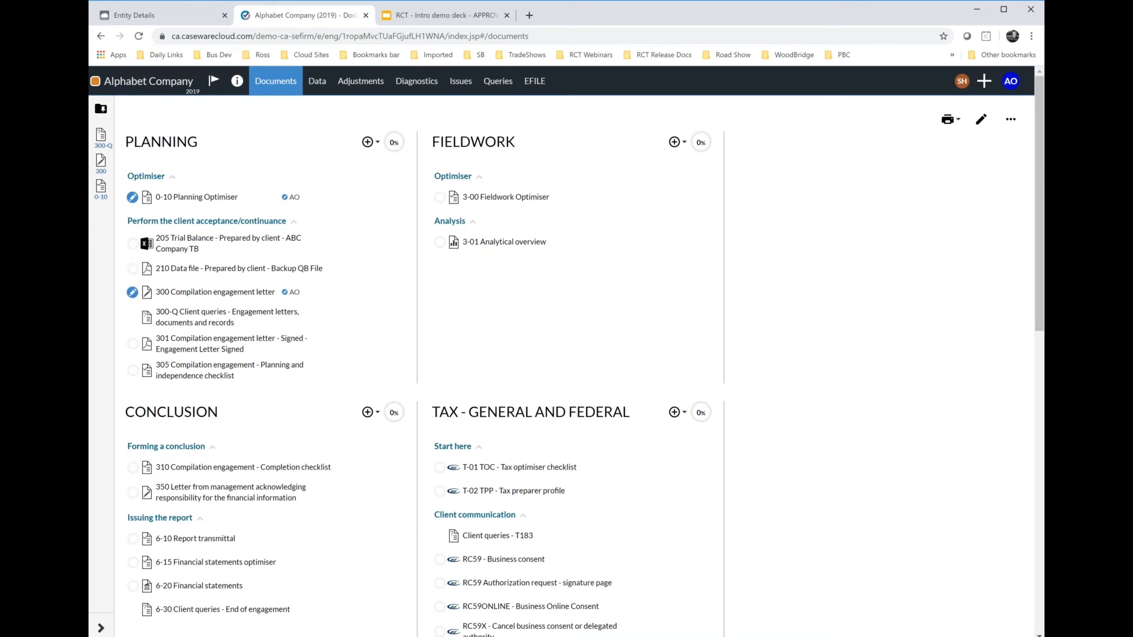
- Check the status of the engagement's query documents and view the contact assigned to 300-Q Client queries
click(498, 83)
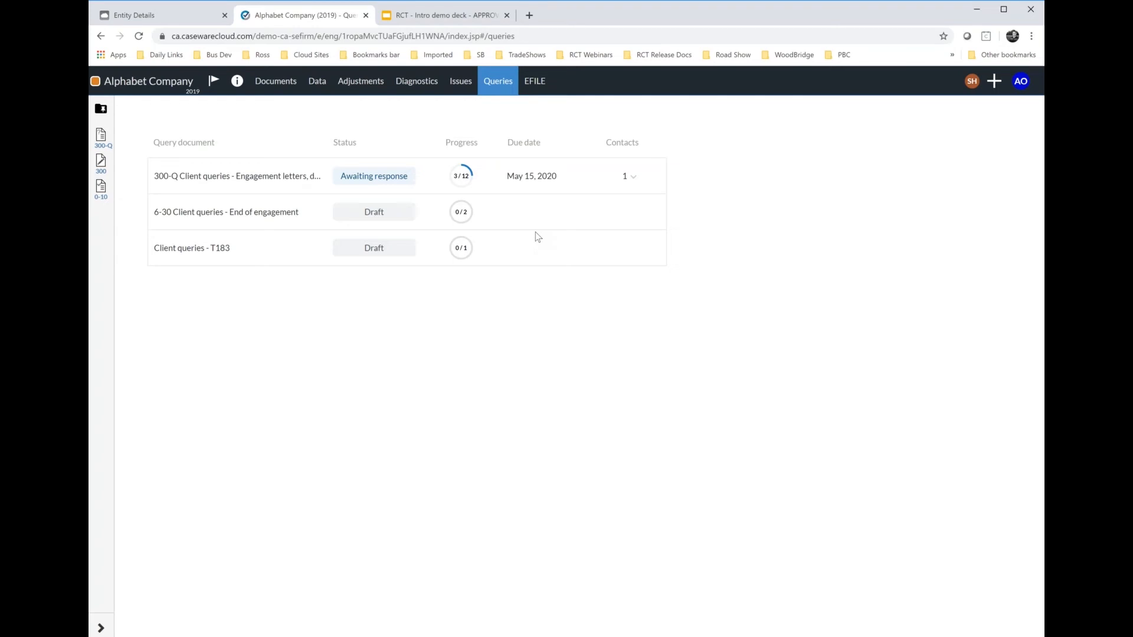
click(626, 177)
mouse_move(466, 186)
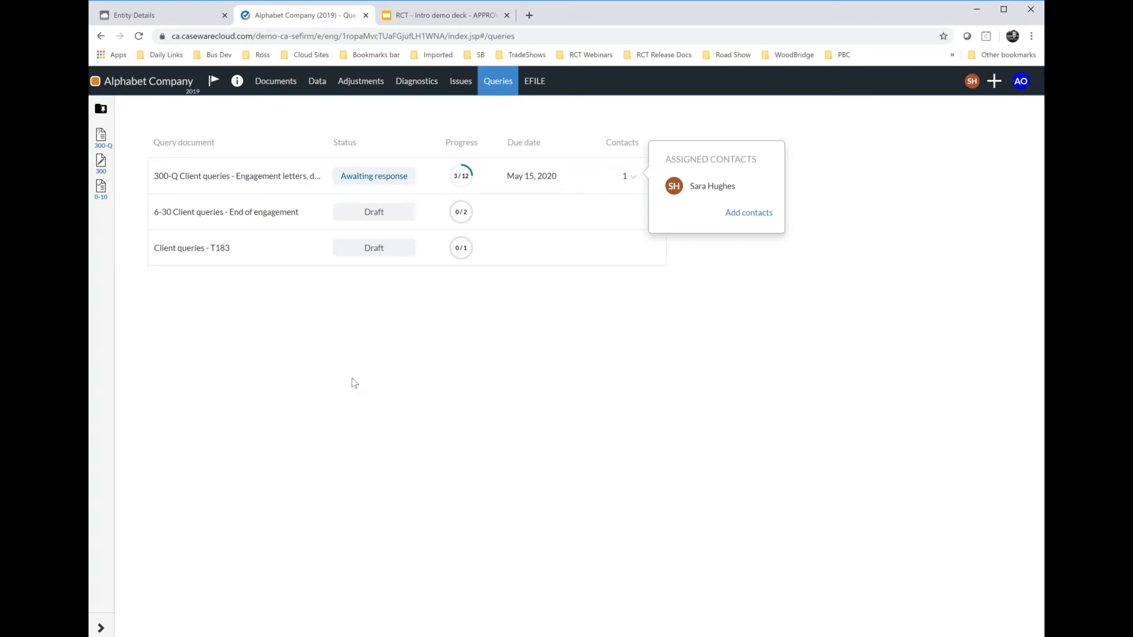
click(322, 409)
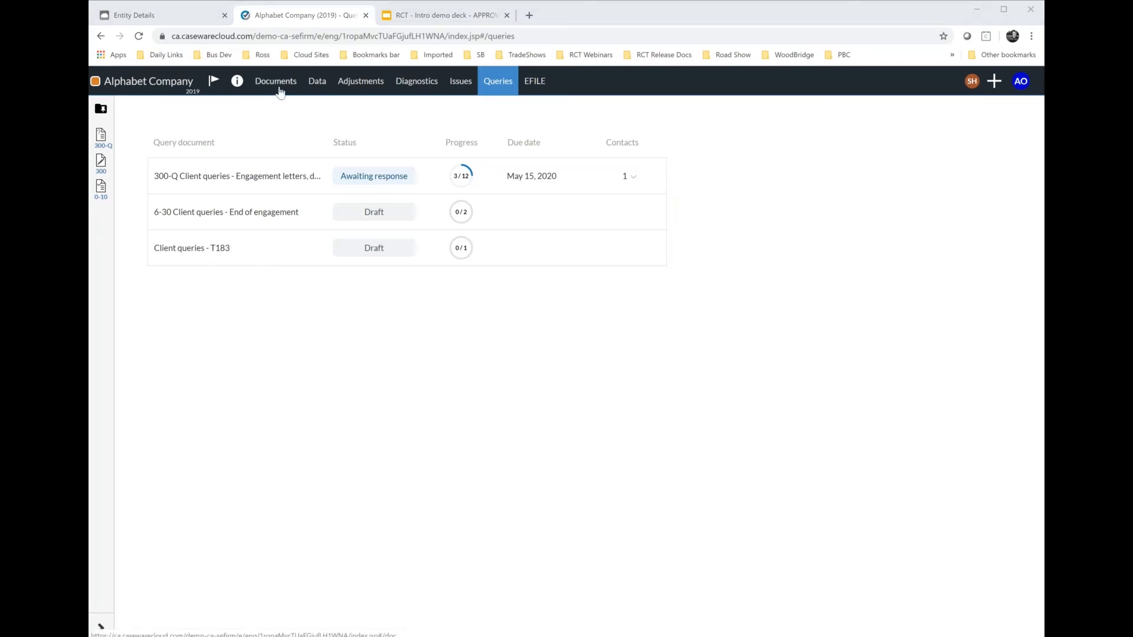
- Go to the engagement's Data page, then switch to CaseWare Working Papers and open the CloudBridge document
click(316, 86)
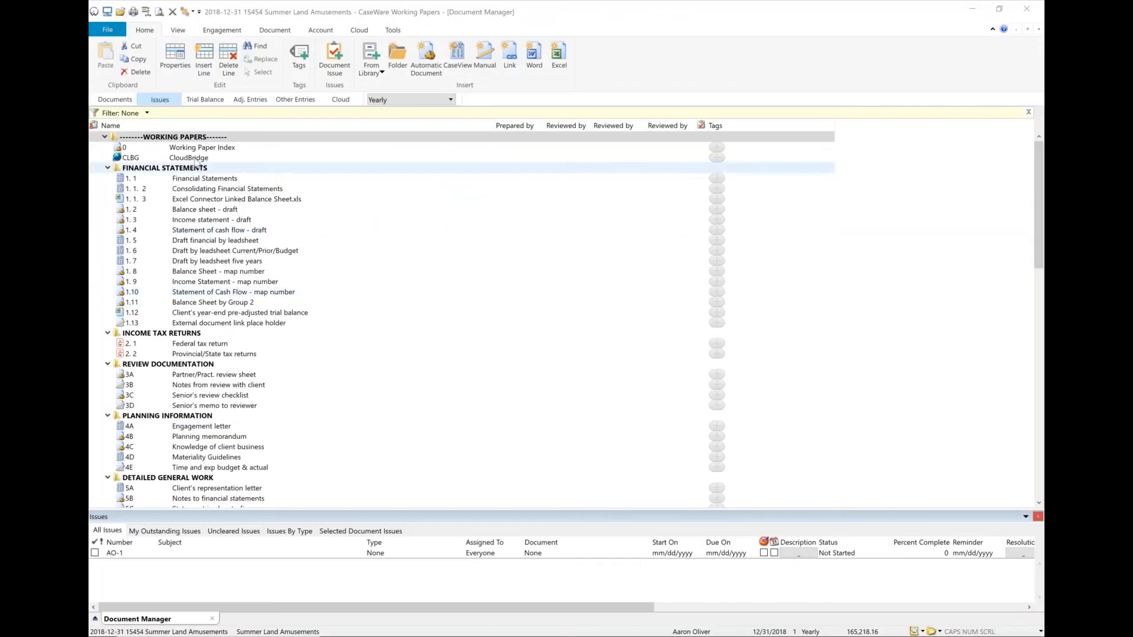
click(197, 163)
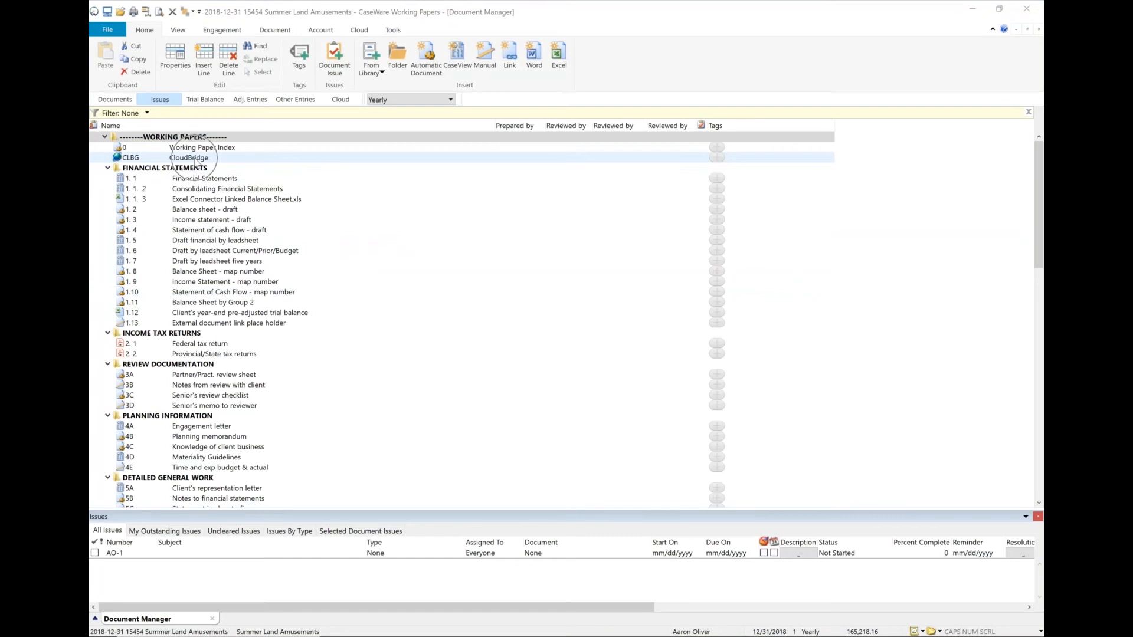
double_click(196, 158)
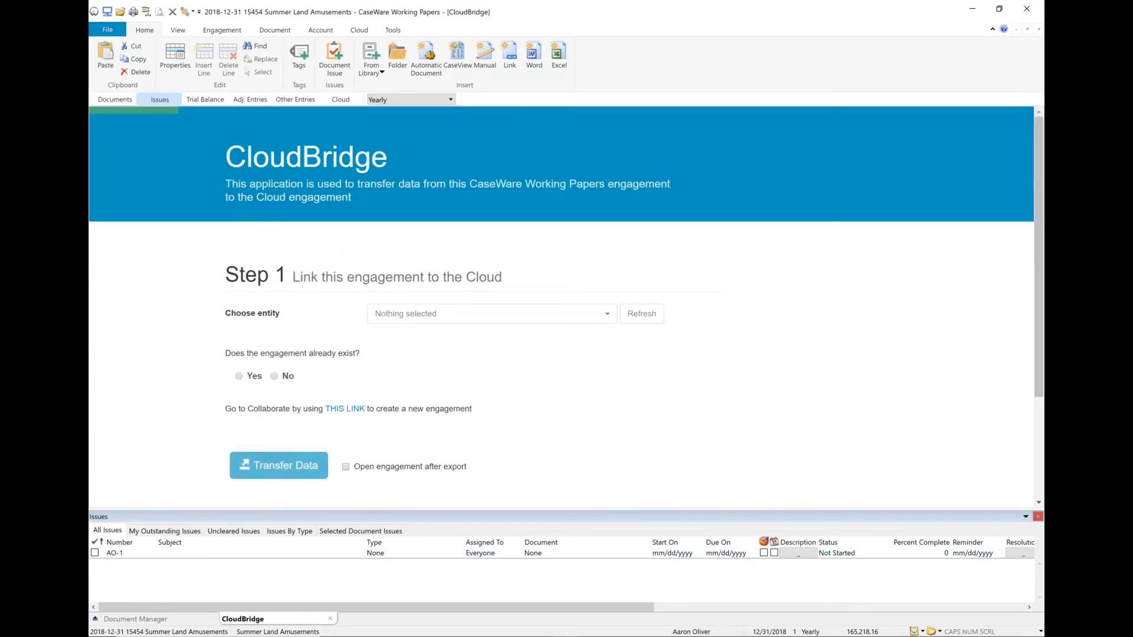
- Link the Working Papers file to the ABC Company entity and its existing 2019 ABC Company Compilation engagement
scroll(326, 273, down, 1)
click(469, 356)
click(461, 417)
scroll(380, 393, down, 2)
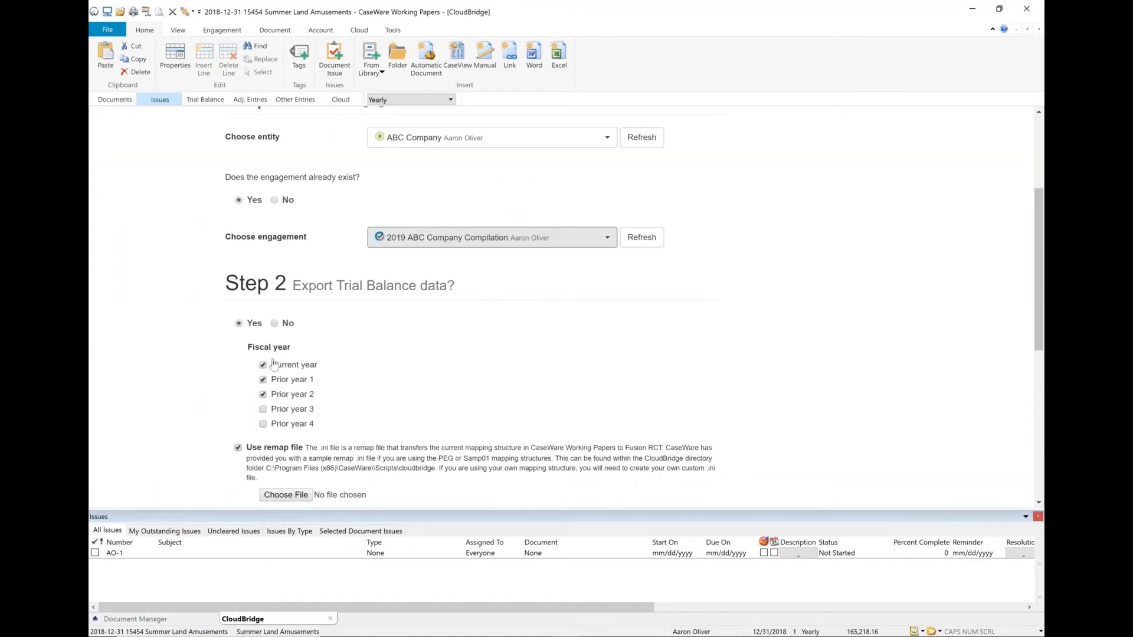
- Use Mapping file_Ver1.0.ini as the remap file for the trial balance export and transfer the data to the cloud engagement
scroll(322, 361, down, 2)
scroll(289, 390, down, 1)
click(286, 377)
double_click(254, 172)
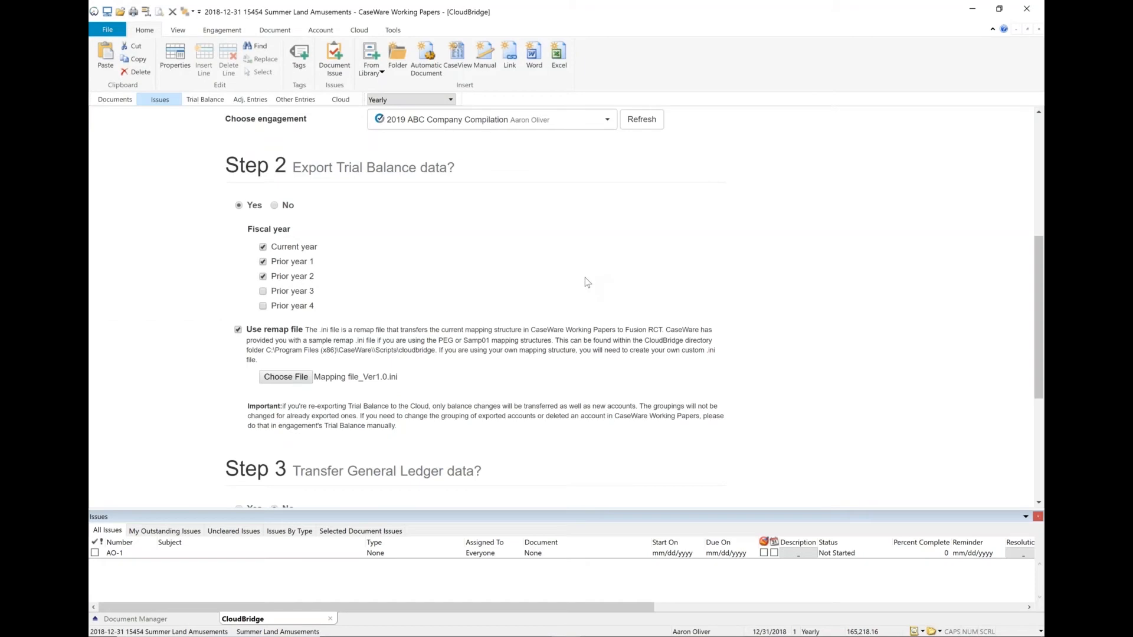
scroll(586, 278, down, 4)
click(303, 345)
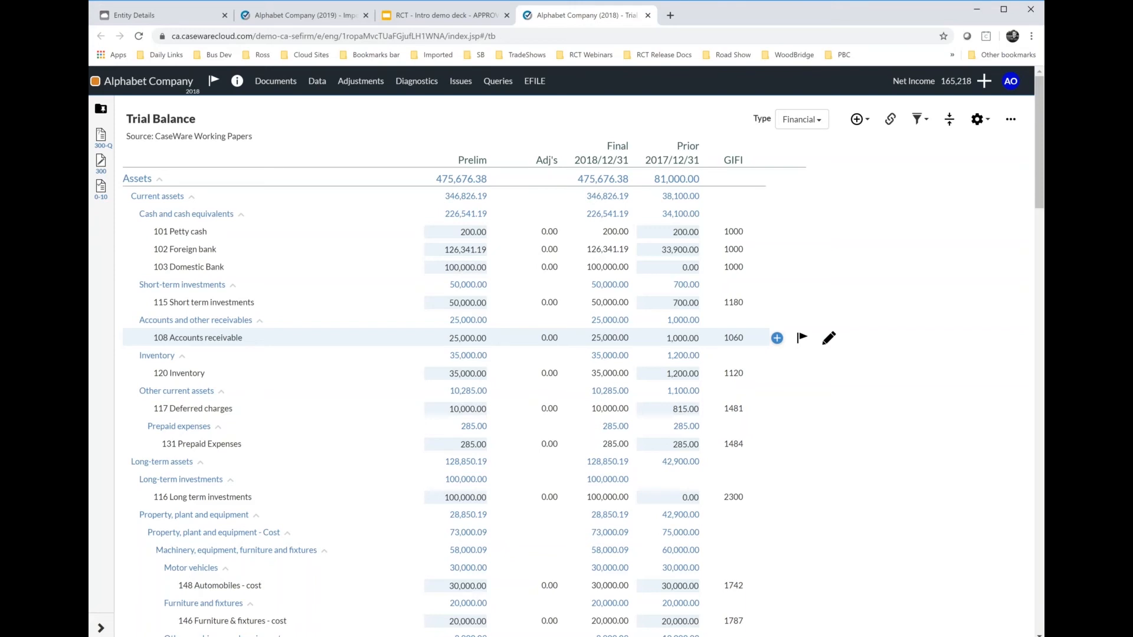
- Open 6-20 Financial statements from the document list and review the Balance Sheet and the remaining placeholders
click(276, 87)
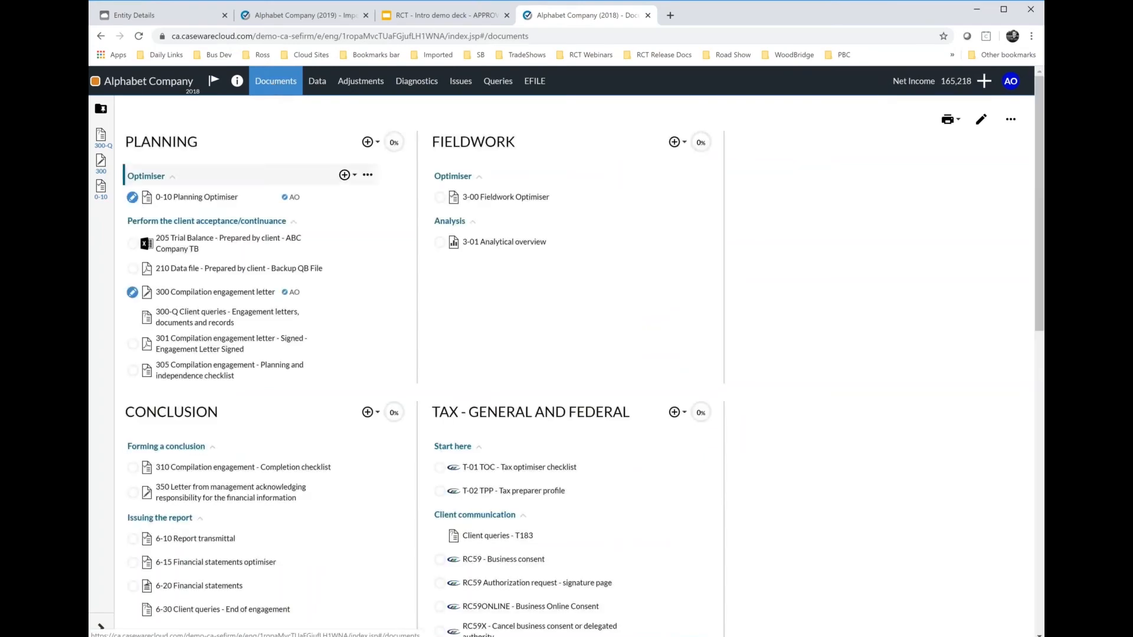
click(210, 586)
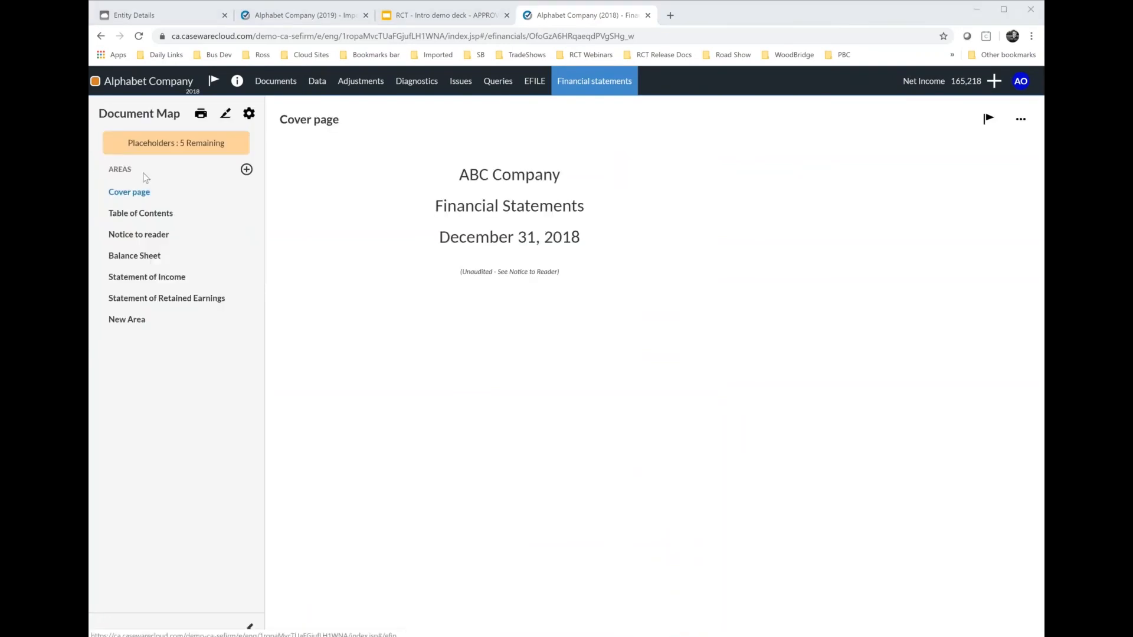
click(150, 259)
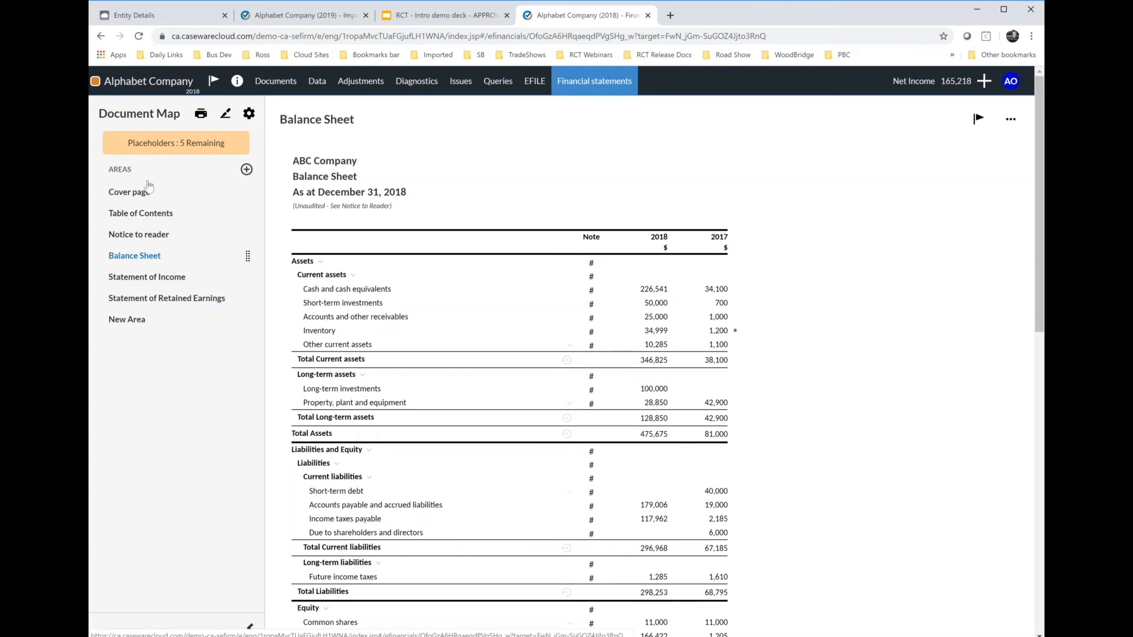
click(197, 148)
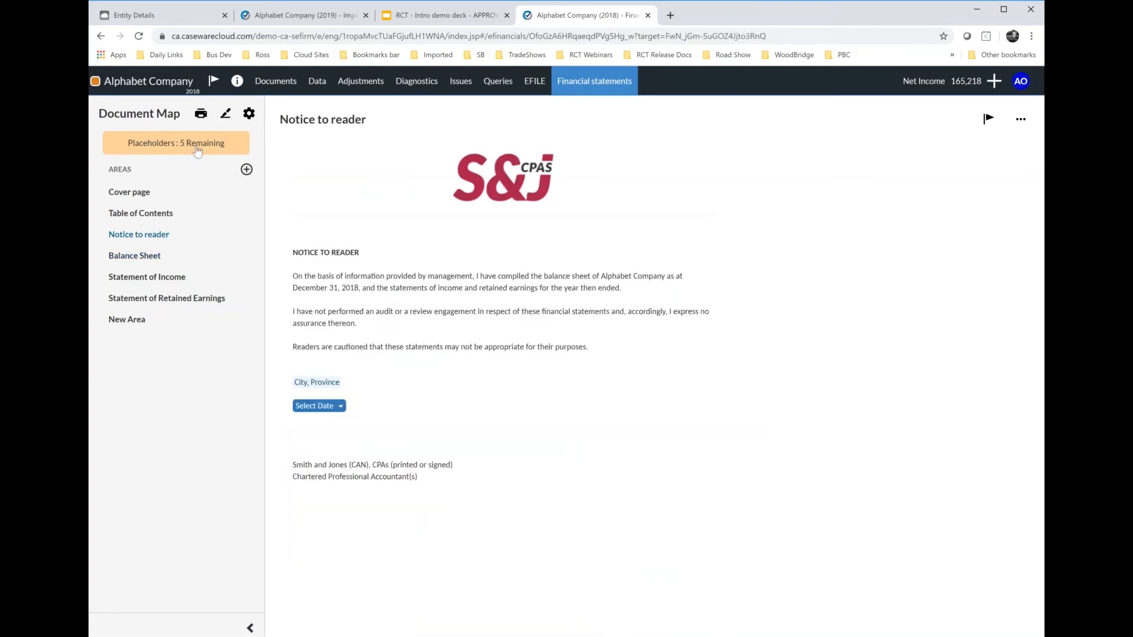
click(197, 148)
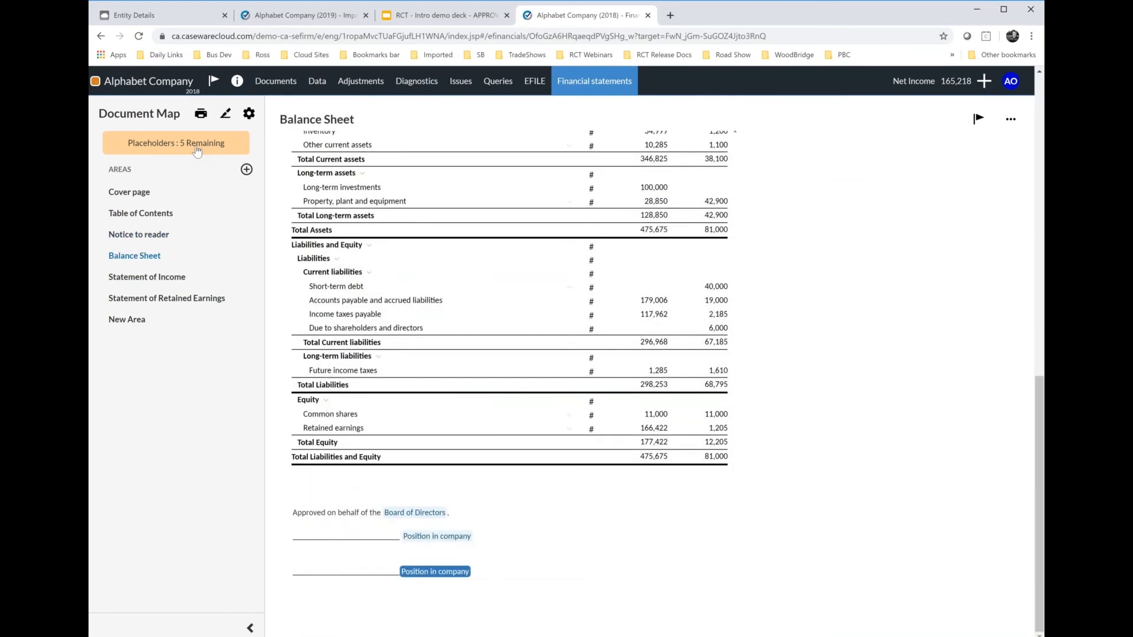
- Return to the document list and open the S100 - Balance sheet tax schedule to review its transferred amounts
click(263, 83)
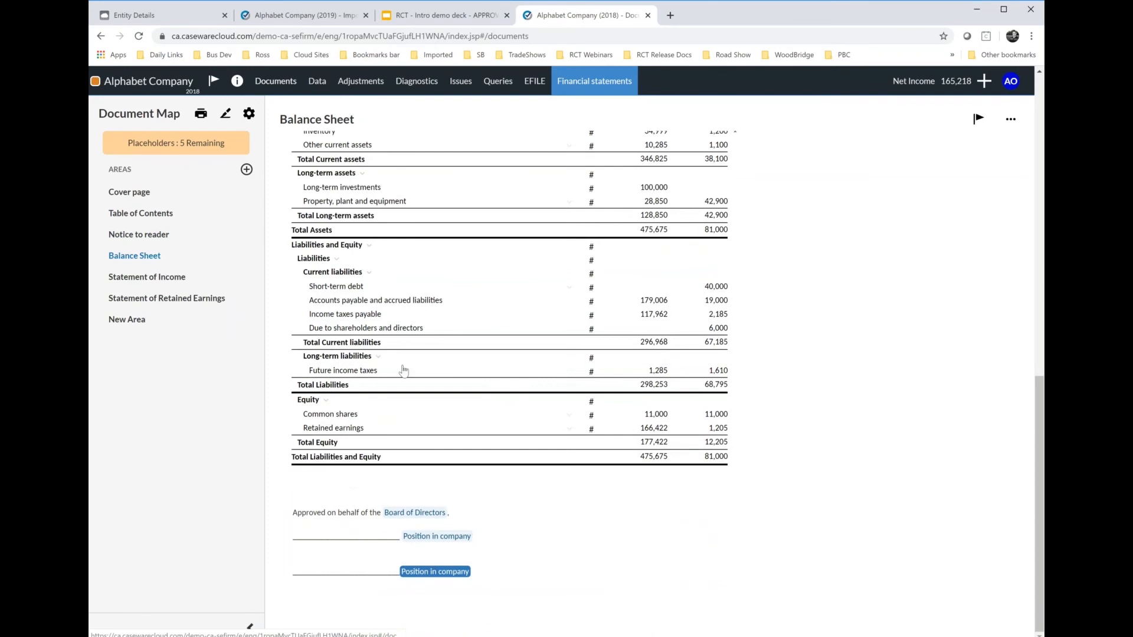
scroll(590, 407, down, 2)
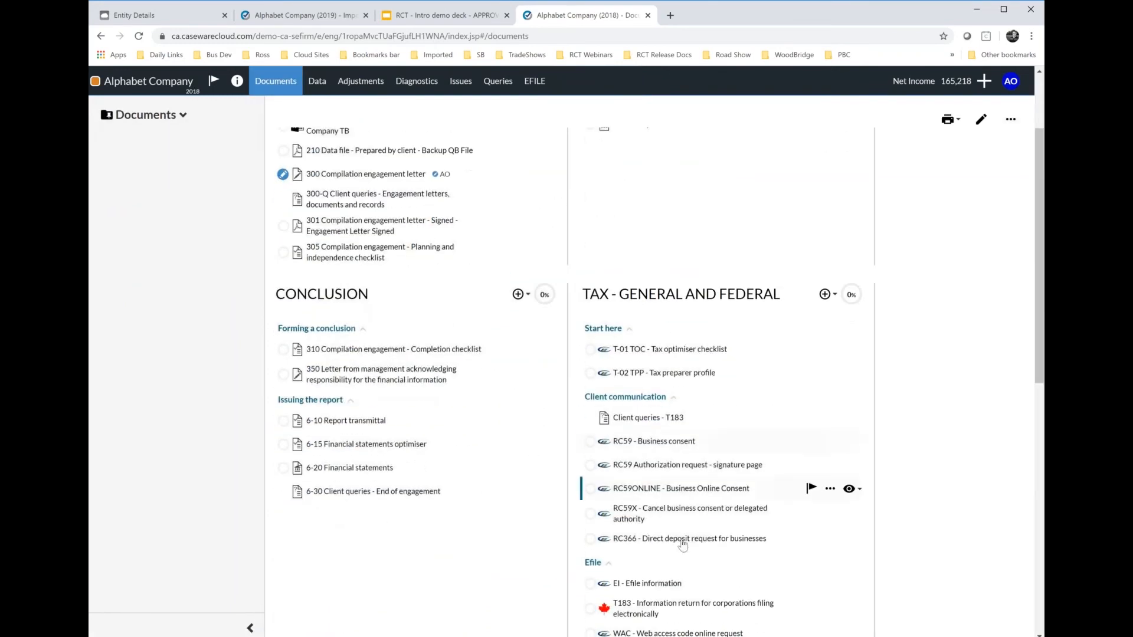
scroll(682, 546, down, 3)
click(664, 498)
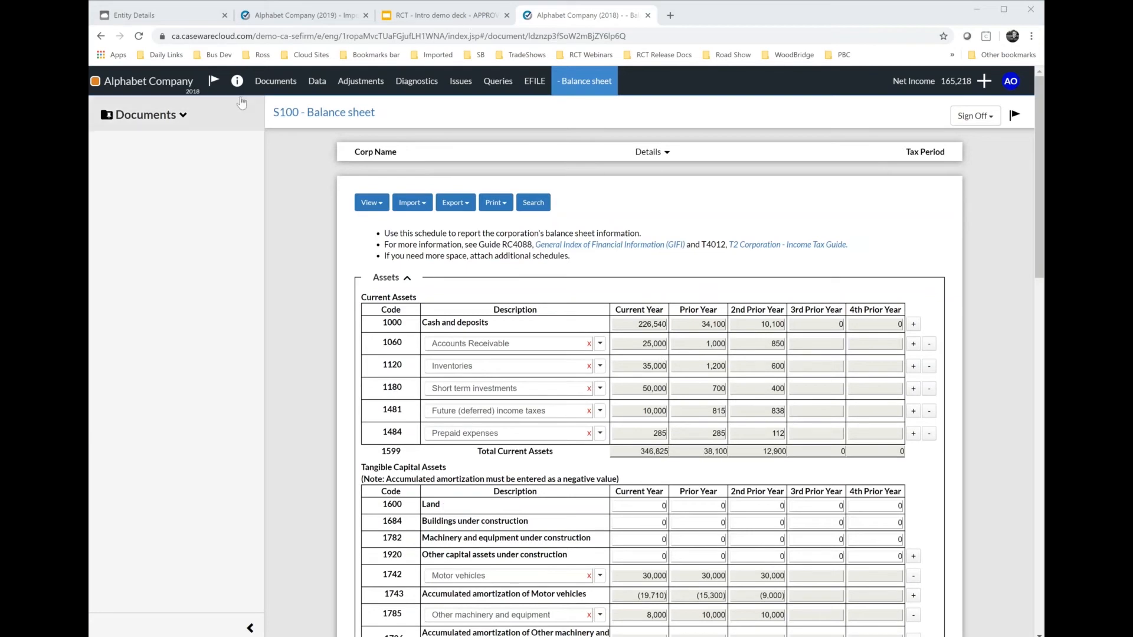
- In 6-15 Financial statements optimiser, combine retained earnings with income, include analysis graphs, and add both variance columns to the combined statement
click(282, 88)
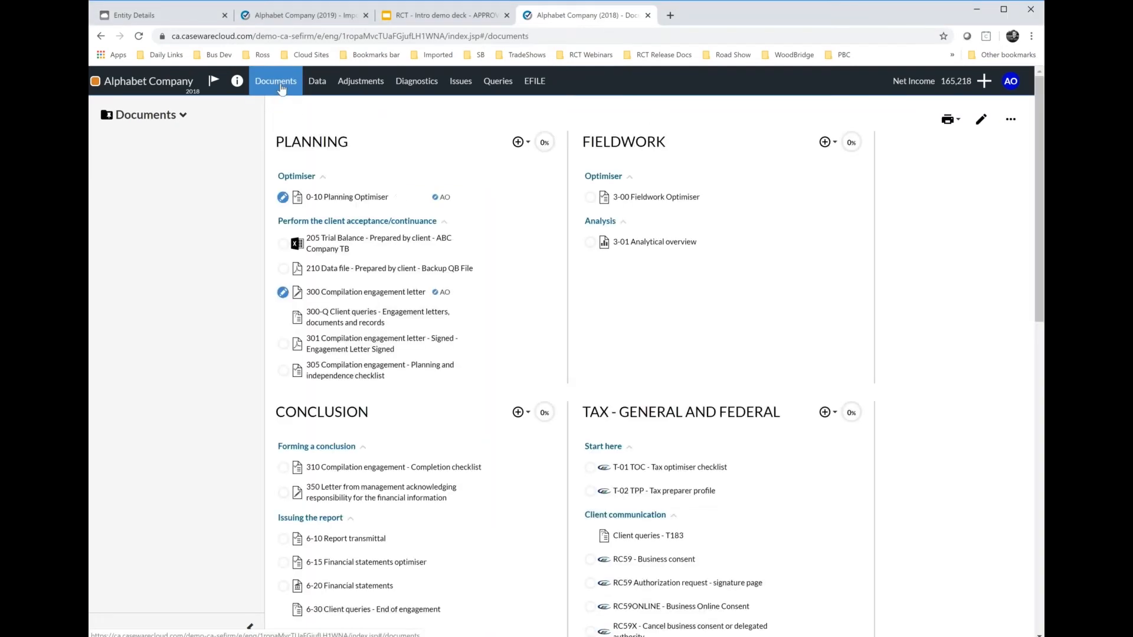
scroll(426, 328, down, 2)
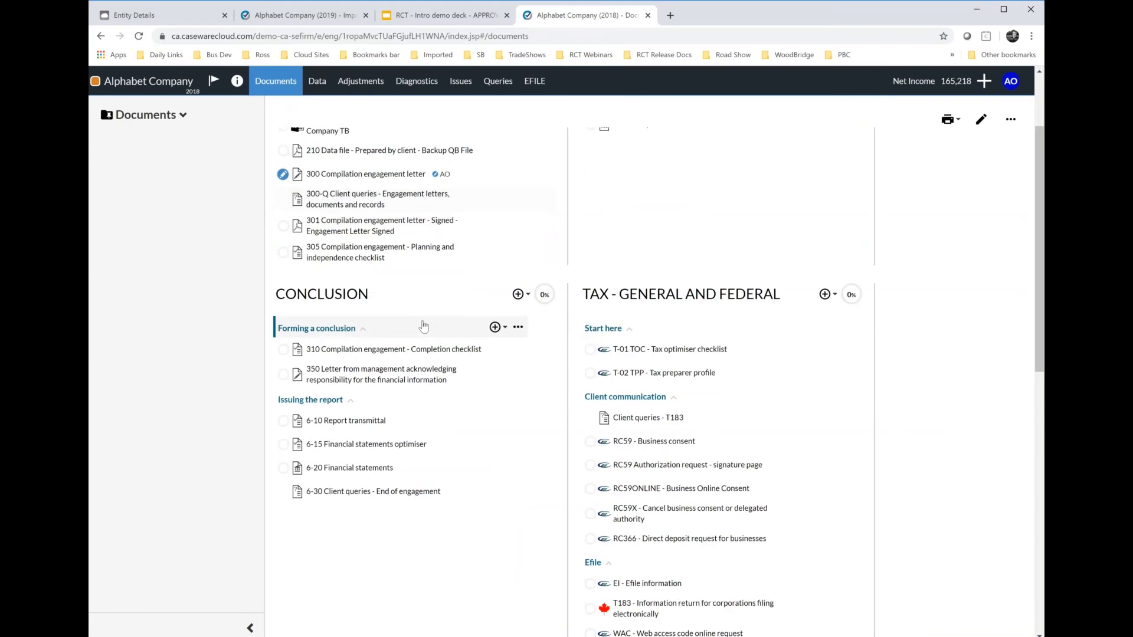
scroll(351, 369, down, 1)
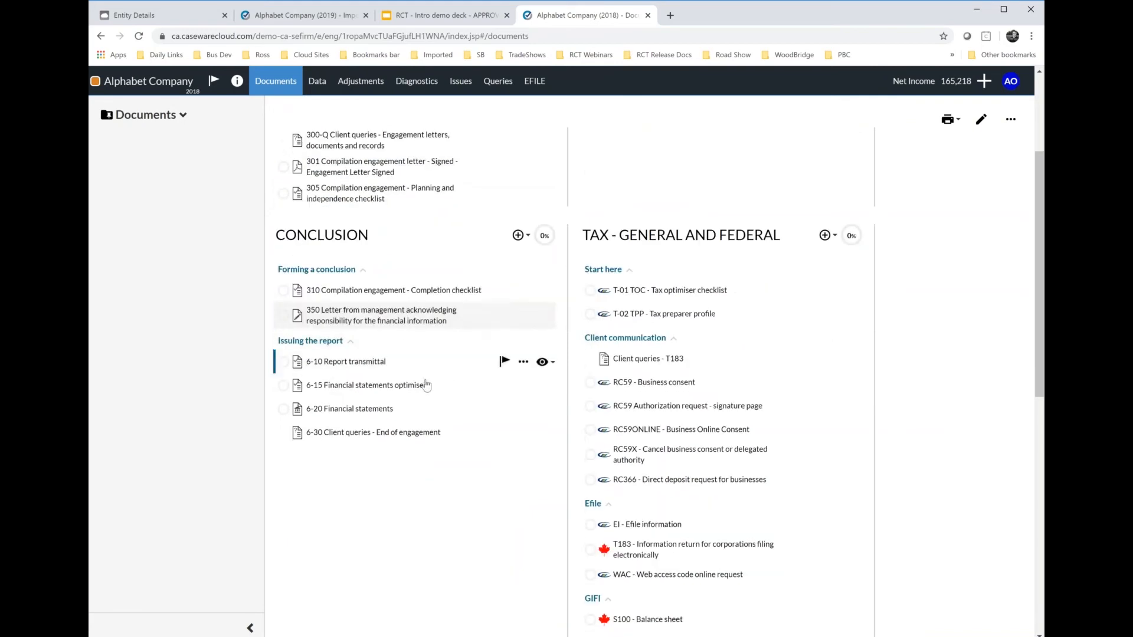
click(341, 387)
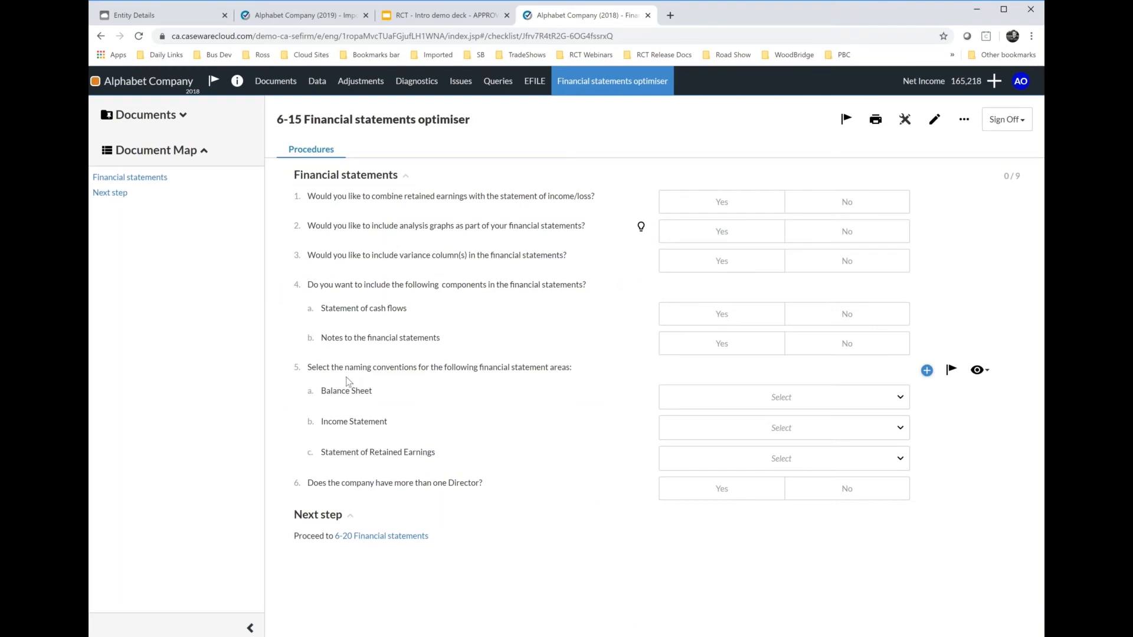
click(732, 202)
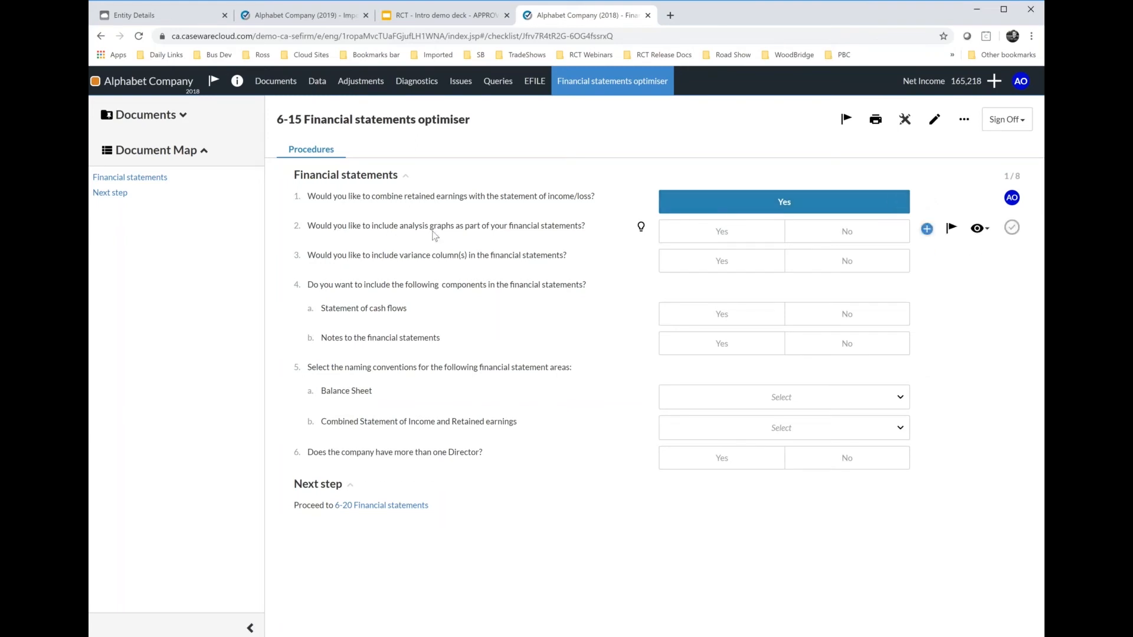
click(698, 232)
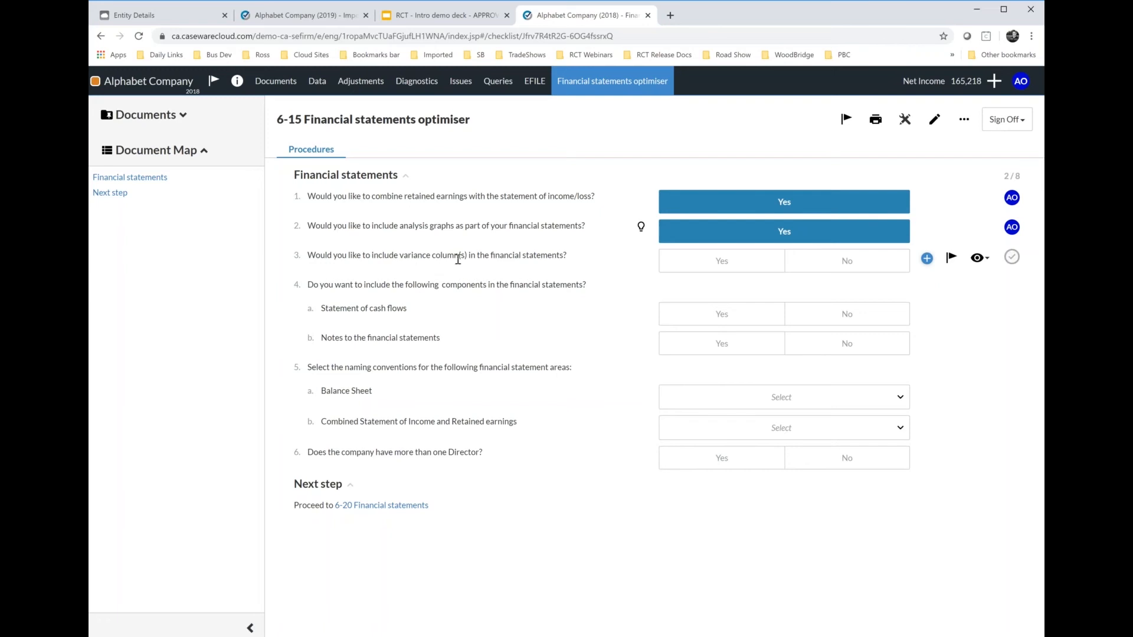
click(715, 266)
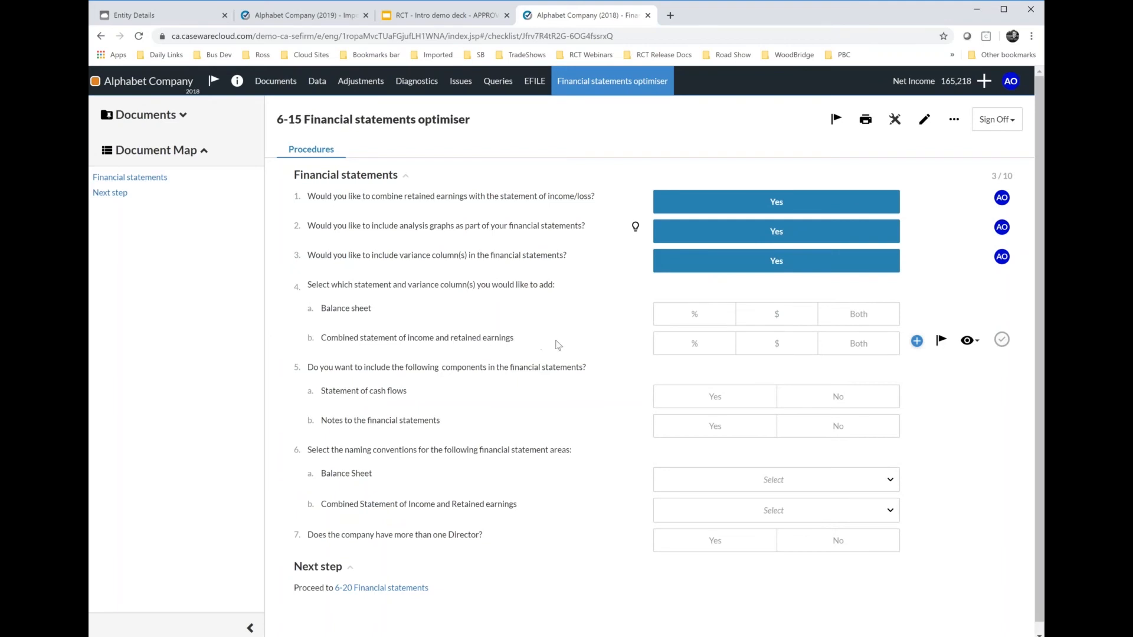
click(858, 343)
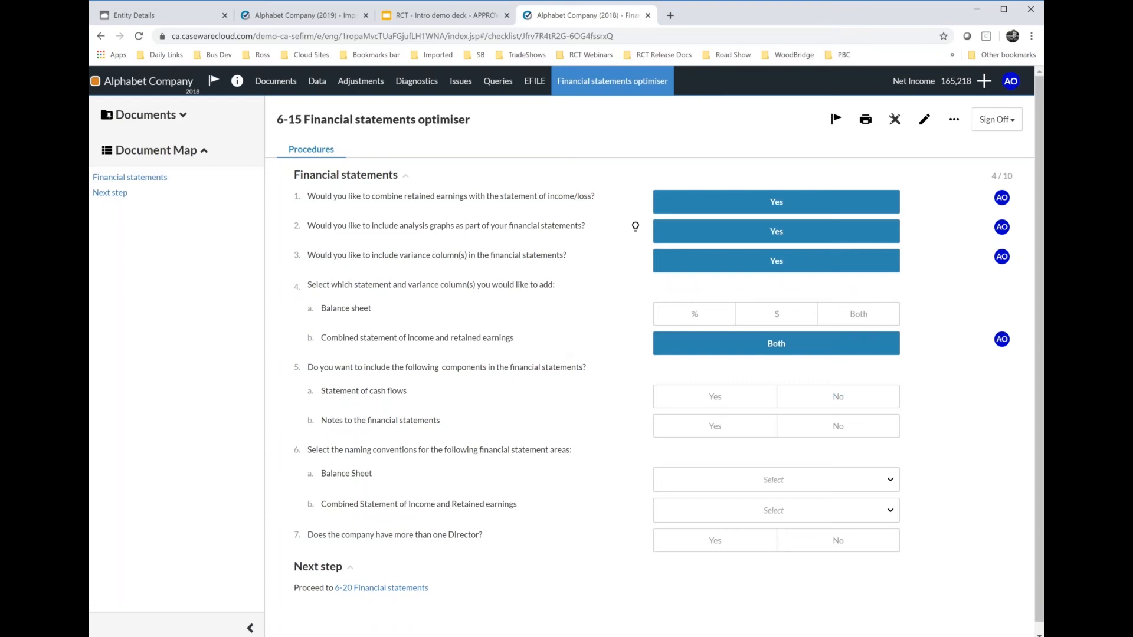
- Exclude the statement of cash flows and include notes to the financial statements with the Cash and cash equivalents note
click(868, 392)
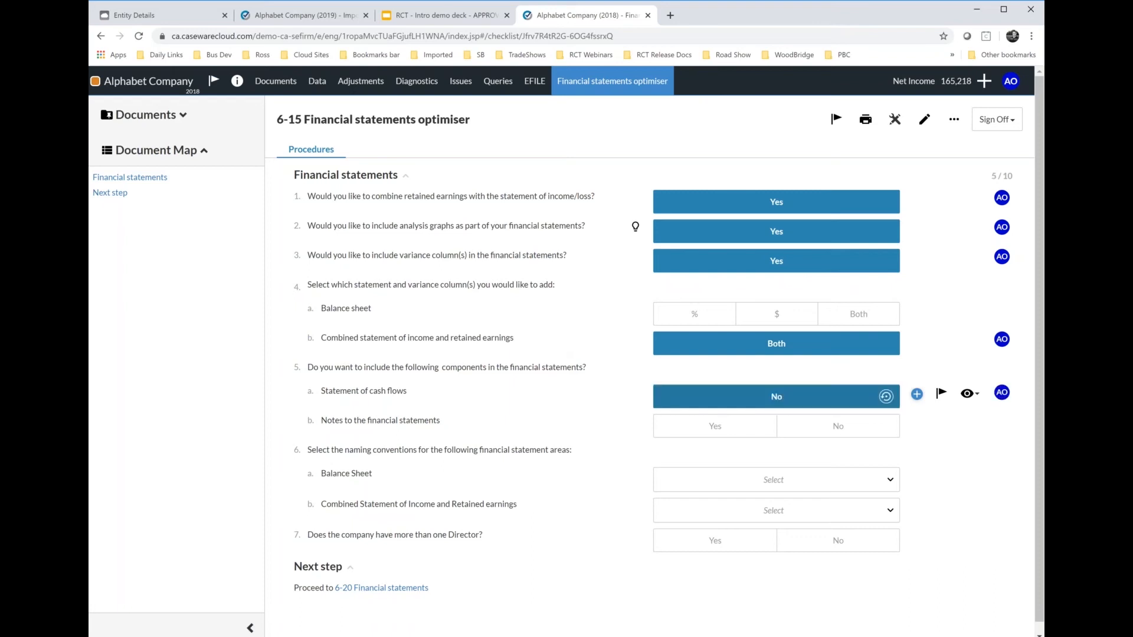
click(688, 433)
click(680, 460)
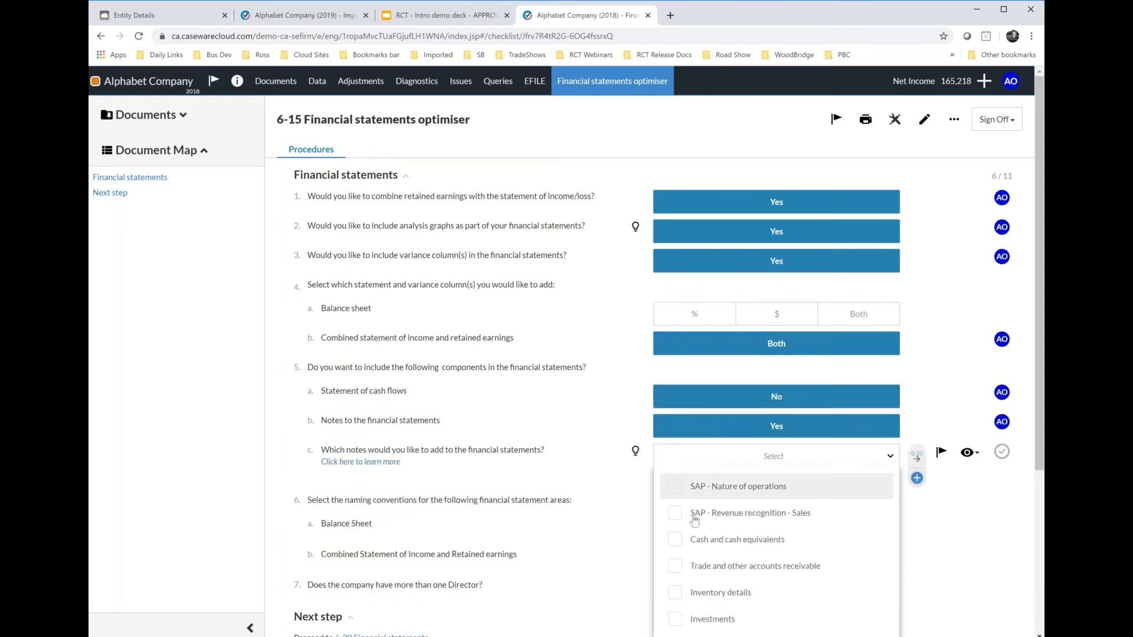
click(675, 539)
click(562, 463)
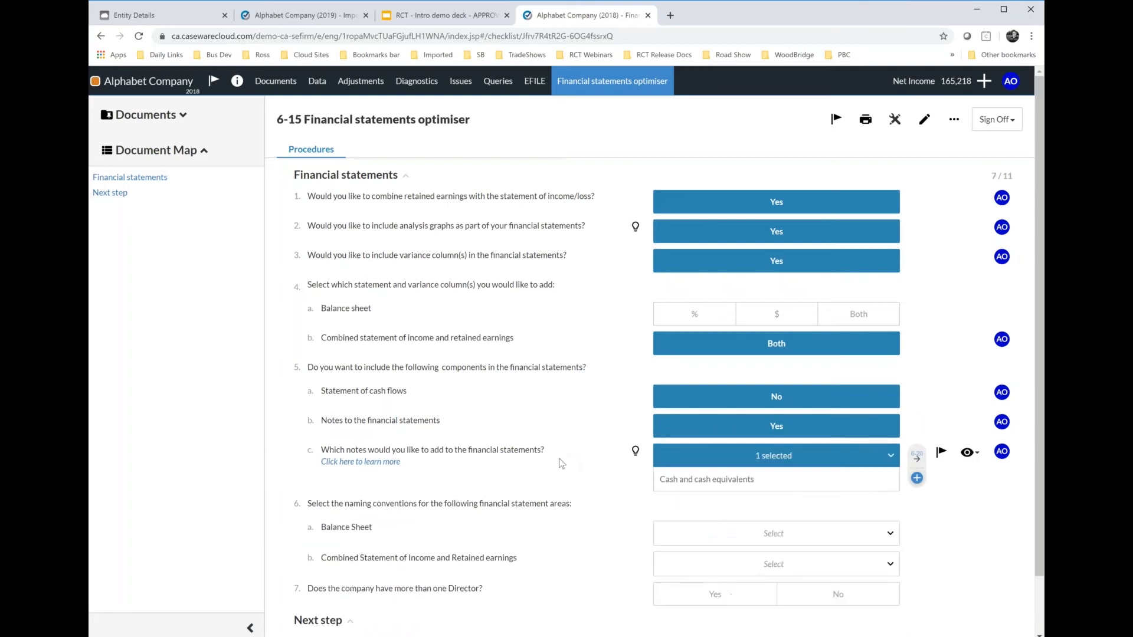
- Set the naming convention for the Balance Sheet to Statement of Financial Position
scroll(562, 463, down, 3)
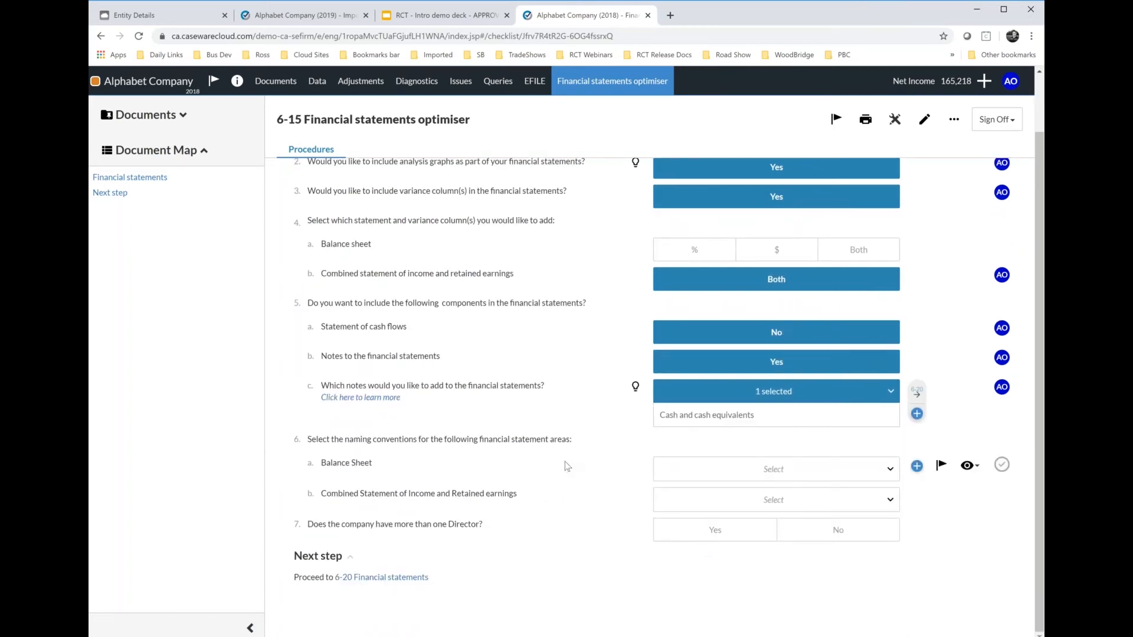
click(698, 471)
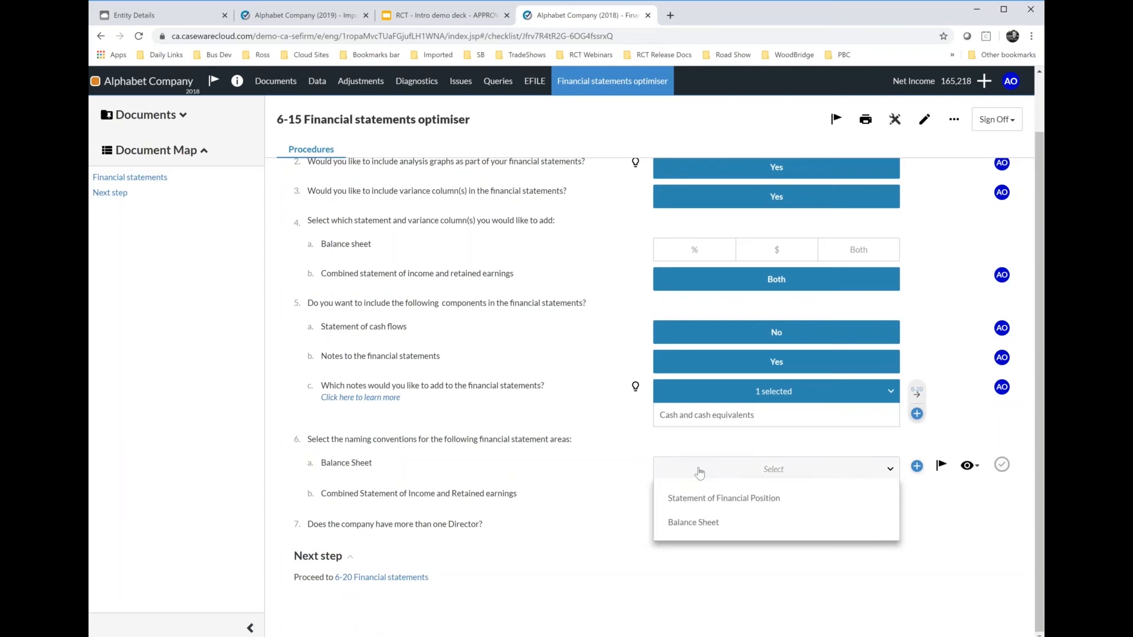
click(705, 499)
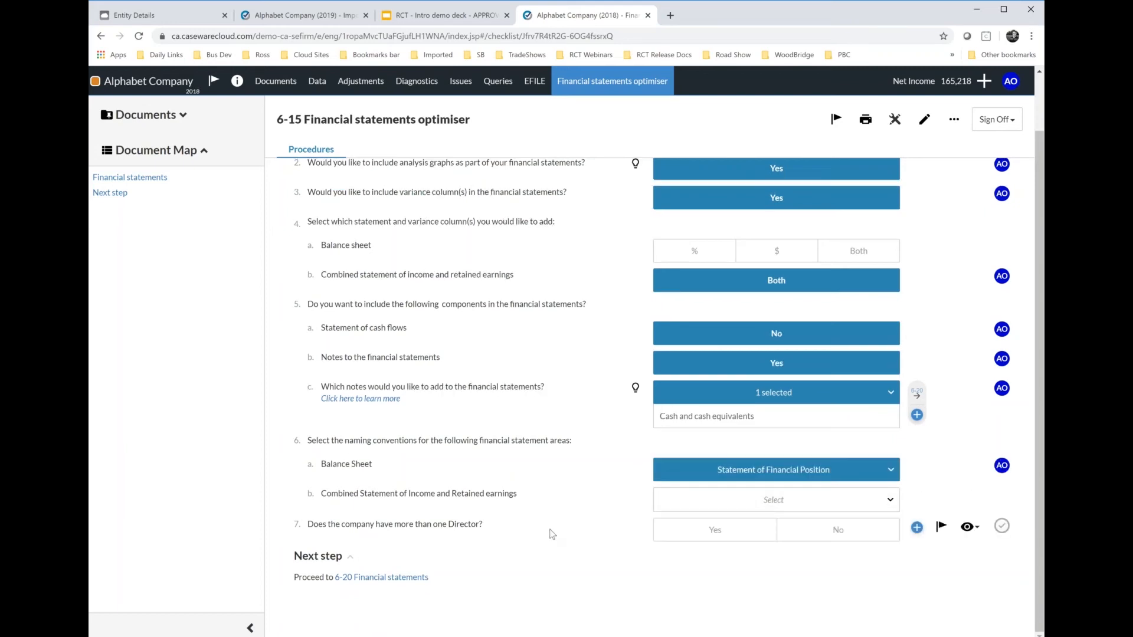
- Proceed to 6-20 Financial statements and review the Combined Statement of Income and Retained earnings
click(384, 577)
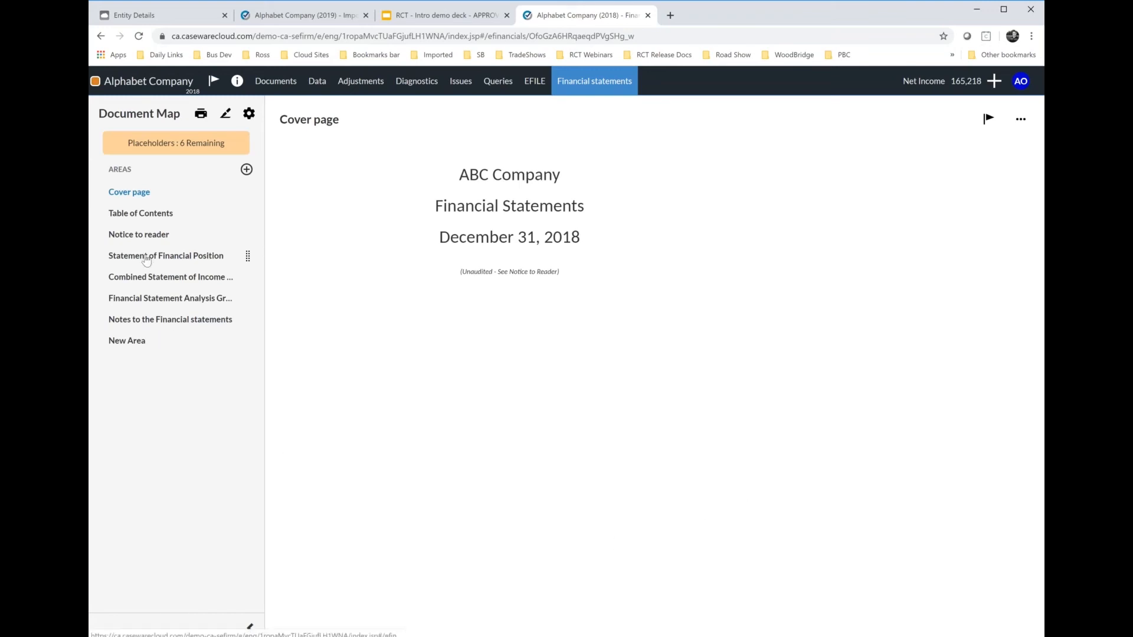
click(140, 284)
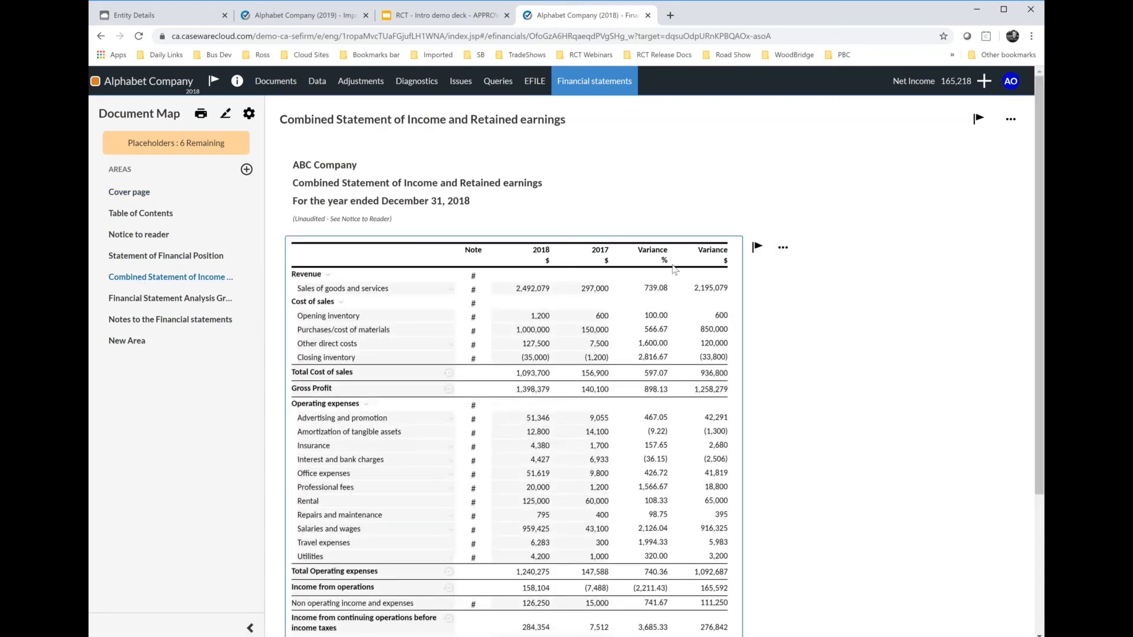
- Review the Financial Statement Analysis Graphs, from the overall figures through relationships, working capital, profitability ratios and assets
click(170, 298)
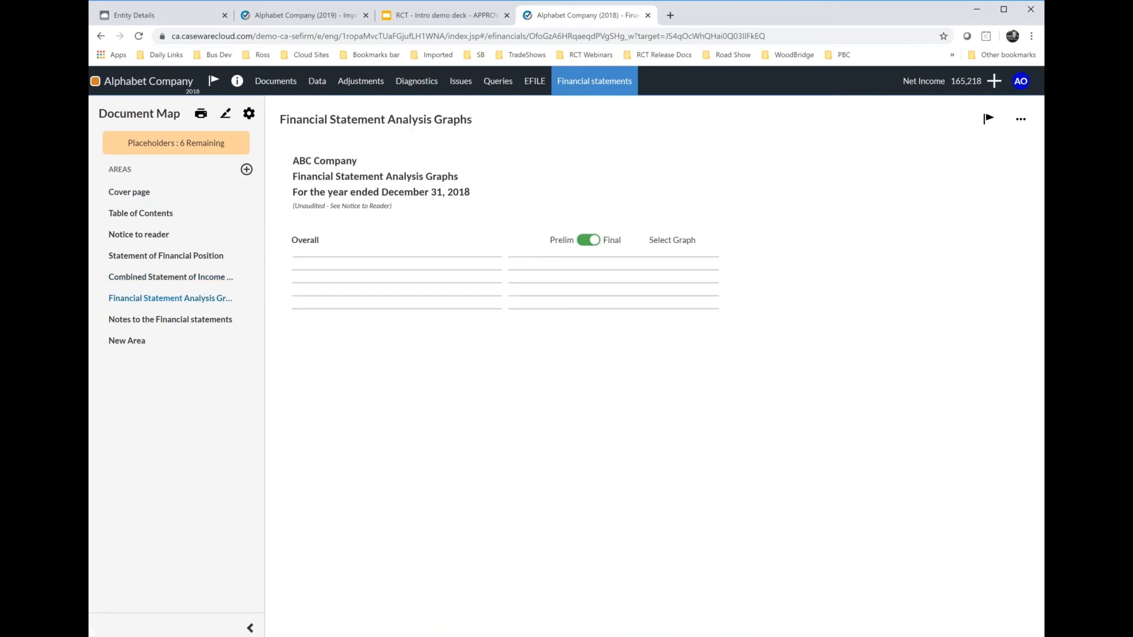
scroll(363, 435, down, 5)
scroll(363, 435, up, 5)
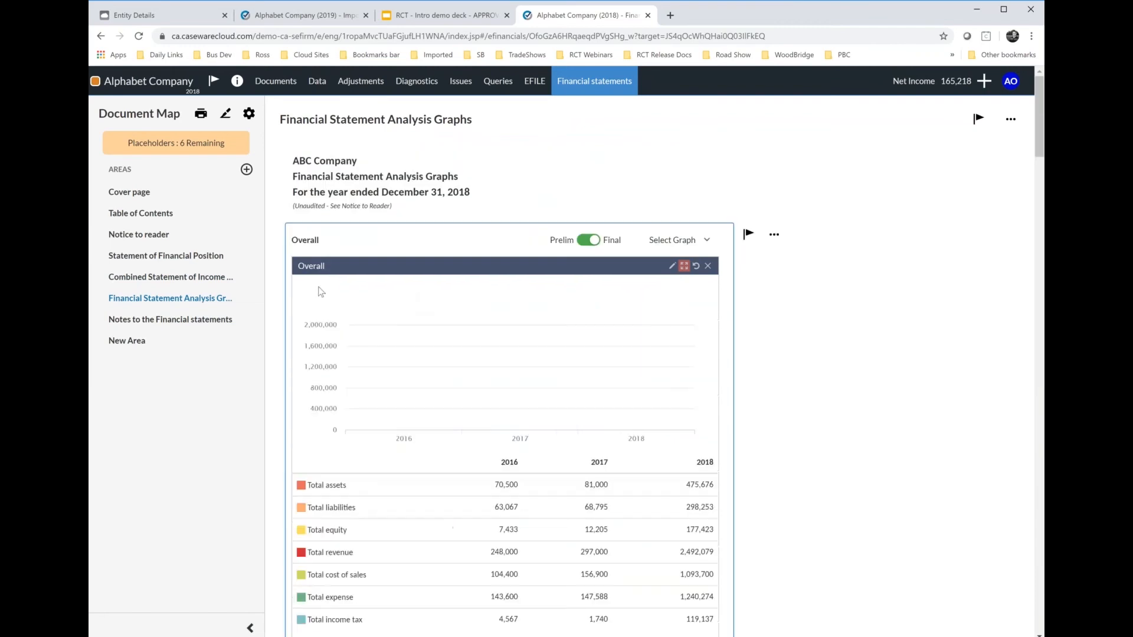
scroll(210, 413, down, 5)
scroll(211, 414, down, 8)
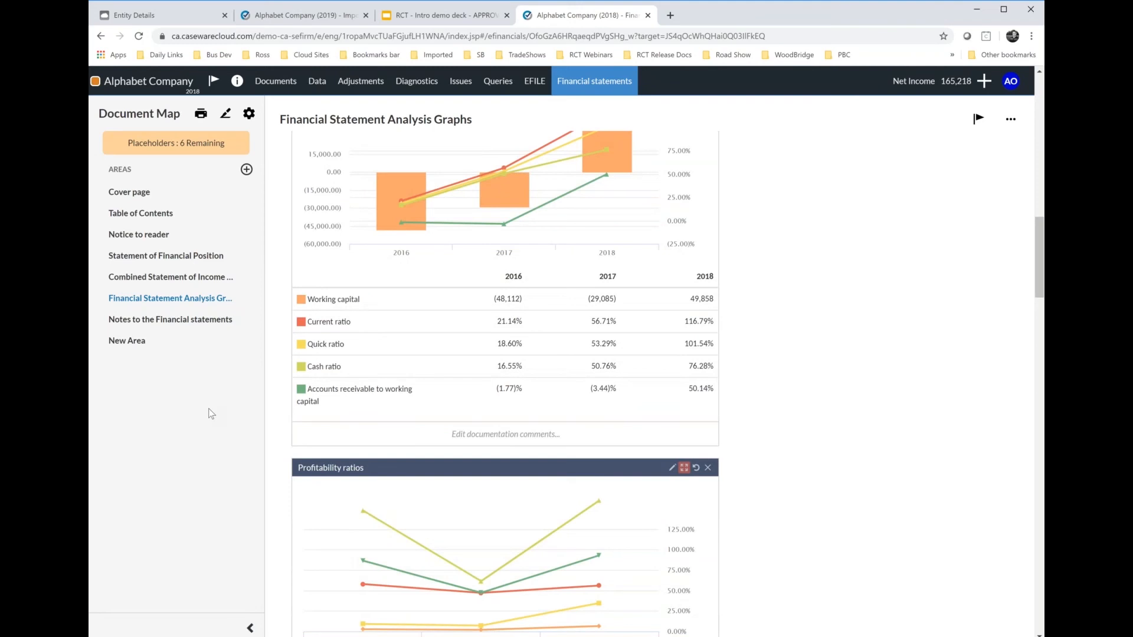
scroll(208, 409, down, 8)
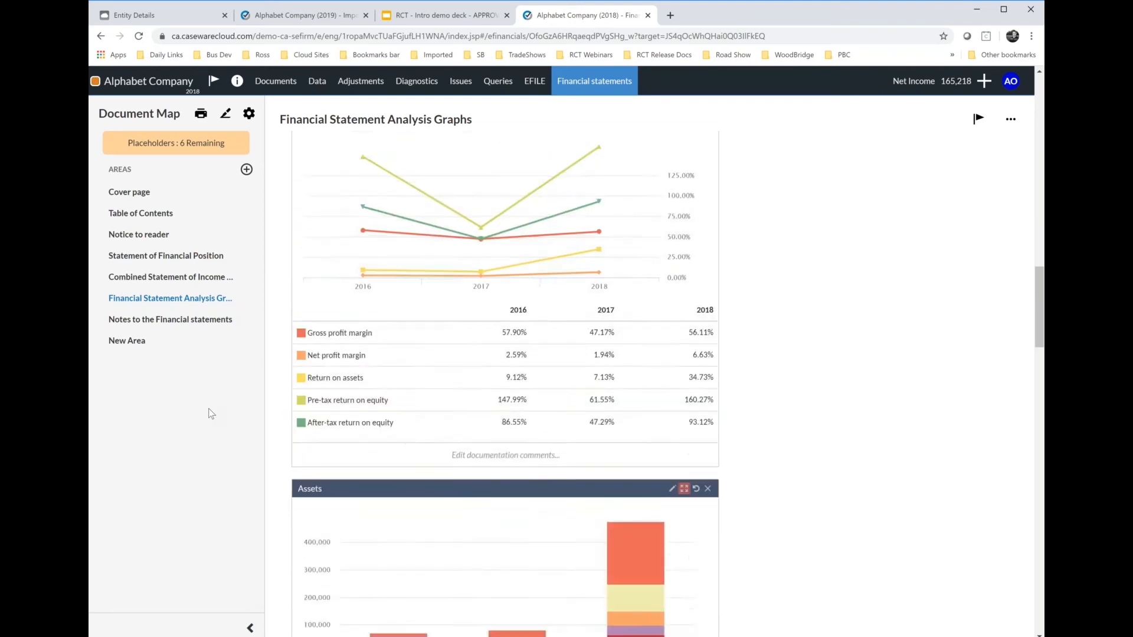
scroll(208, 408, up, 12)
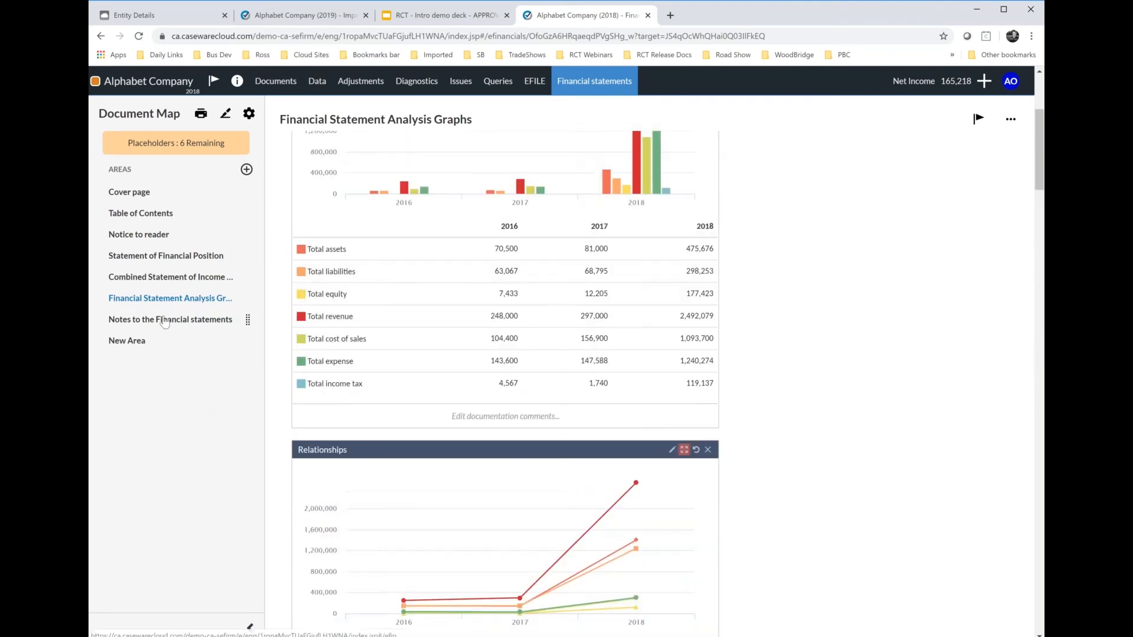
- View the Cash and cash equivalents sub-note within the Notes to the Financial statements
click(171, 320)
click(180, 413)
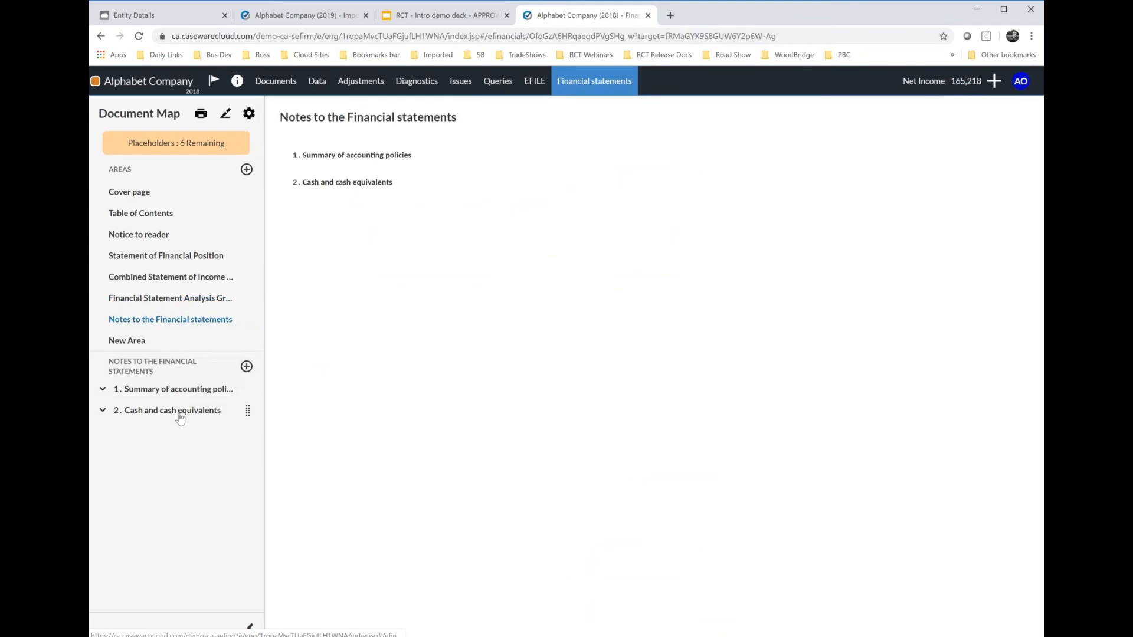
click(182, 434)
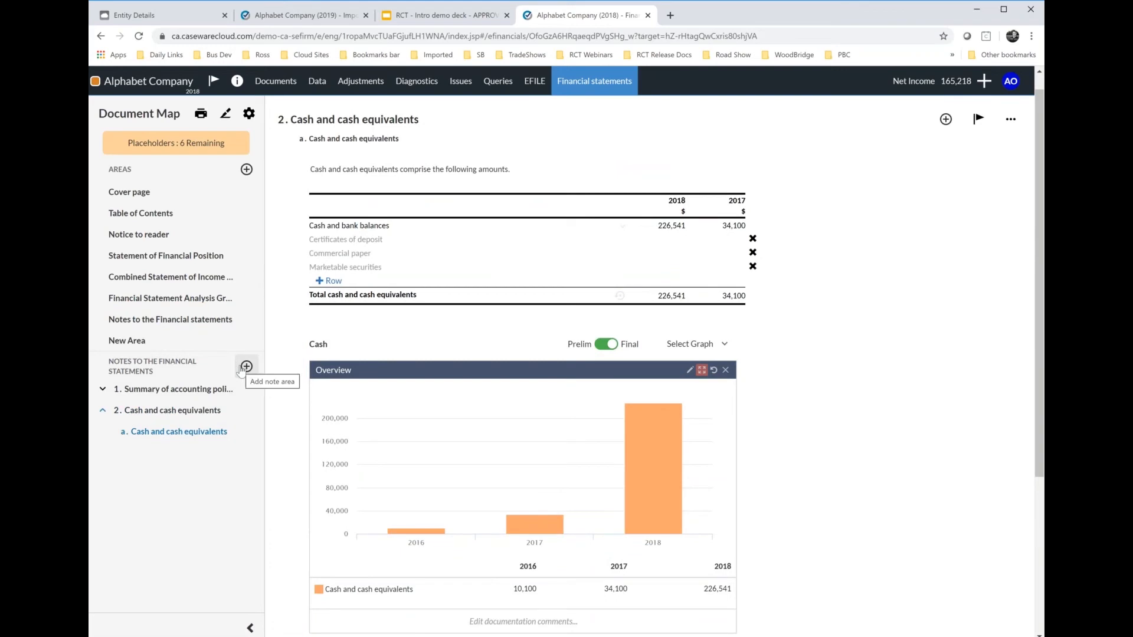
- Insert the Restricted cash note from the library's Cash and cash equivalents category and view it in the document
click(243, 369)
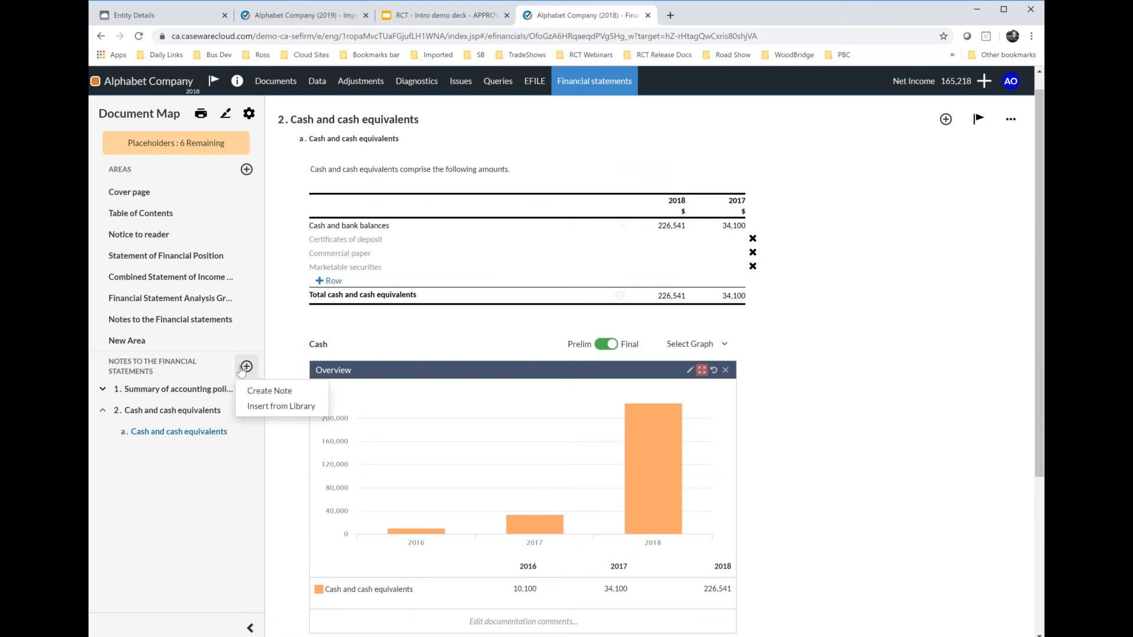
click(263, 407)
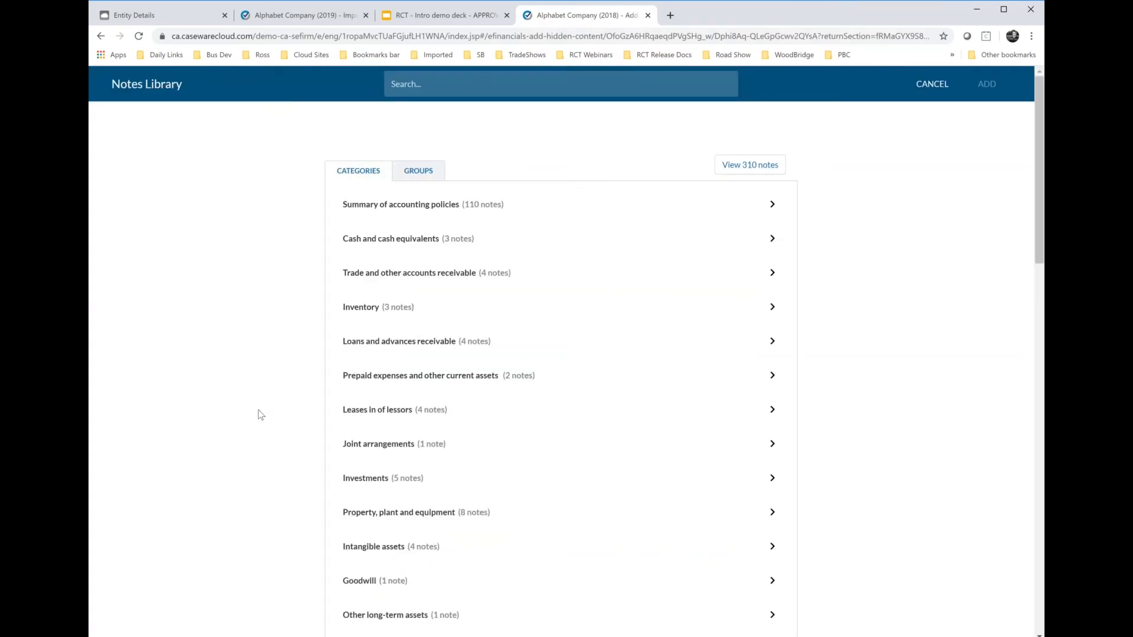
click(415, 175)
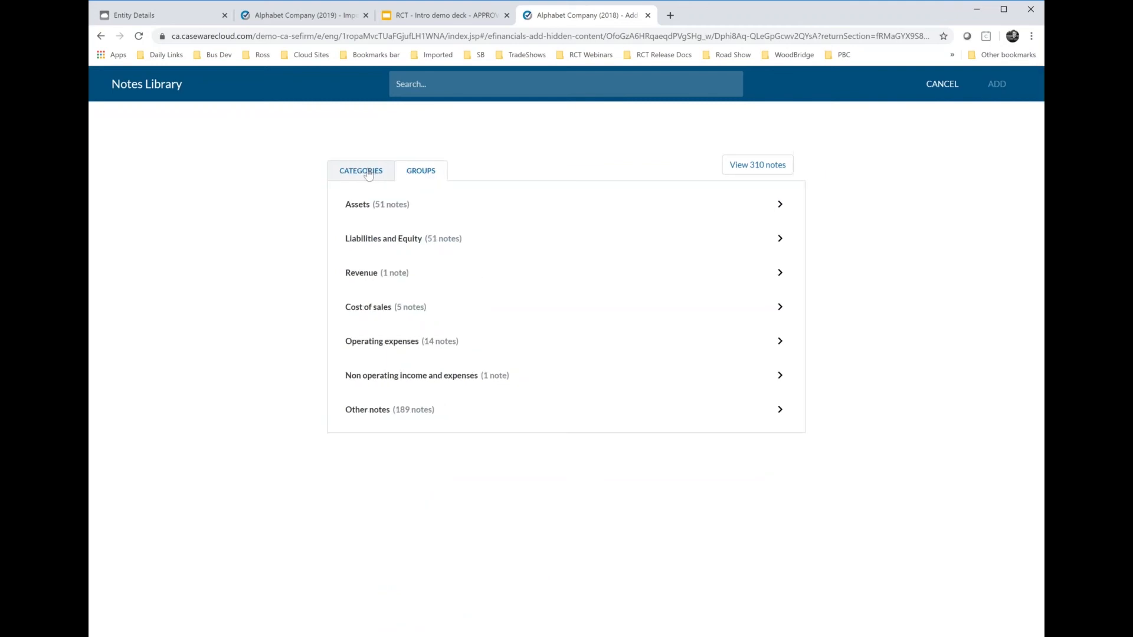
click(370, 175)
click(379, 236)
click(352, 206)
click(996, 84)
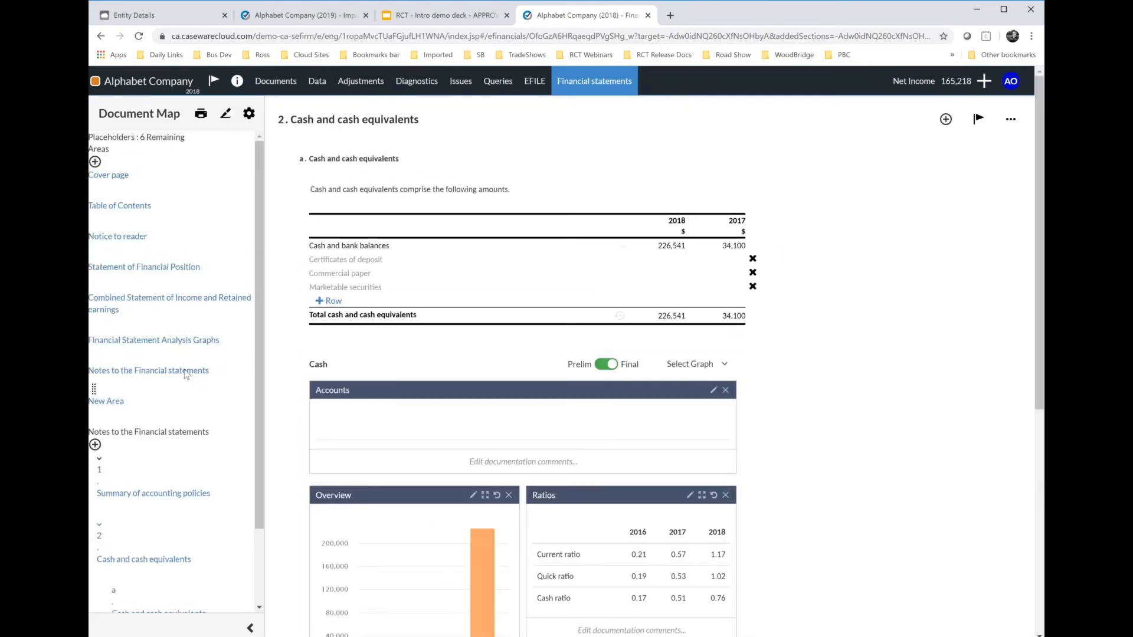
click(193, 458)
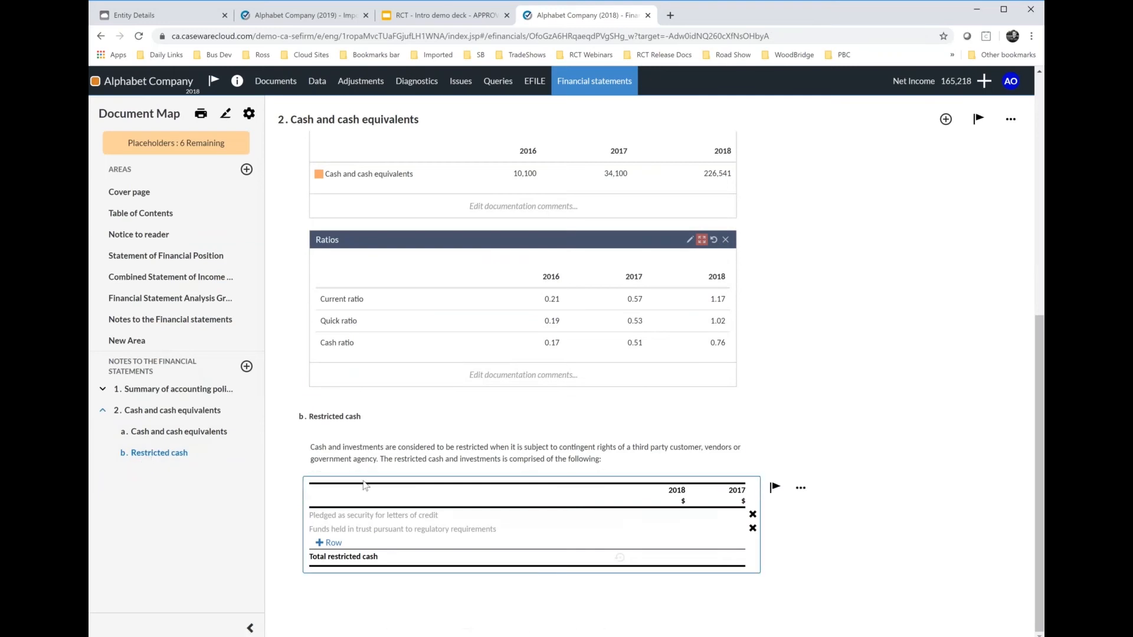
- Create a new custom note in the Notes to the Financial statements and title it PPE
click(246, 367)
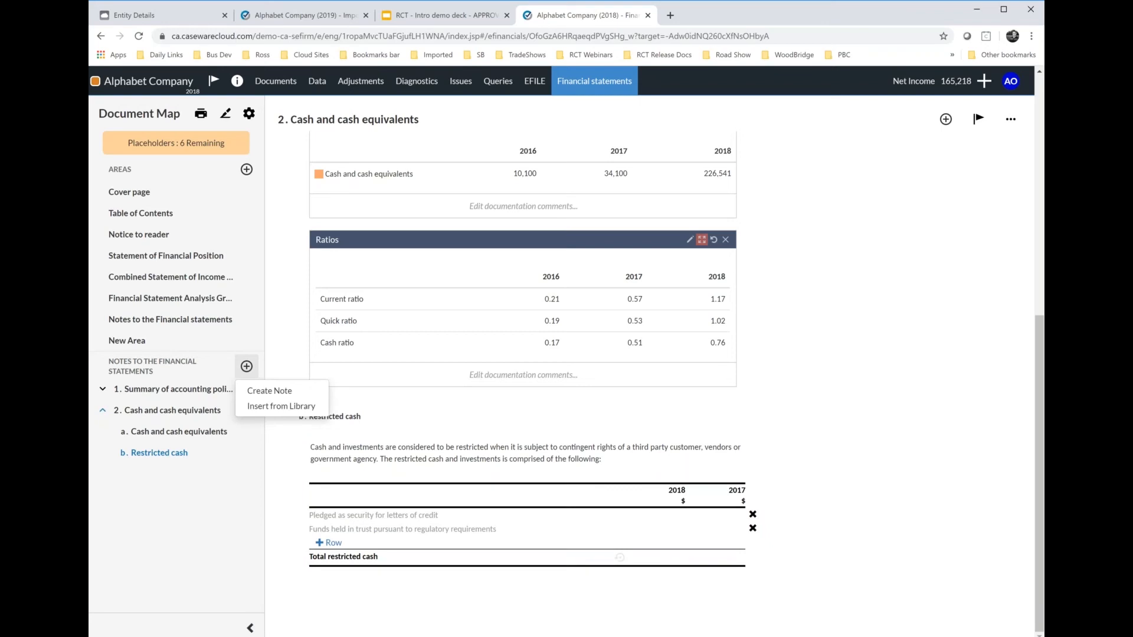
click(269, 391)
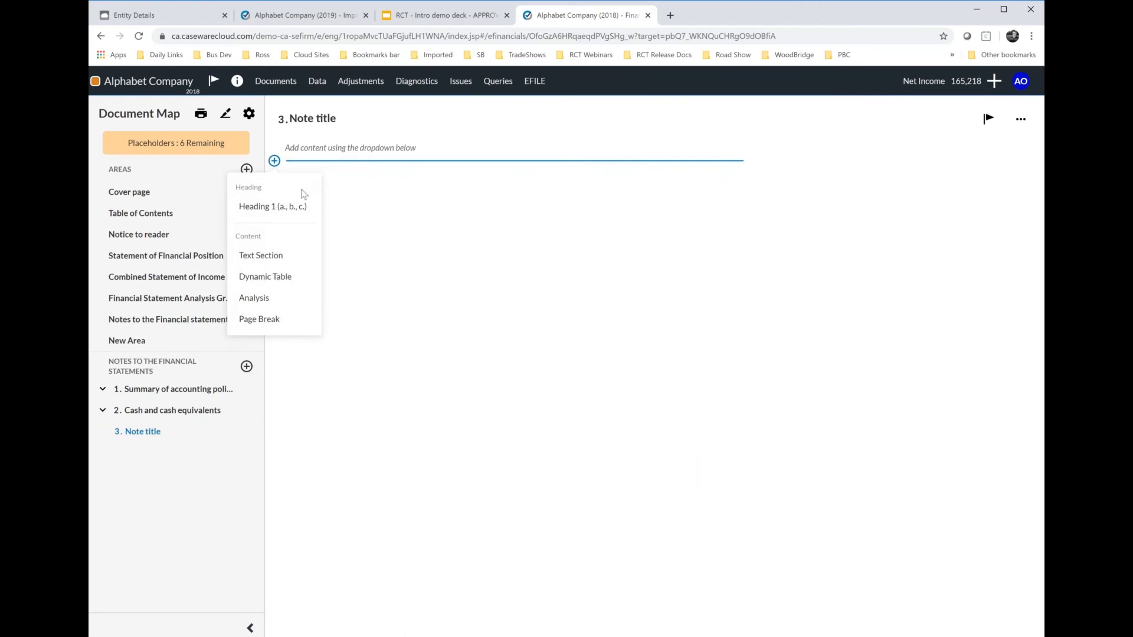
click(313, 119)
drag(354, 116, 201, 118)
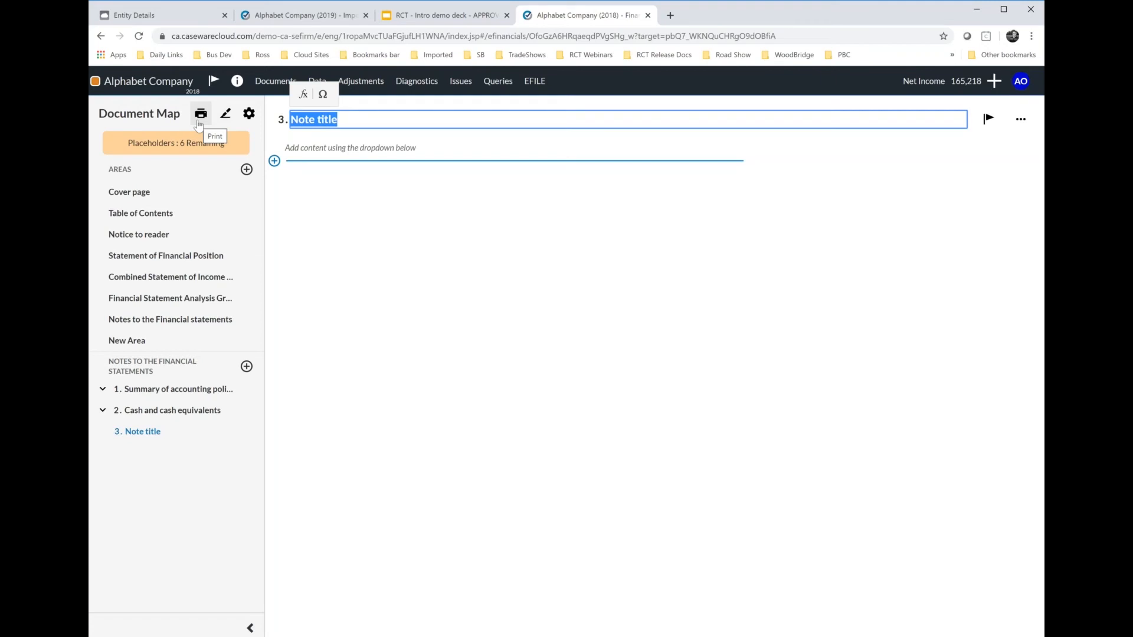
text(PPE)
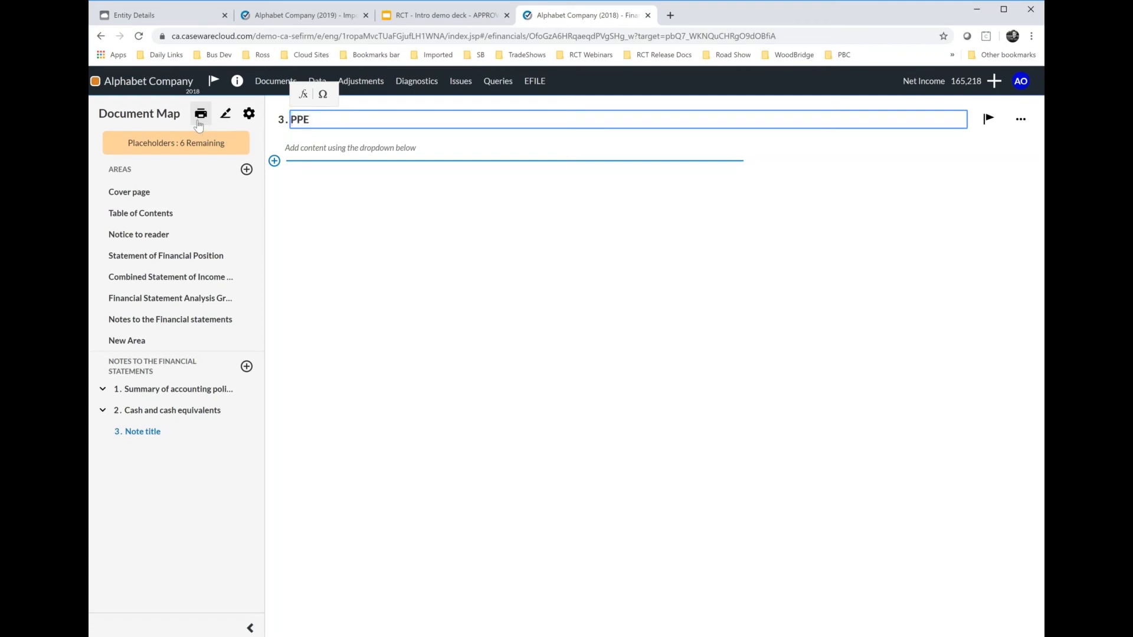
- Add a Heading 1 sub-note named Detailed to the PPE note
click(275, 160)
click(279, 206)
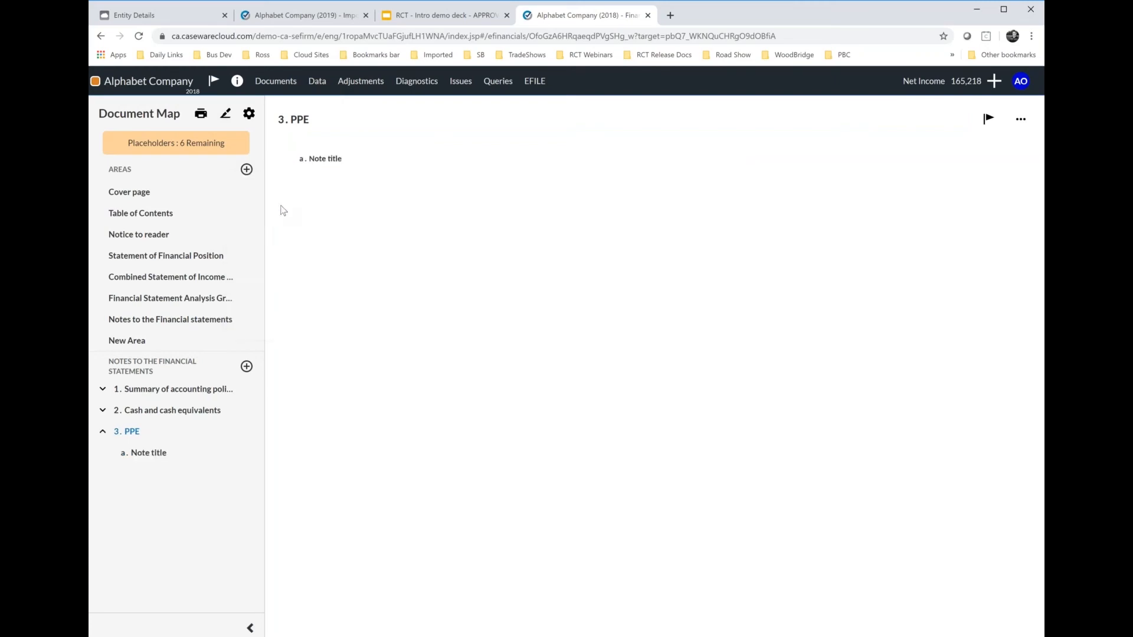
text(Detailed)
click(286, 185)
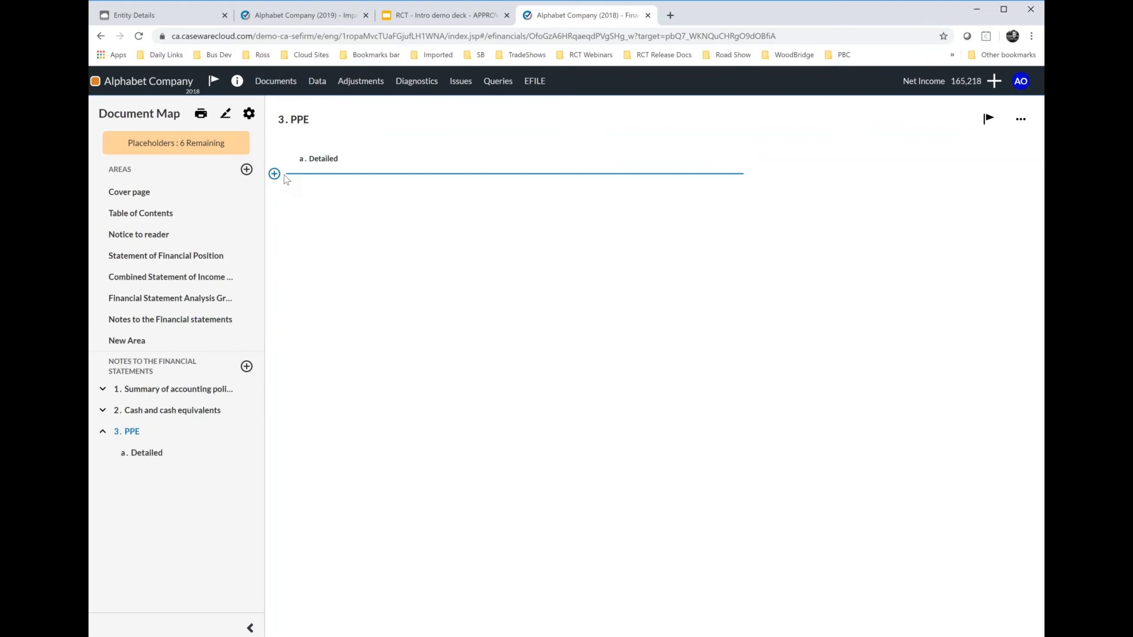
- Under Detailed, add a text section reading "For the period [Year start date] to [Year end date]" with both dates inserted as data links
click(275, 174)
click(262, 290)
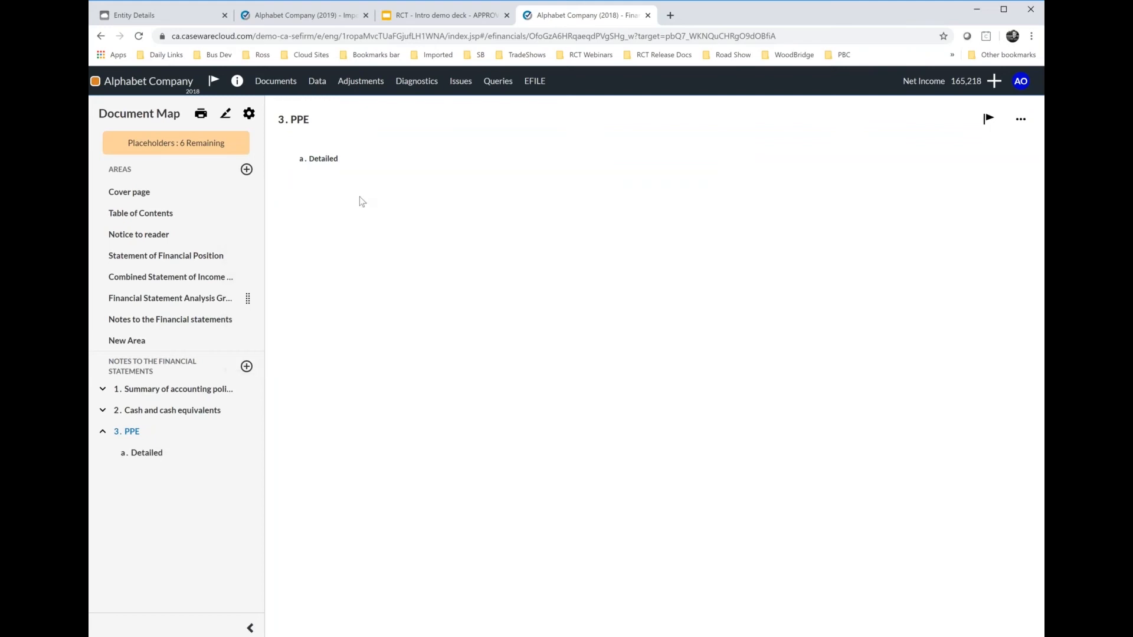
click(359, 193)
text(For the period)
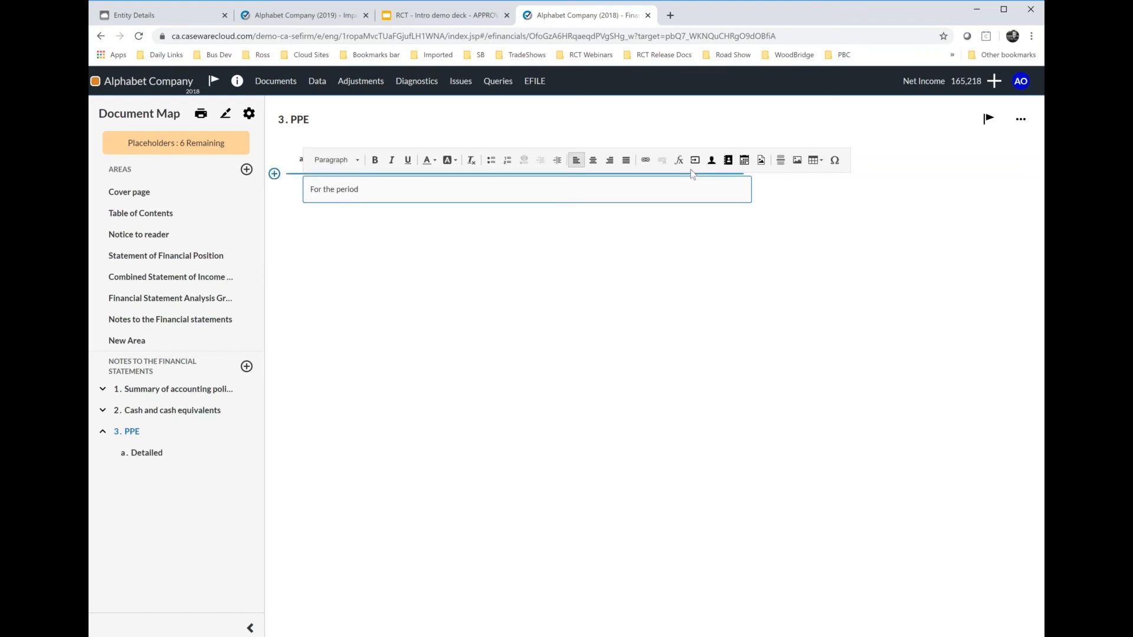
click(681, 162)
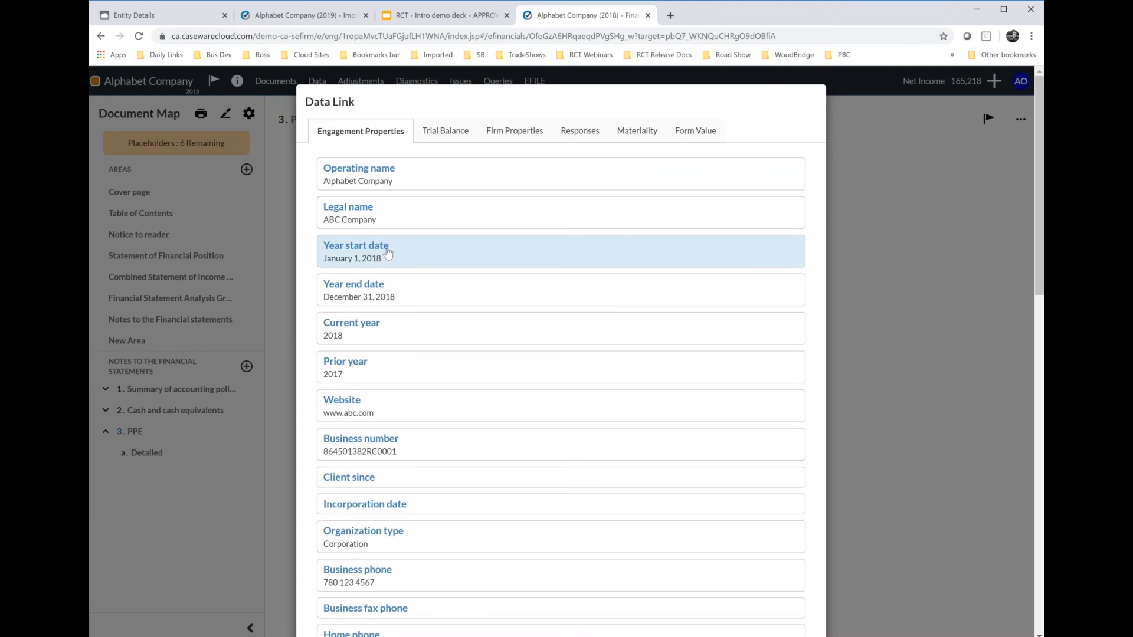
click(375, 261)
text(t0)
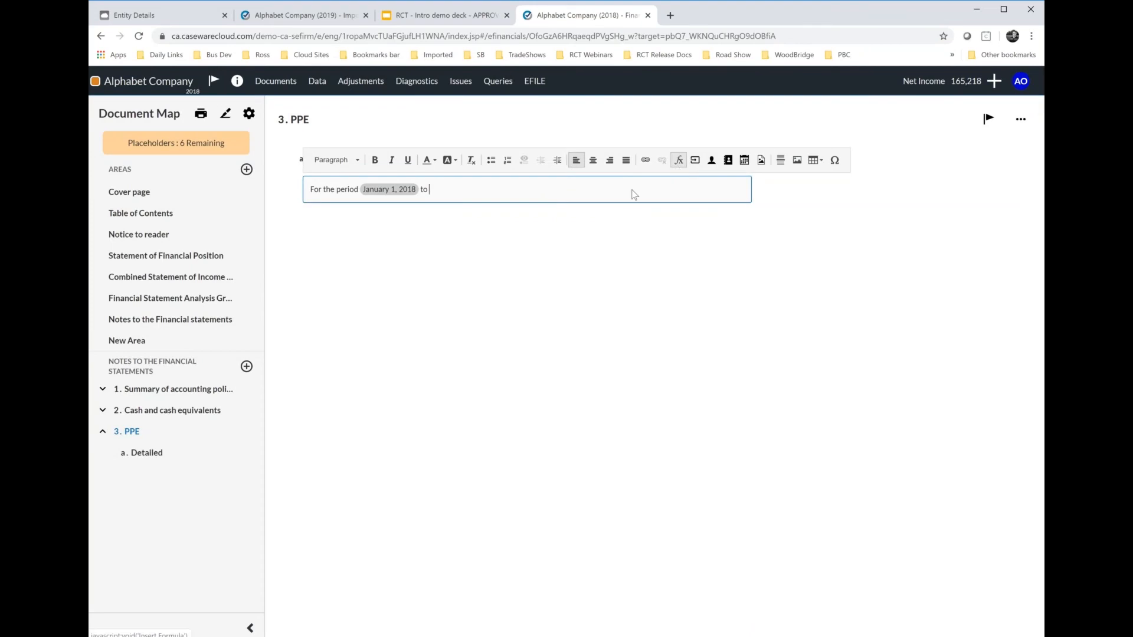
click(678, 162)
click(389, 296)
click(296, 216)
- Insert a dynamic table below the period text and open it for editing
click(292, 204)
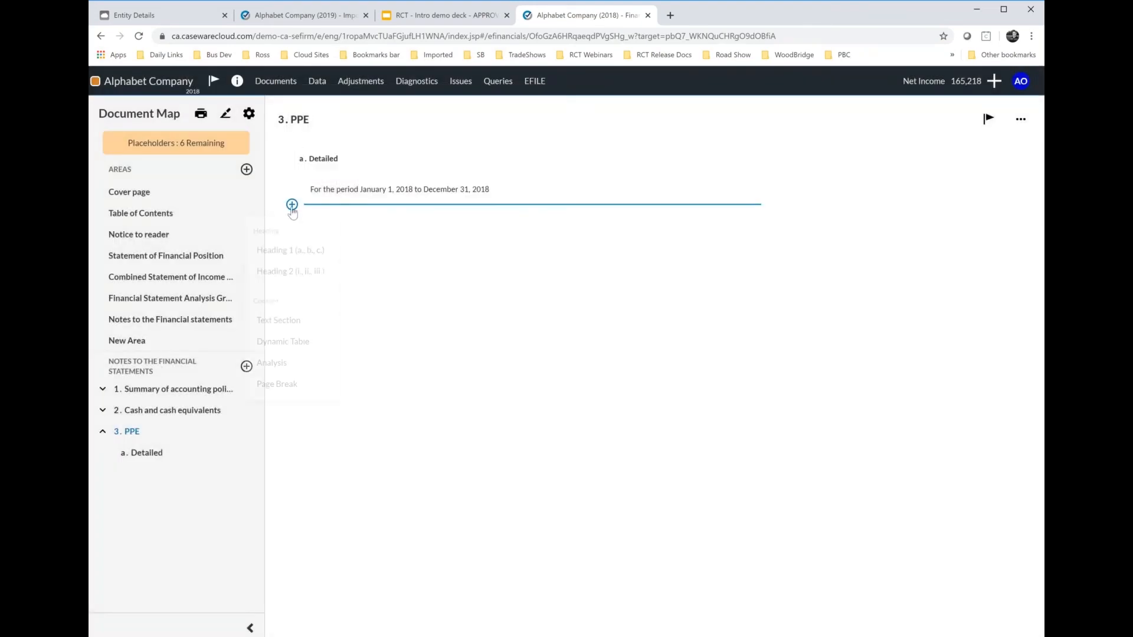
click(279, 320)
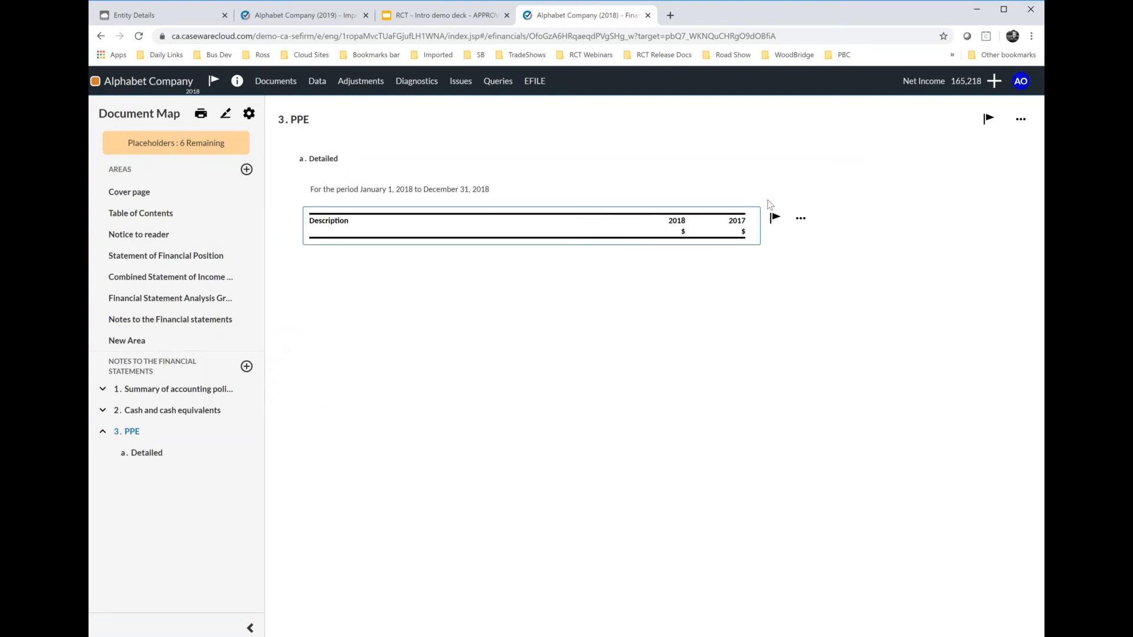
click(801, 220)
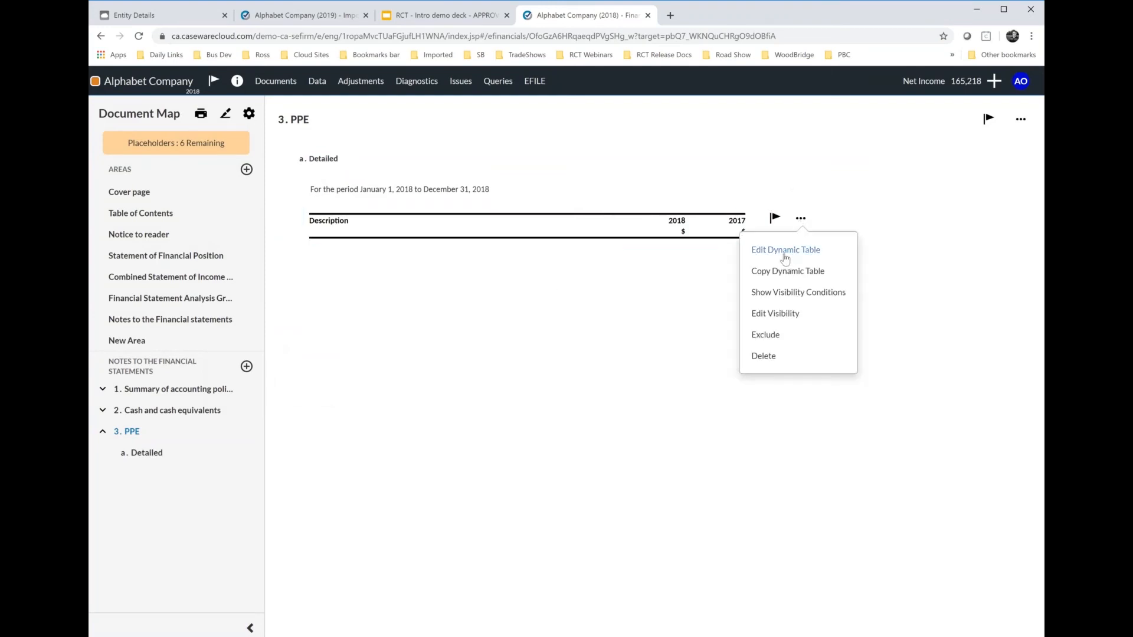
click(786, 251)
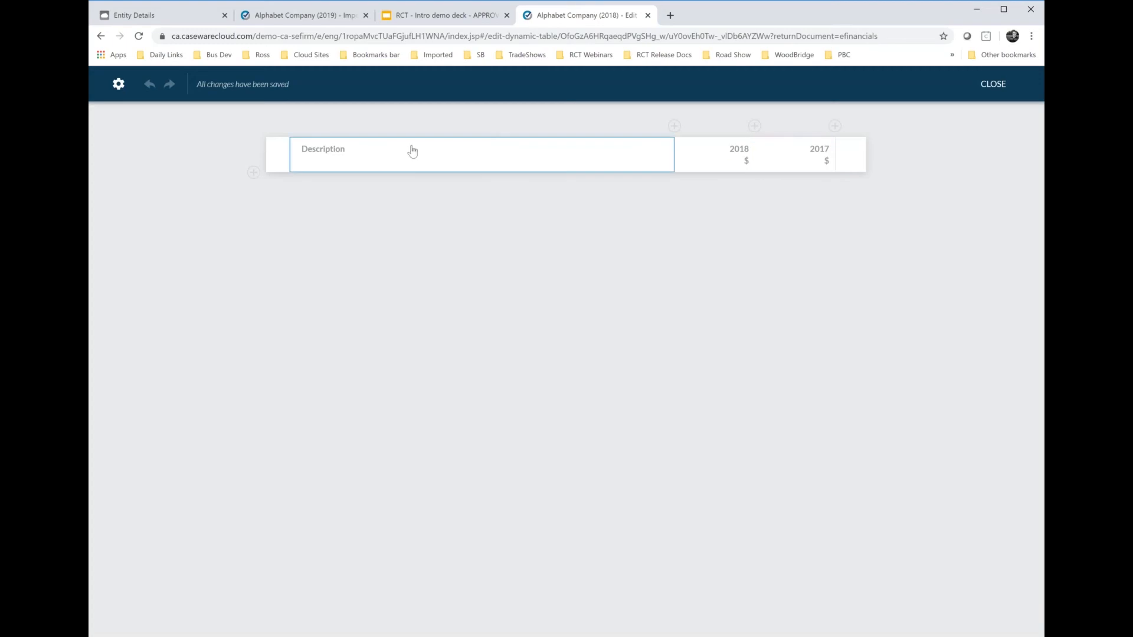
- Add a trial balance data row for Property, plant and equipment and expand it into its cost and accumulated amortization lines
click(254, 172)
click(263, 190)
text(preo)
key(BackSpace)
key(BackSpace)
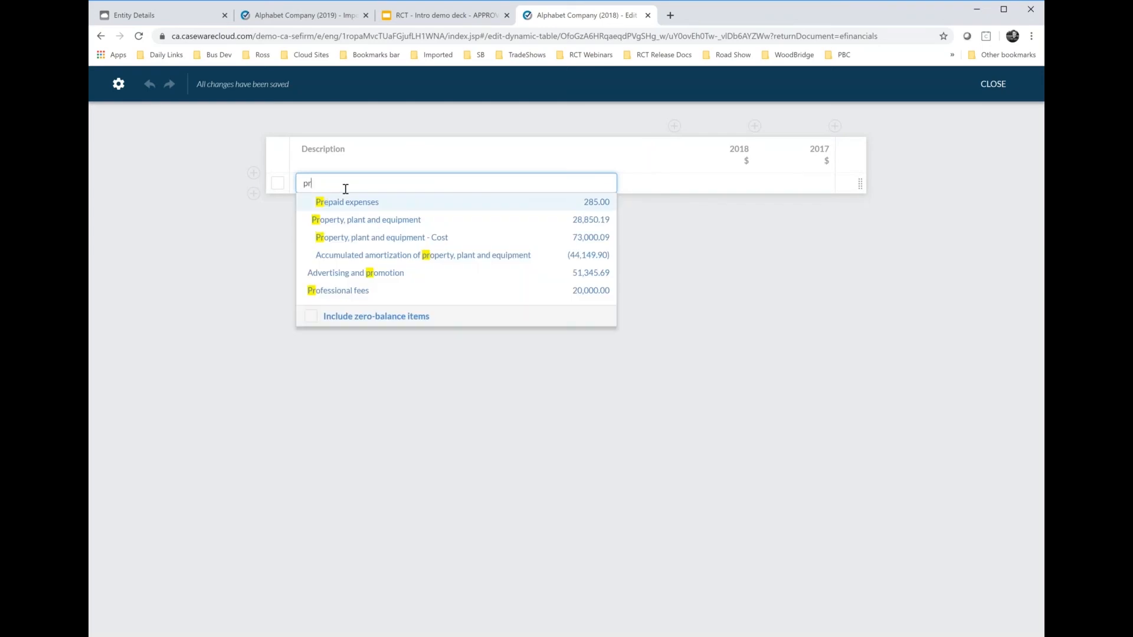
click(357, 222)
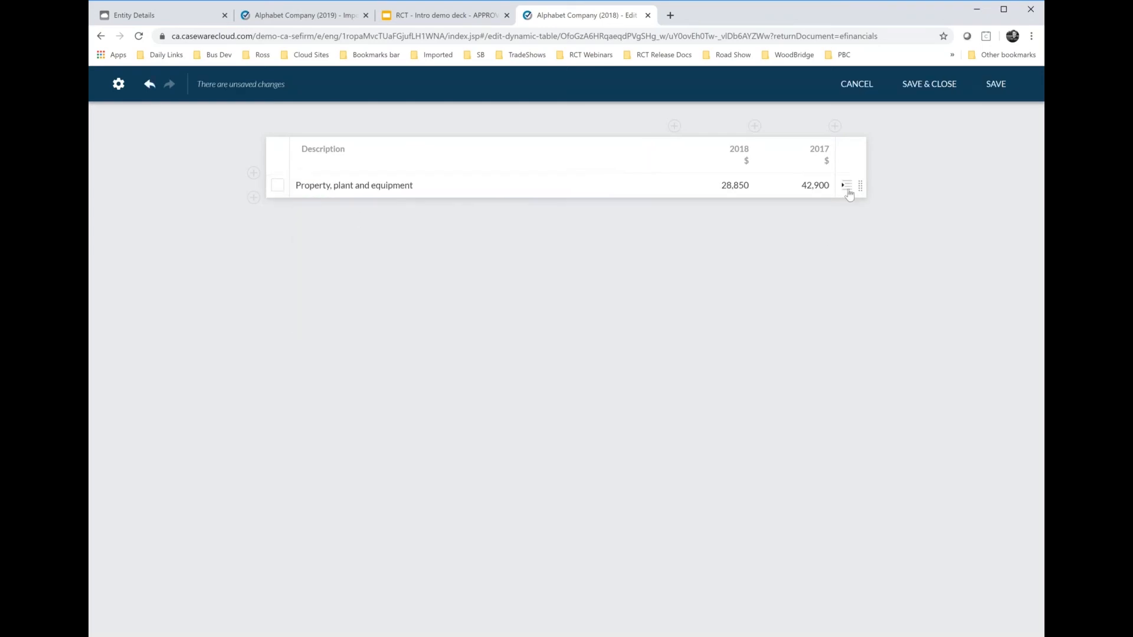
click(847, 186)
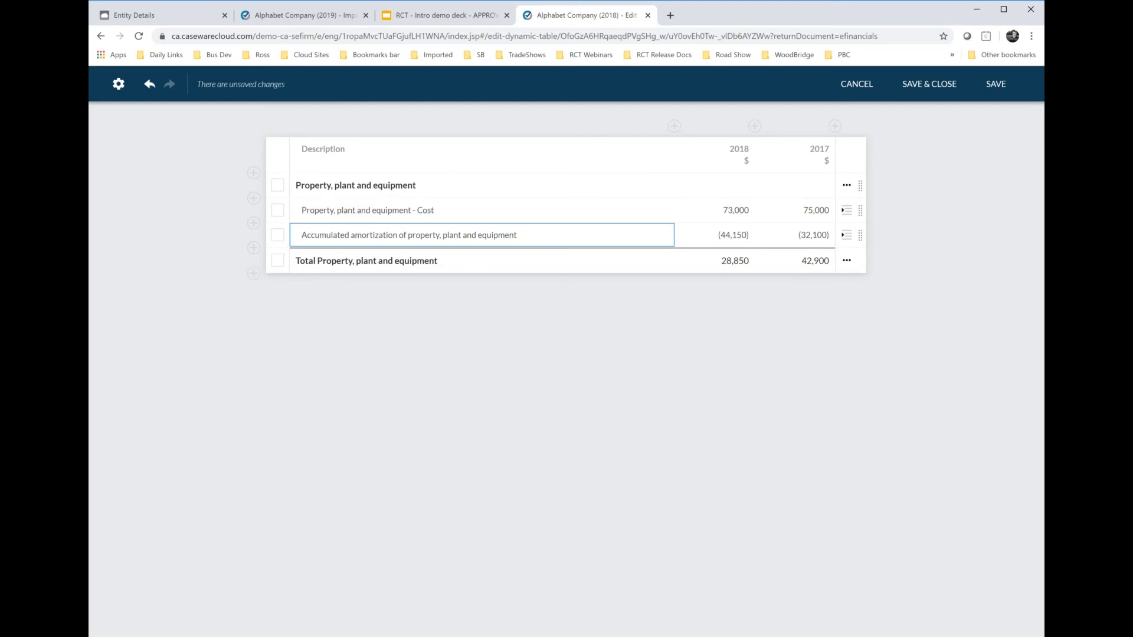
- Add a commentary row and a page break below the Total Property, plant and equipment row, and save and close the table
click(254, 273)
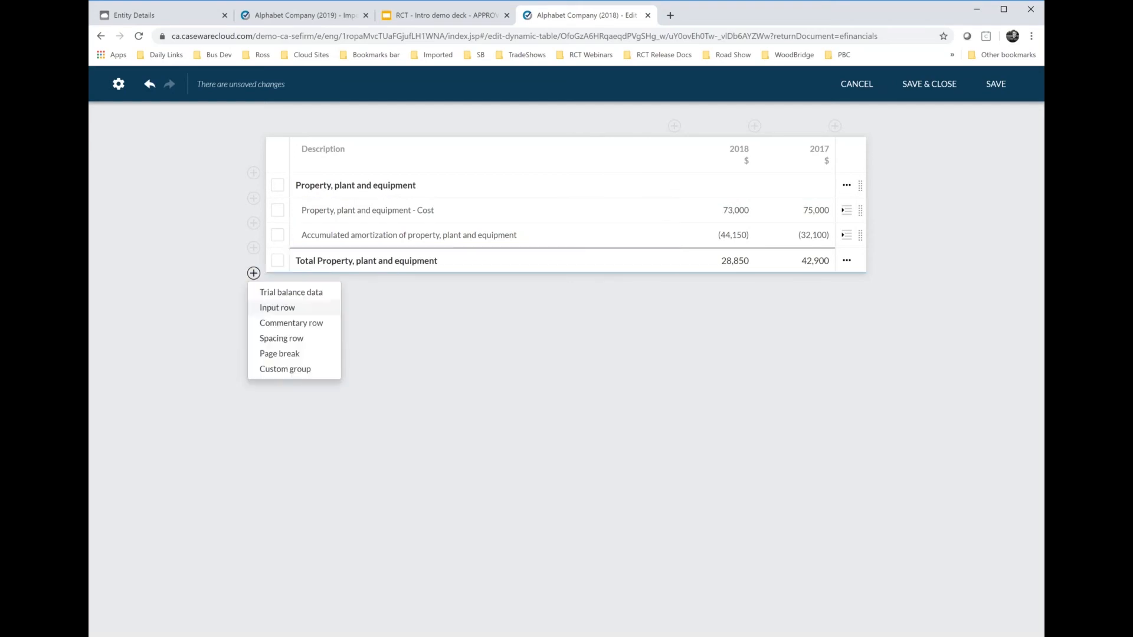
click(280, 324)
click(305, 290)
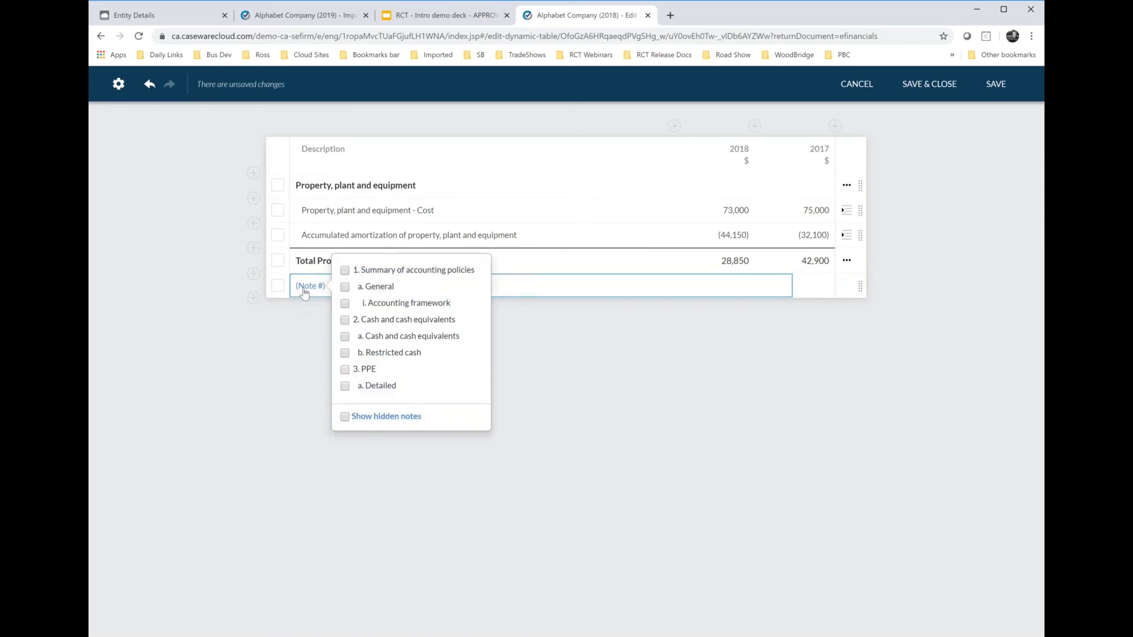
click(254, 298)
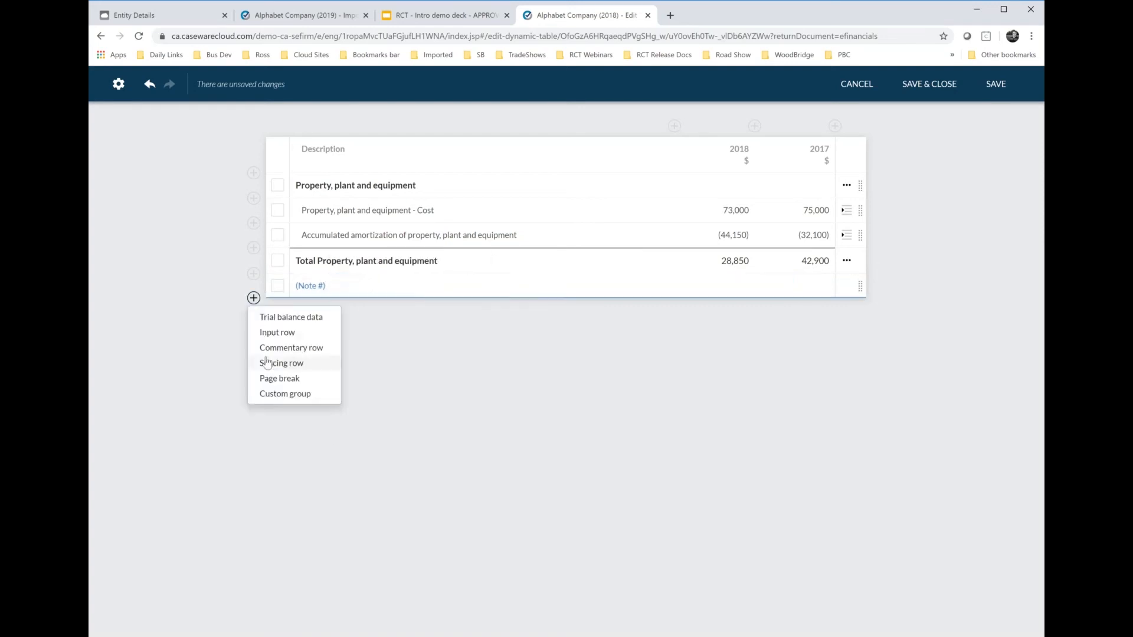
click(280, 378)
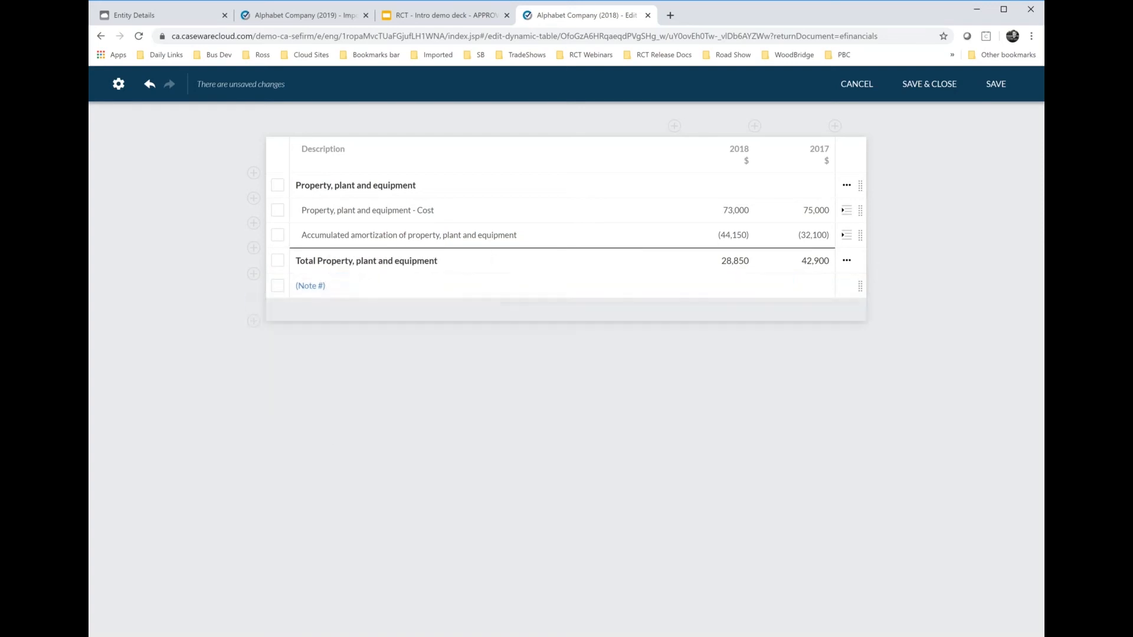
click(996, 88)
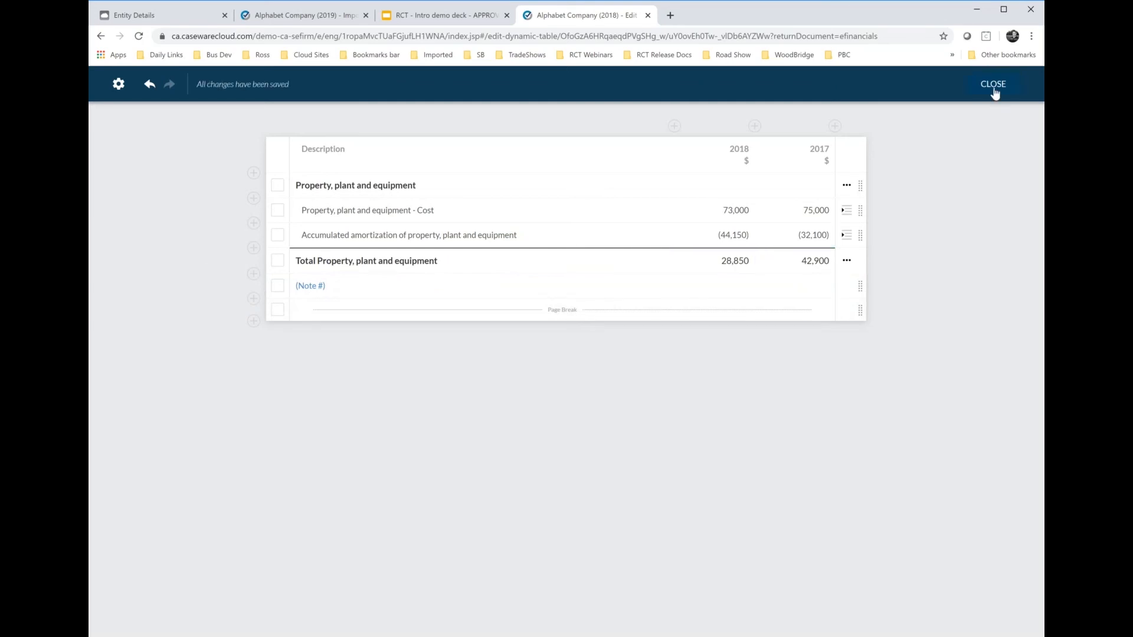
click(990, 95)
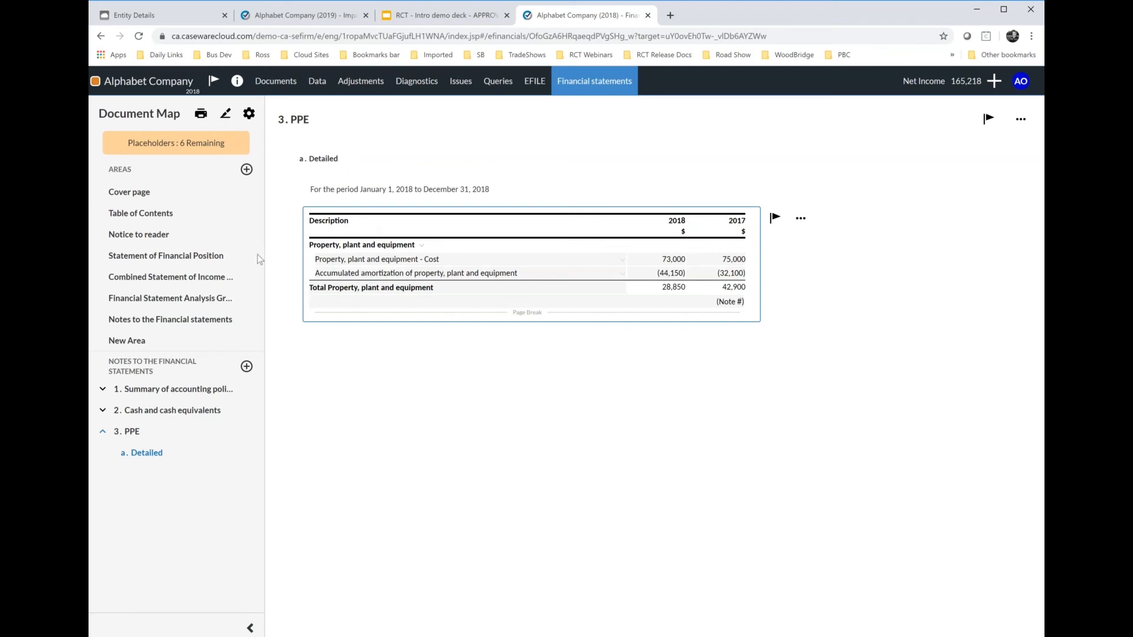
- Open the Statement of Financial Position's dynamic table for editing, examine its rows, and close the table editor
click(157, 264)
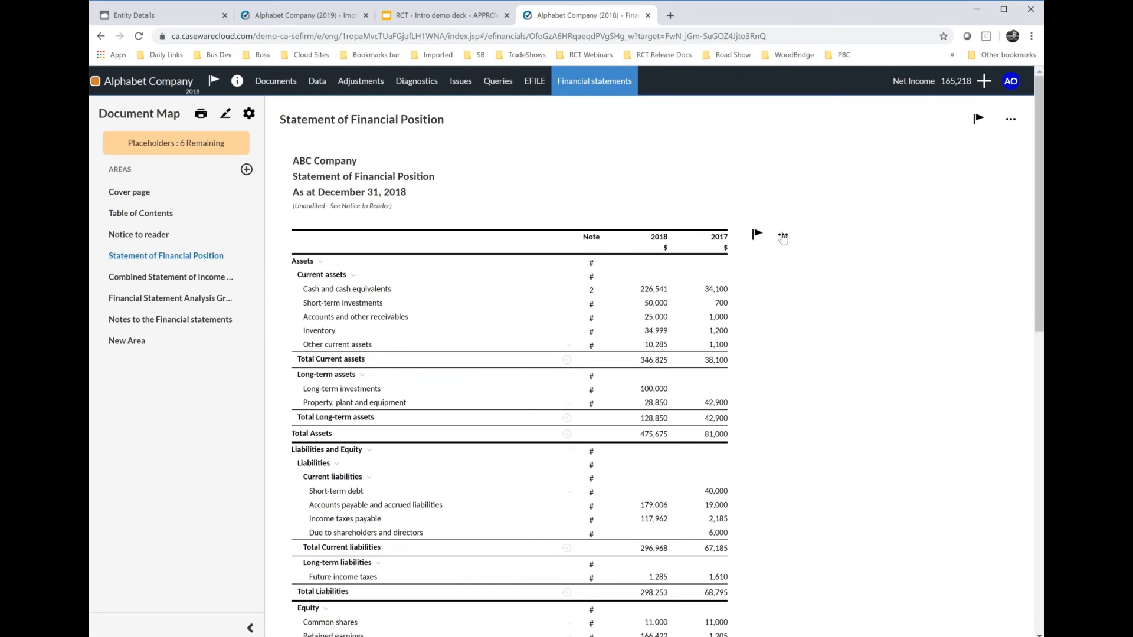
click(783, 237)
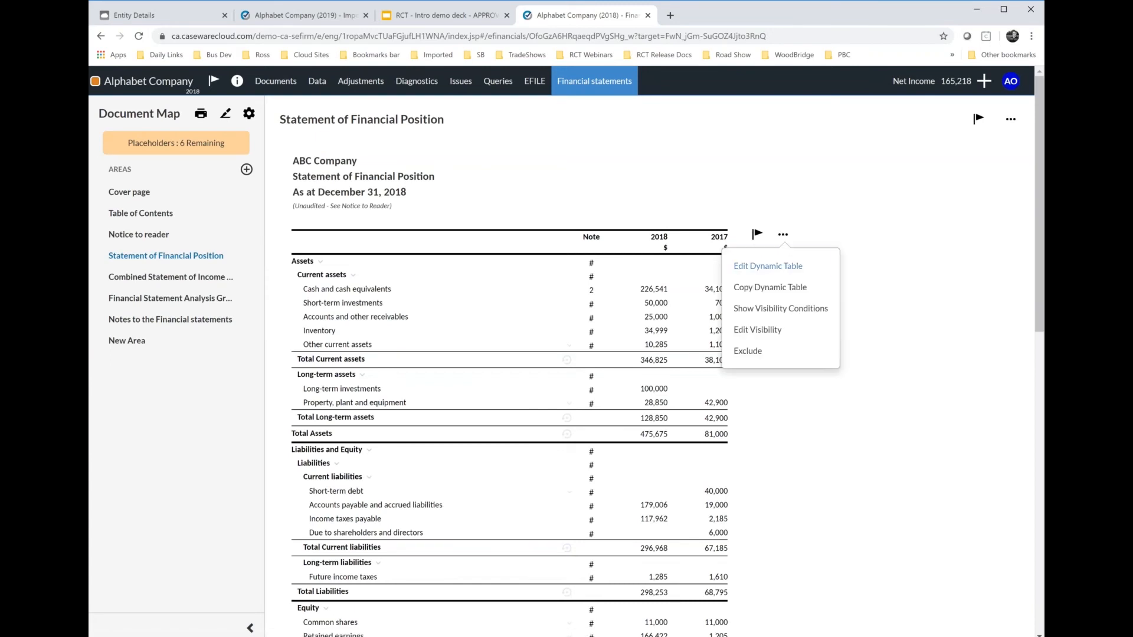
click(767, 266)
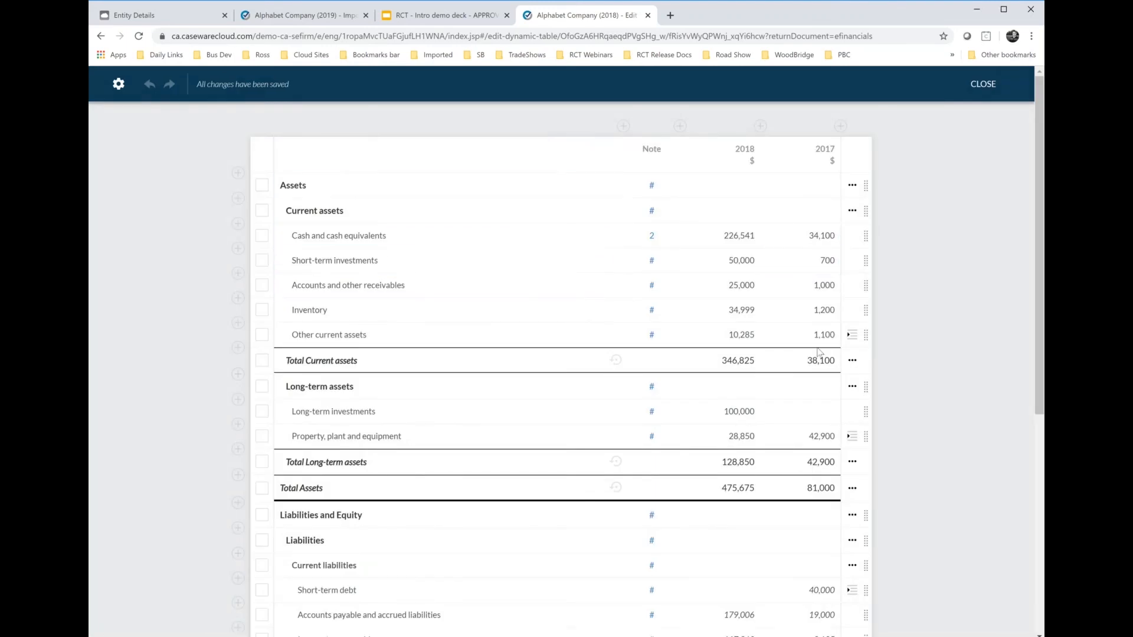
mouse_move(865, 236)
mouse_down()
mouse_move(855, 174)
mouse_move(867, 242)
mouse_up()
click(983, 83)
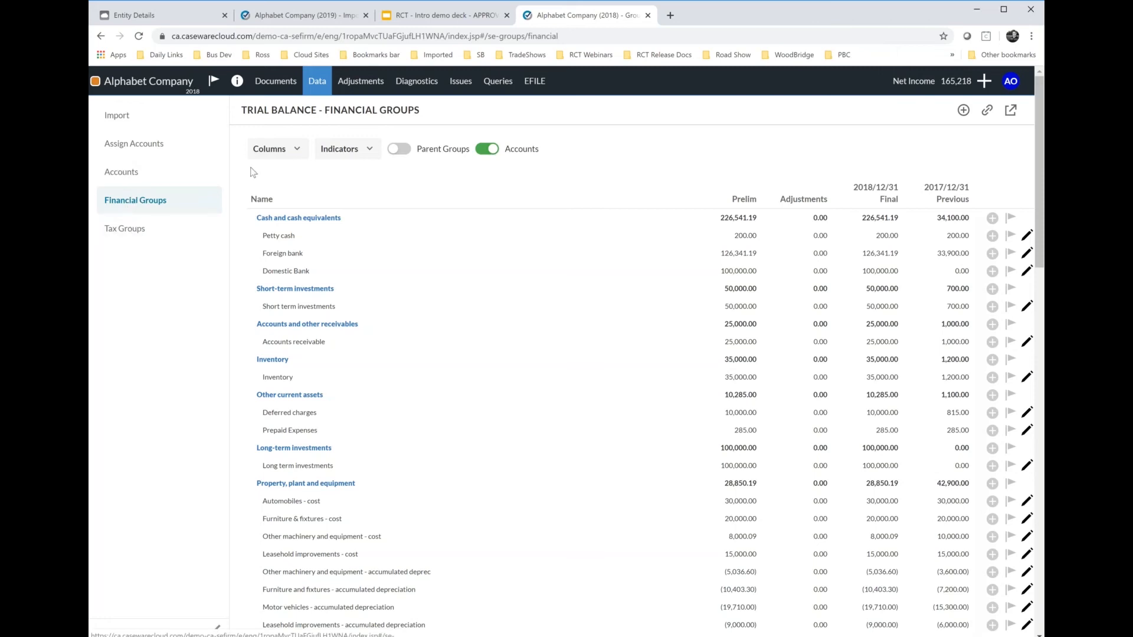
- Examine the available column and indicator options for the trial balance's financial groups
click(288, 150)
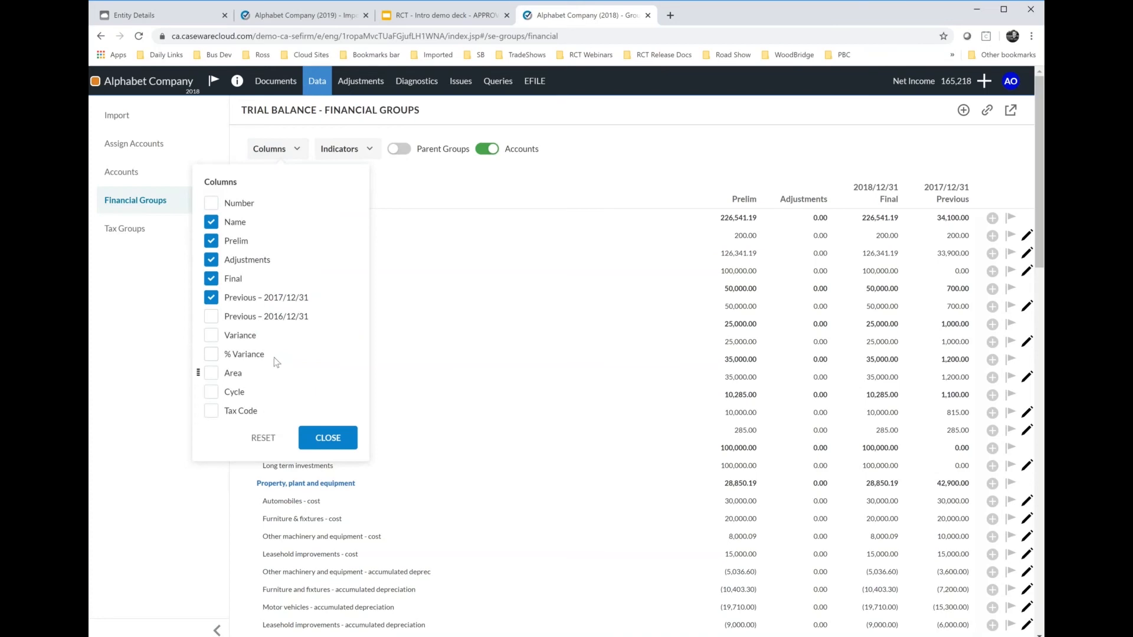
click(367, 163)
click(370, 149)
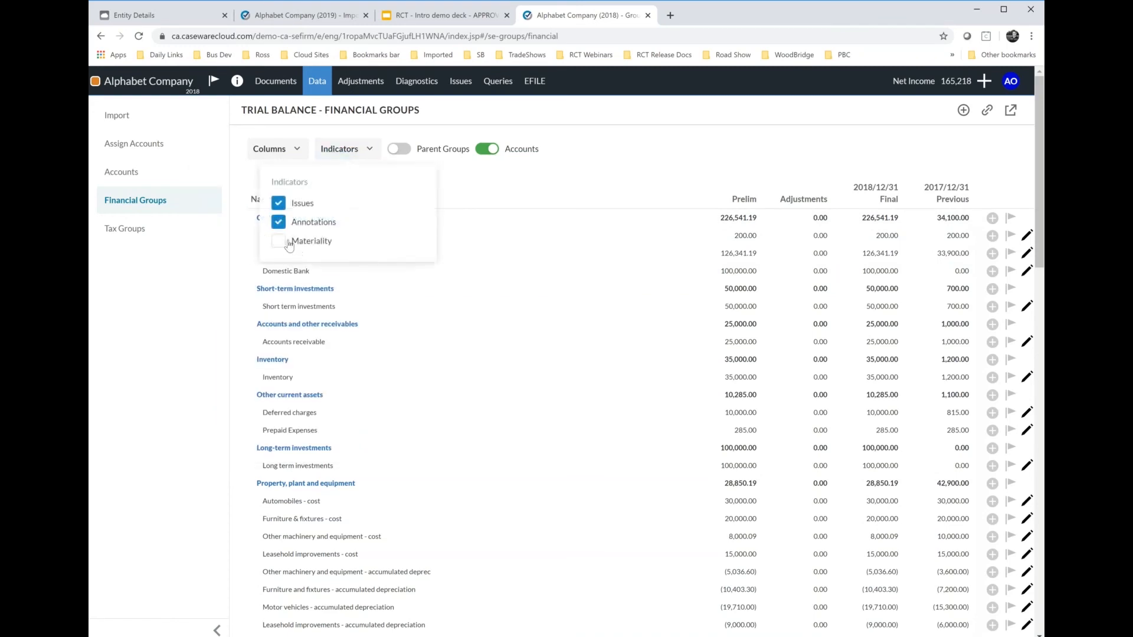
click(494, 185)
click(367, 149)
click(294, 150)
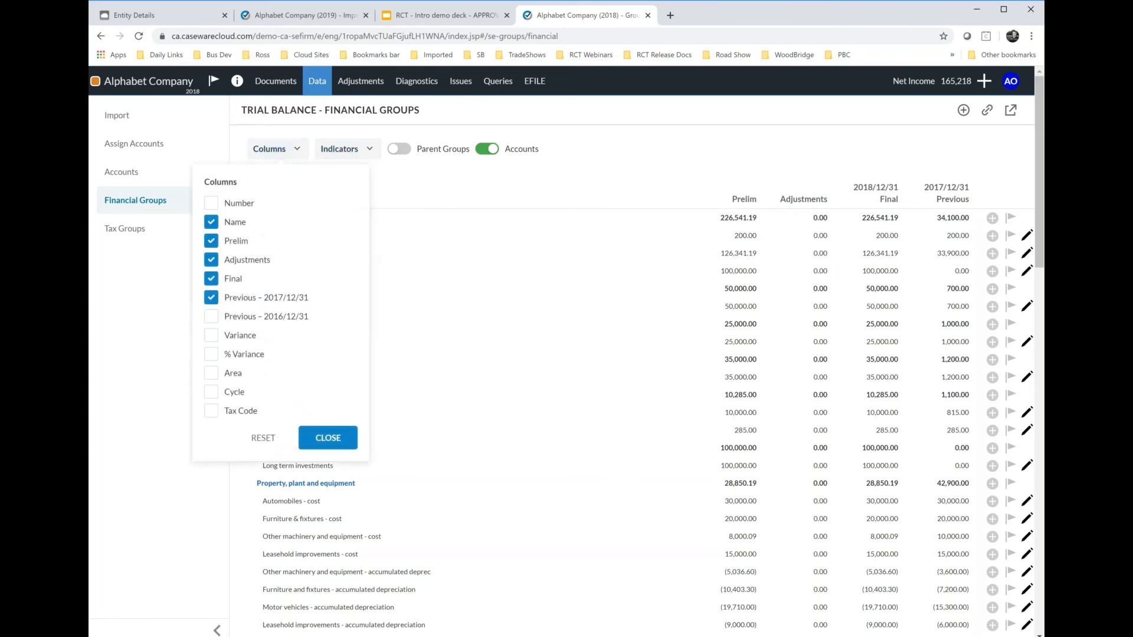
- Open the trial balance accounts, filter them to the Cash area, clear that filter, and examine the other filter options
click(122, 172)
click(408, 149)
double_click(305, 235)
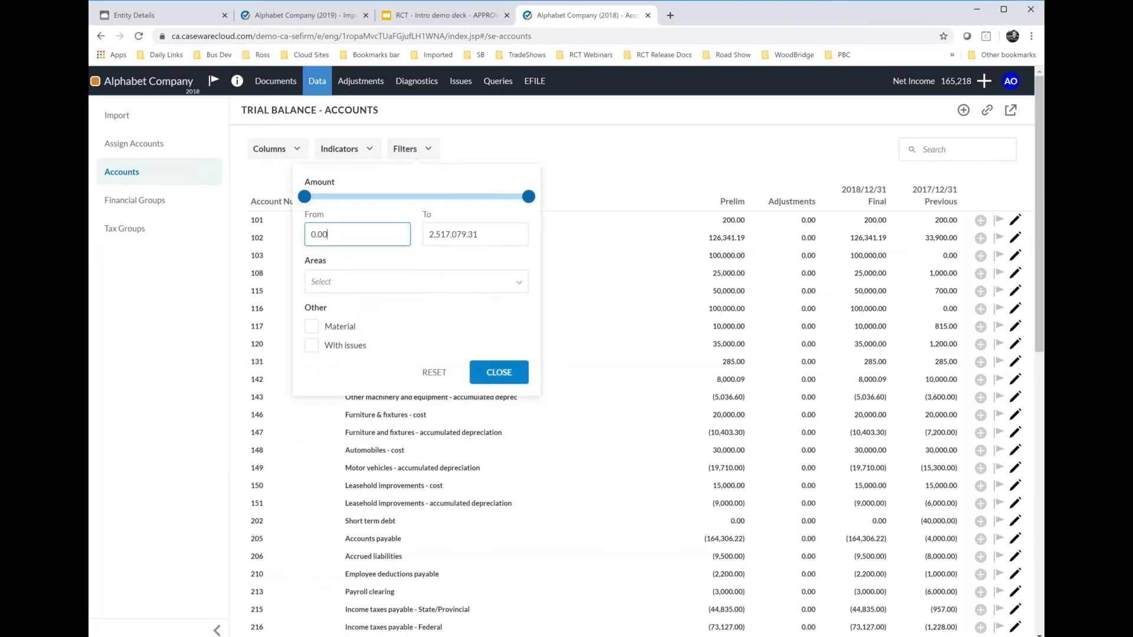
click(361, 286)
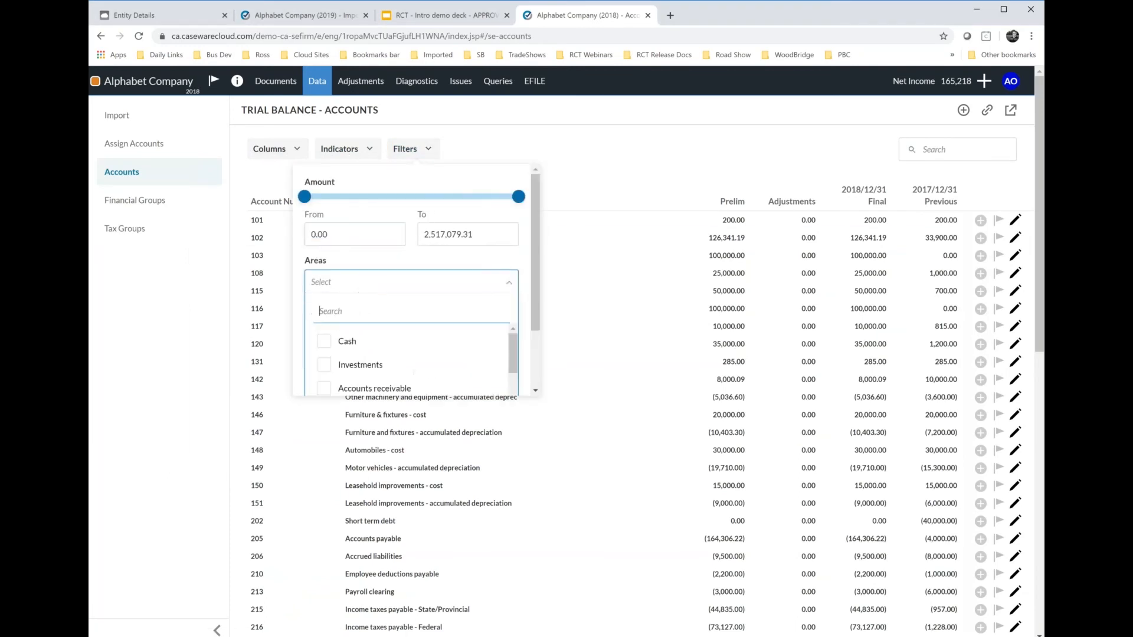
click(324, 343)
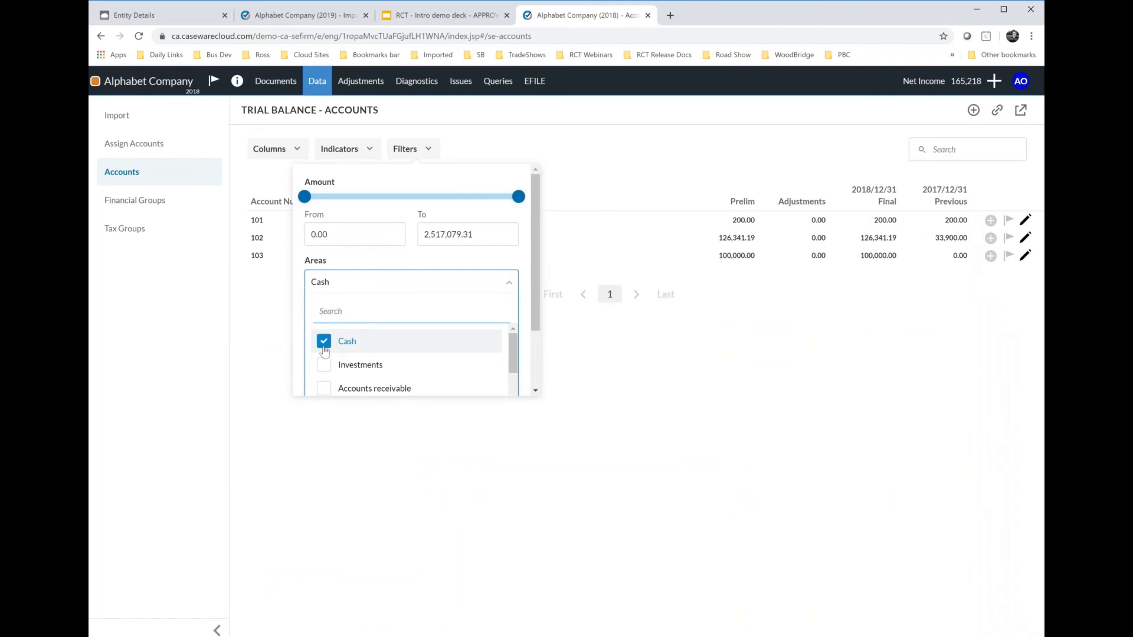
click(363, 298)
click(366, 263)
scroll(366, 263, down, 5)
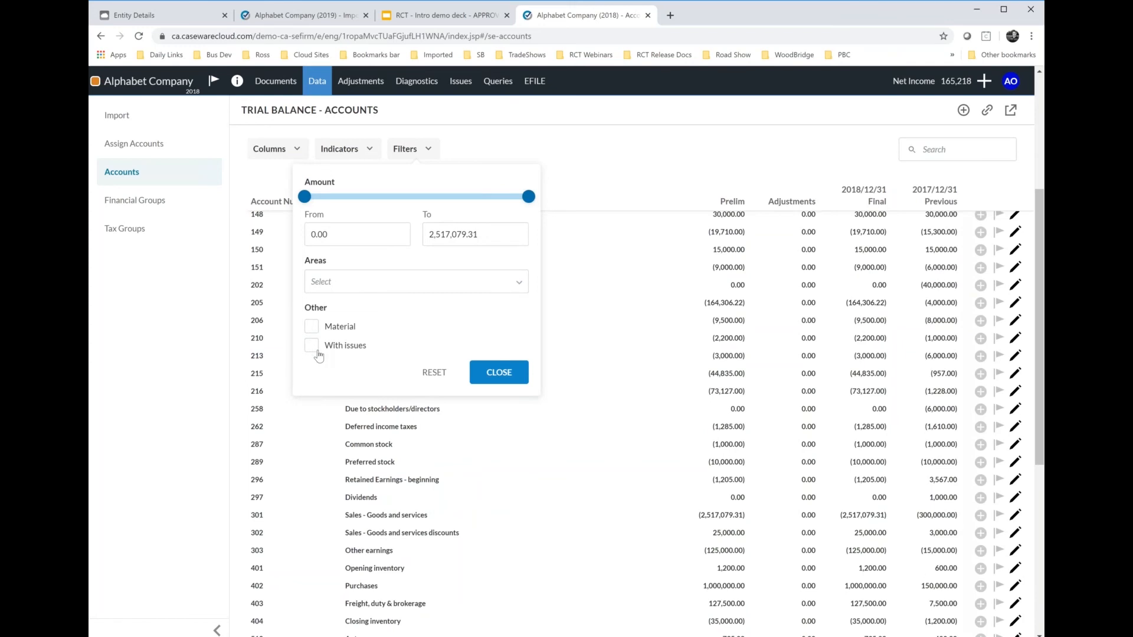
scroll(703, 413, up, 5)
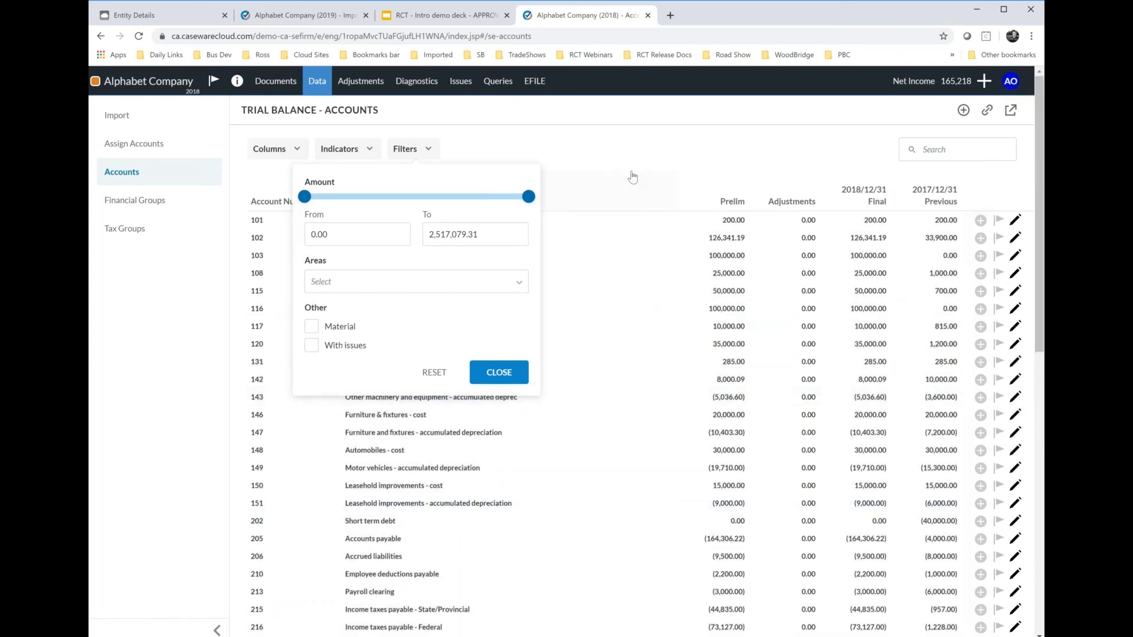
click(649, 189)
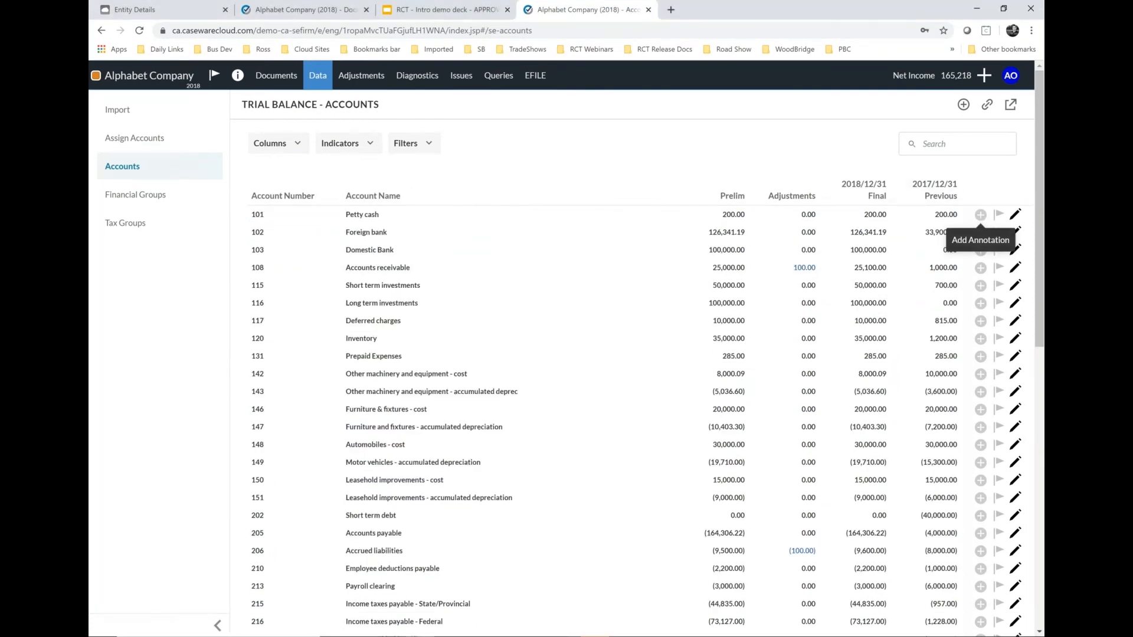
- Annotate the Petty cash account with the suggested "Agrees to S100 - Balance sheet" and create a To do issue on it reading "Needs a rec"
click(981, 214)
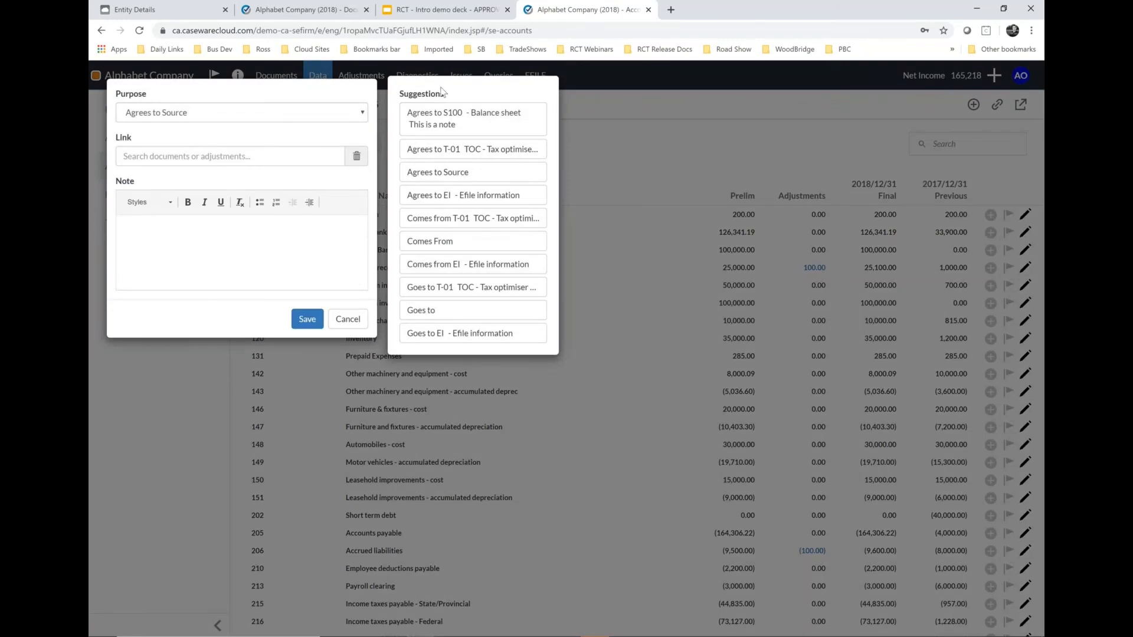
click(447, 122)
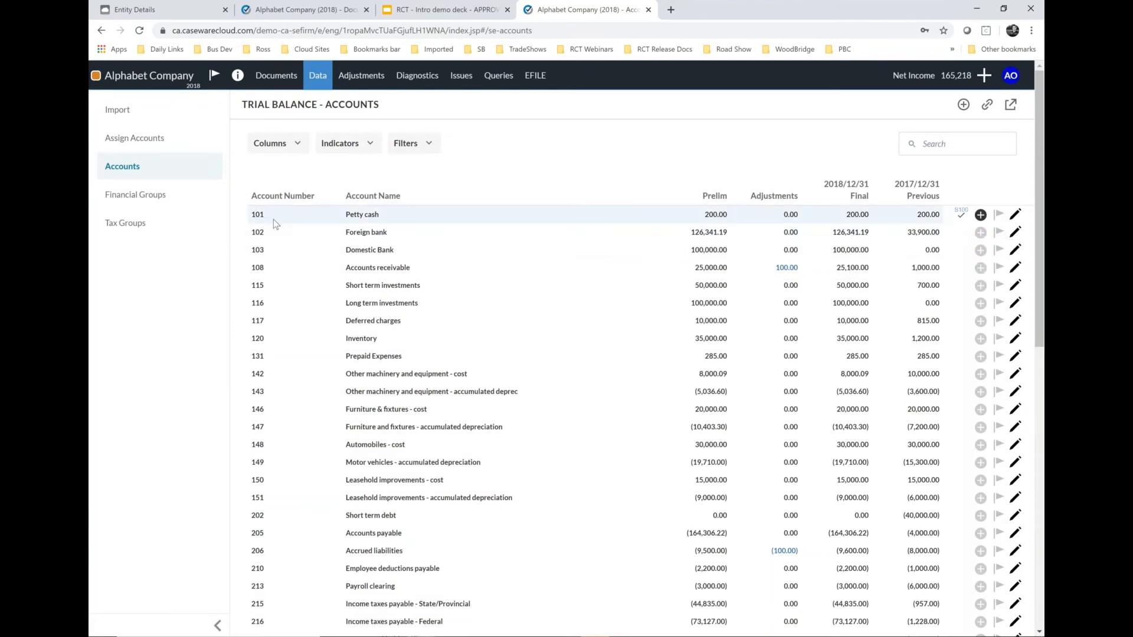
click(998, 220)
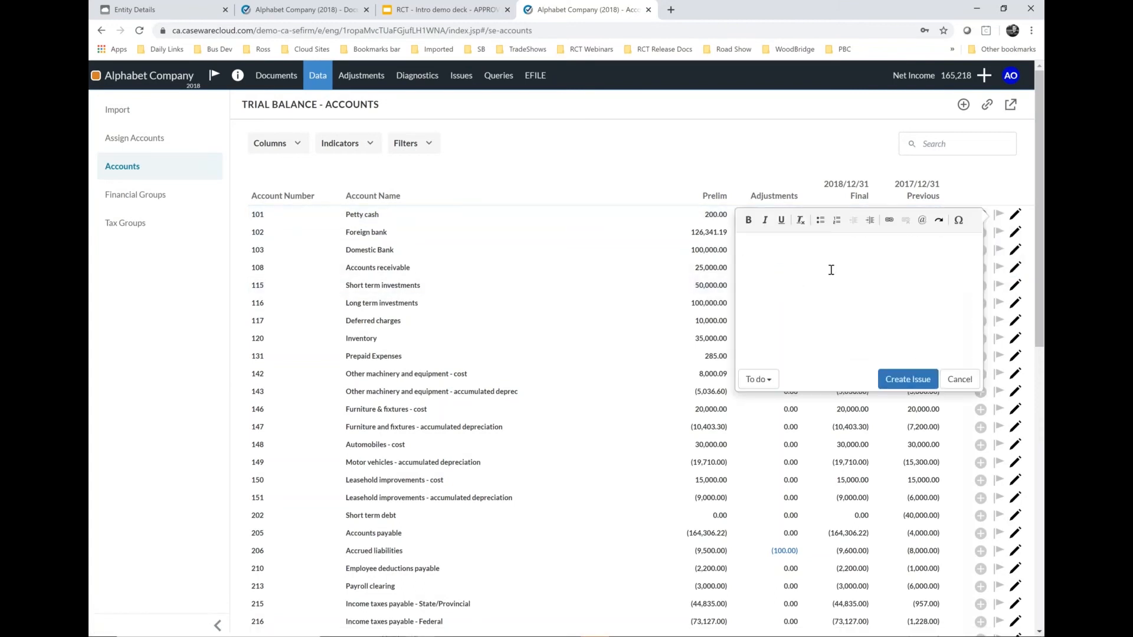
text(Needs a rec)
click(770, 380)
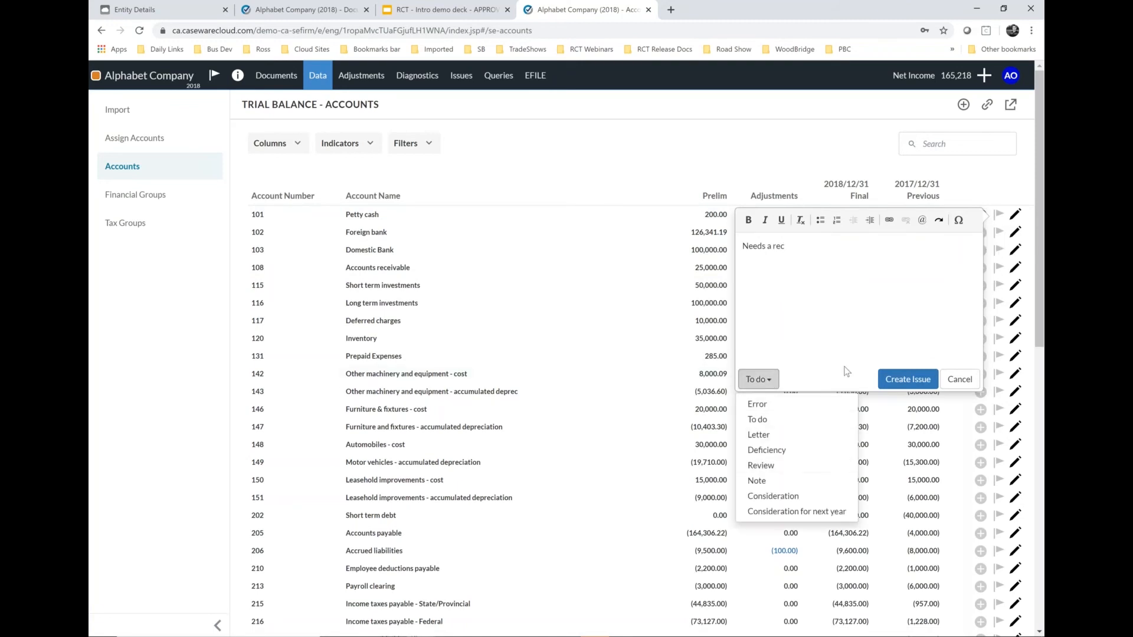
click(916, 383)
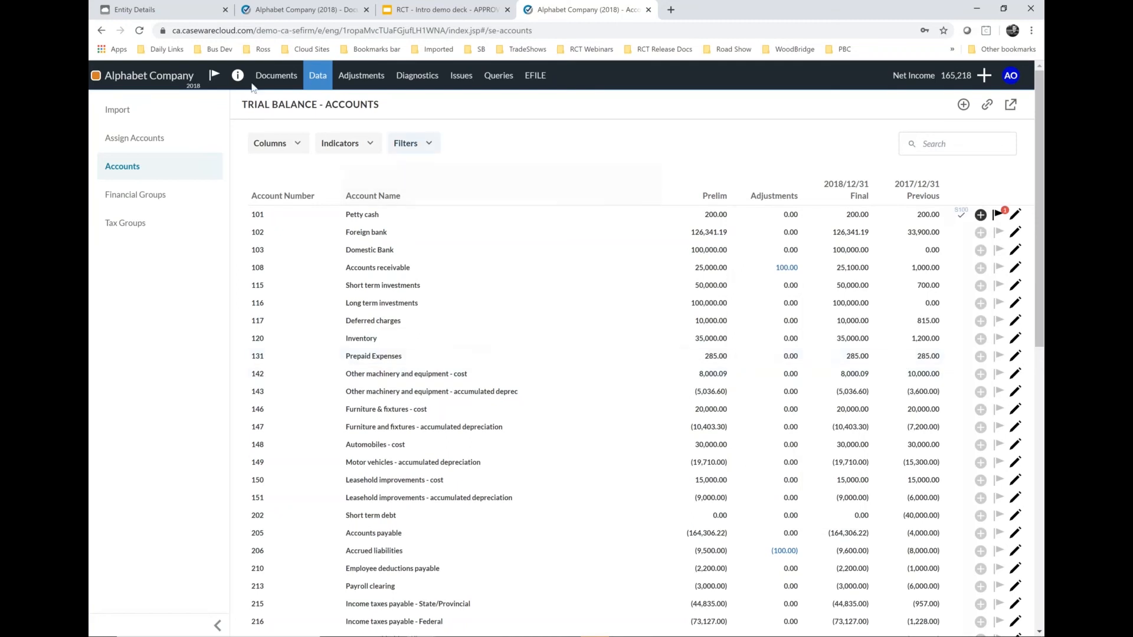
- Create an engagement-level issue of type Deficiency reading "Issue 2"
click(213, 81)
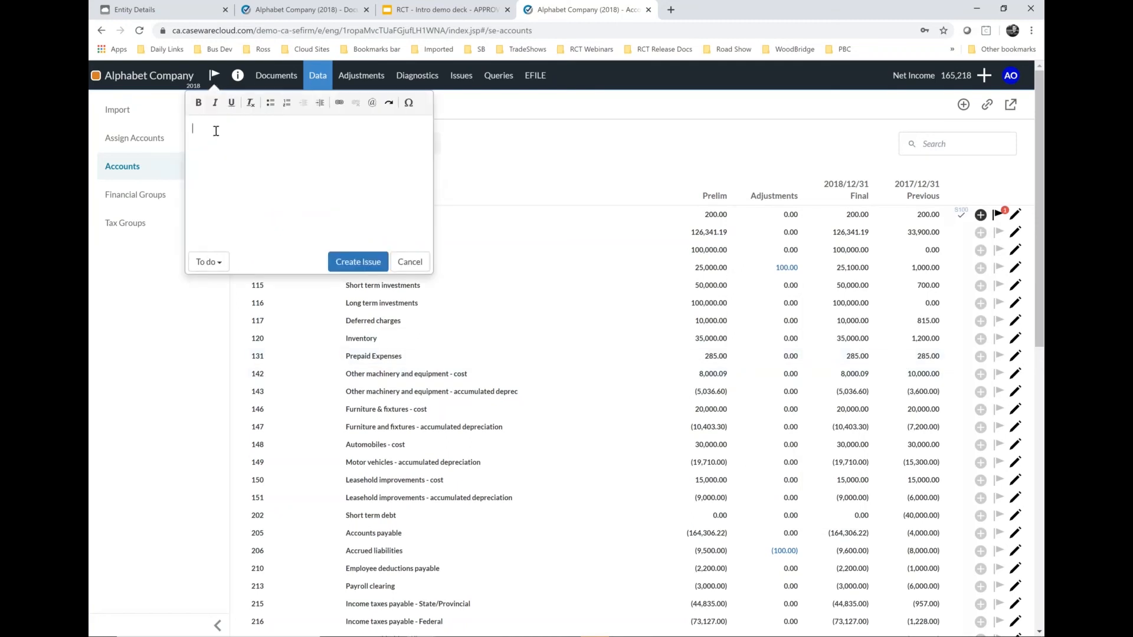
text(Looks susp)
click(219, 259)
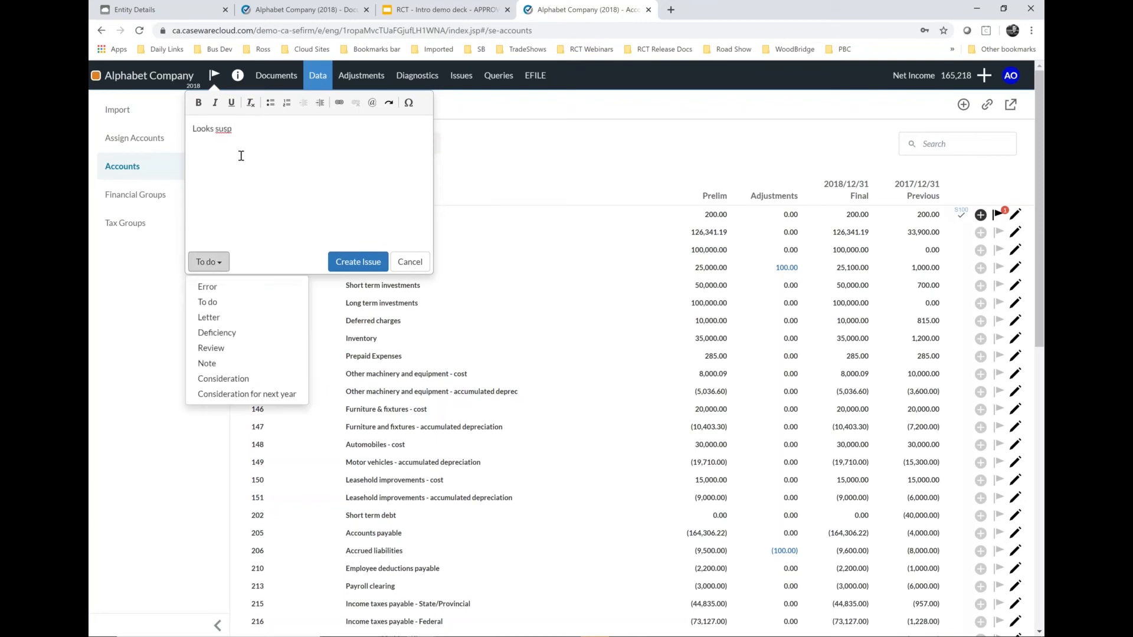
click(241, 152)
drag(242, 131, 159, 103)
text(Iss)
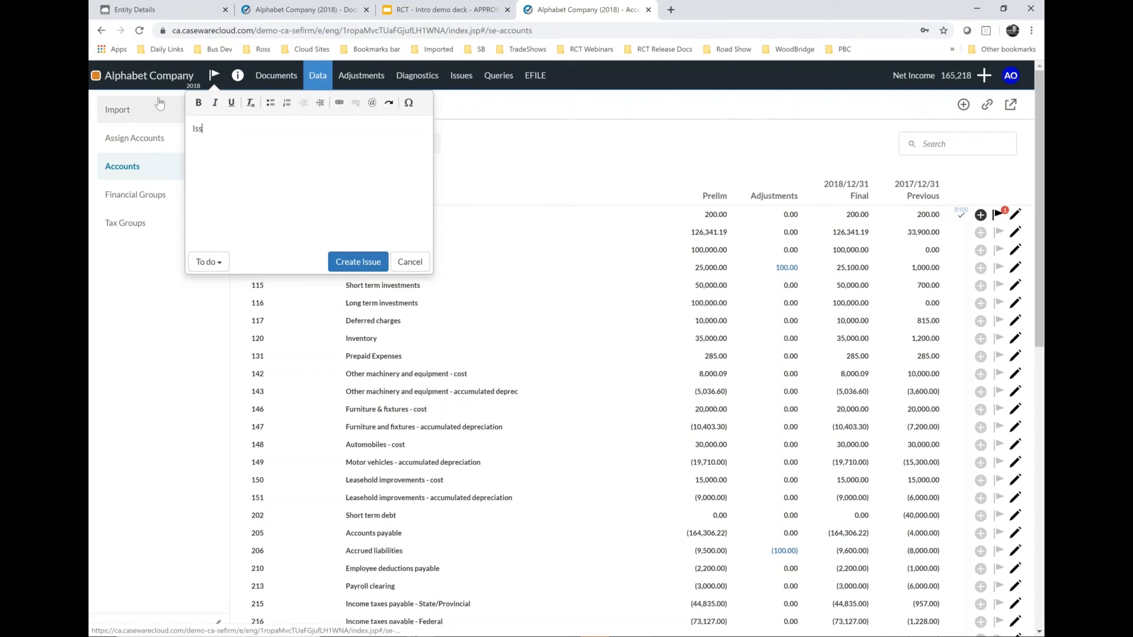
text(ue 2)
click(210, 262)
click(225, 326)
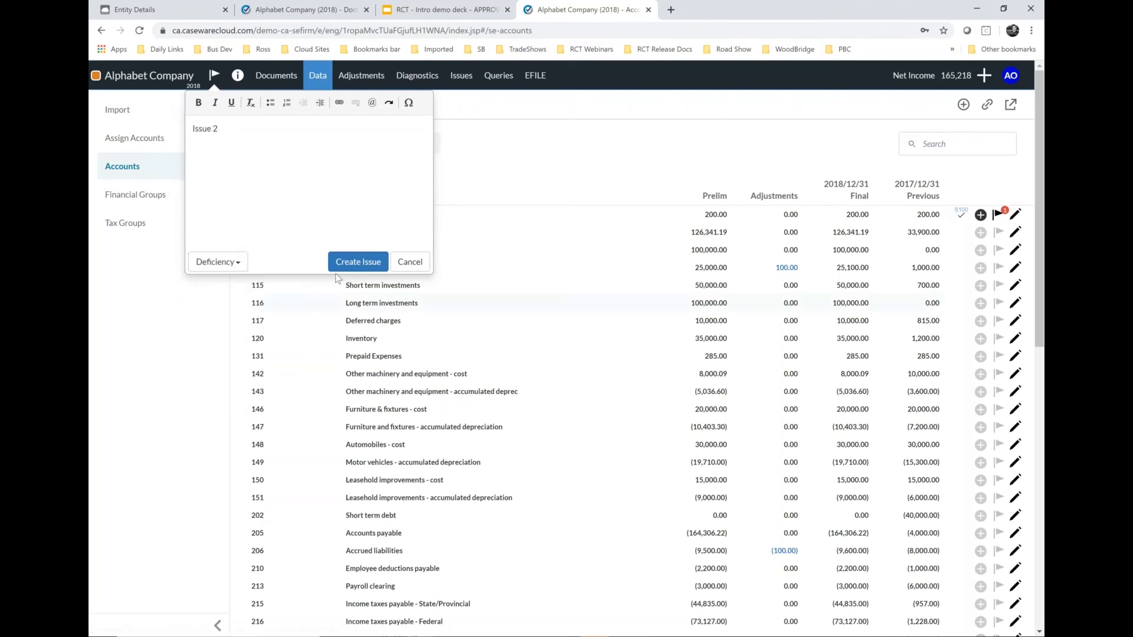
click(359, 261)
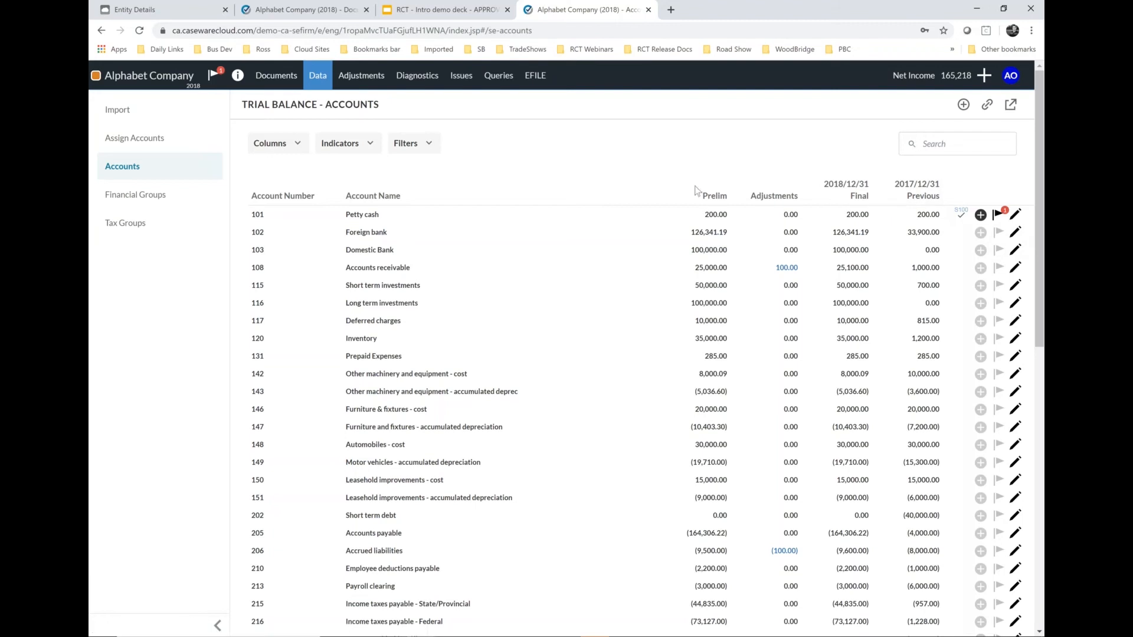
- Check the engagement-level issue's details and the engagement's information and tool options
click(214, 75)
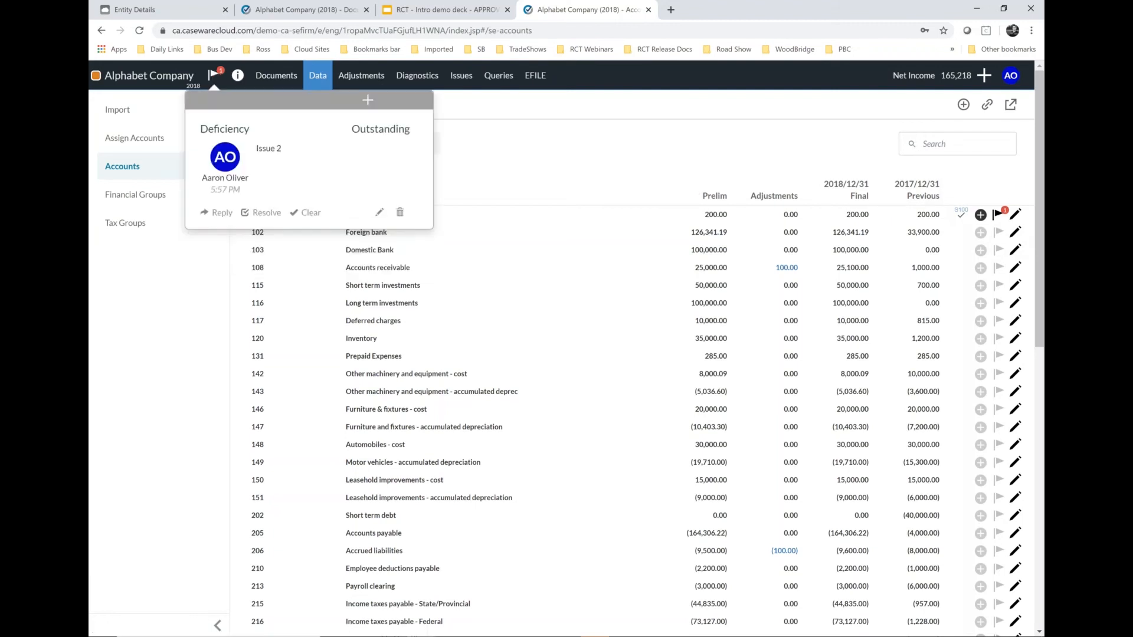
click(215, 72)
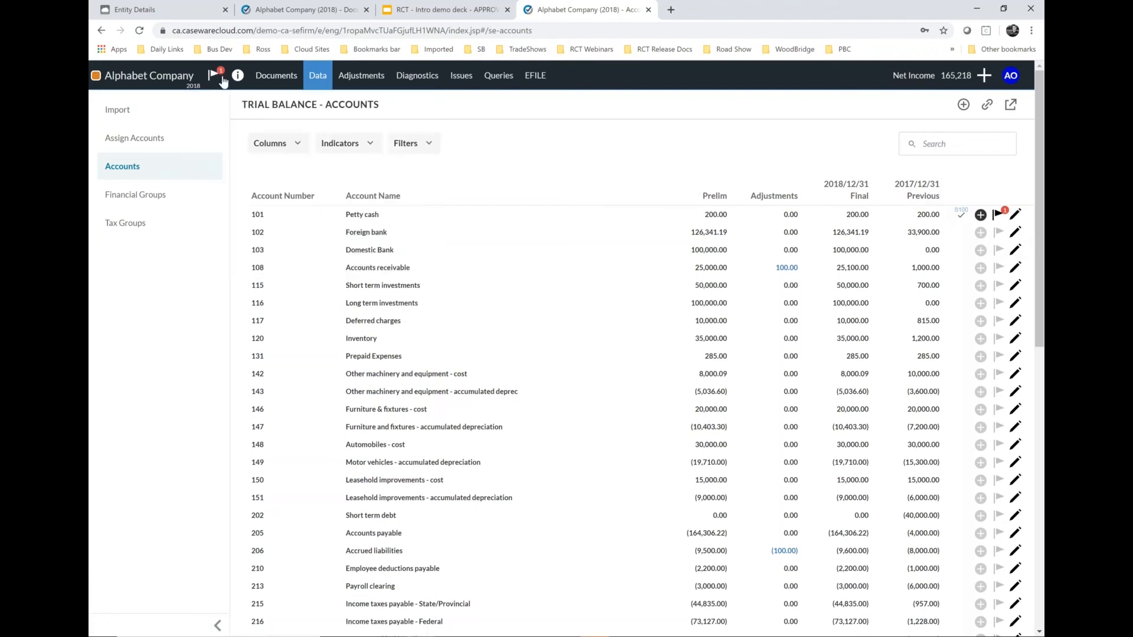
click(238, 75)
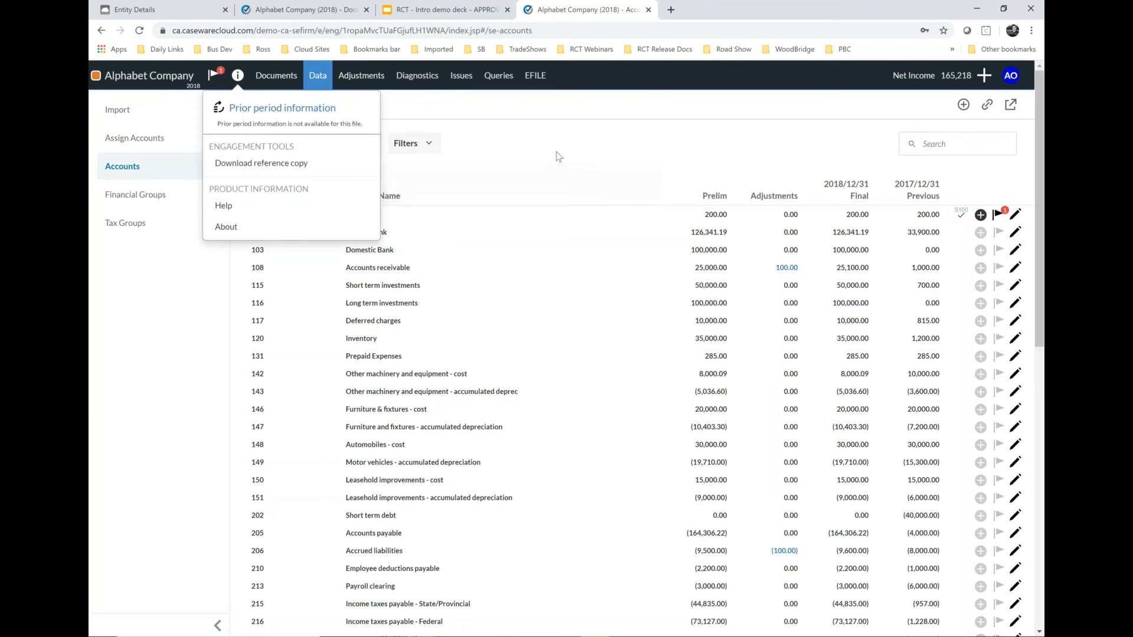
click(559, 141)
- Open the engagement's list of issues and check its status filter options
click(459, 77)
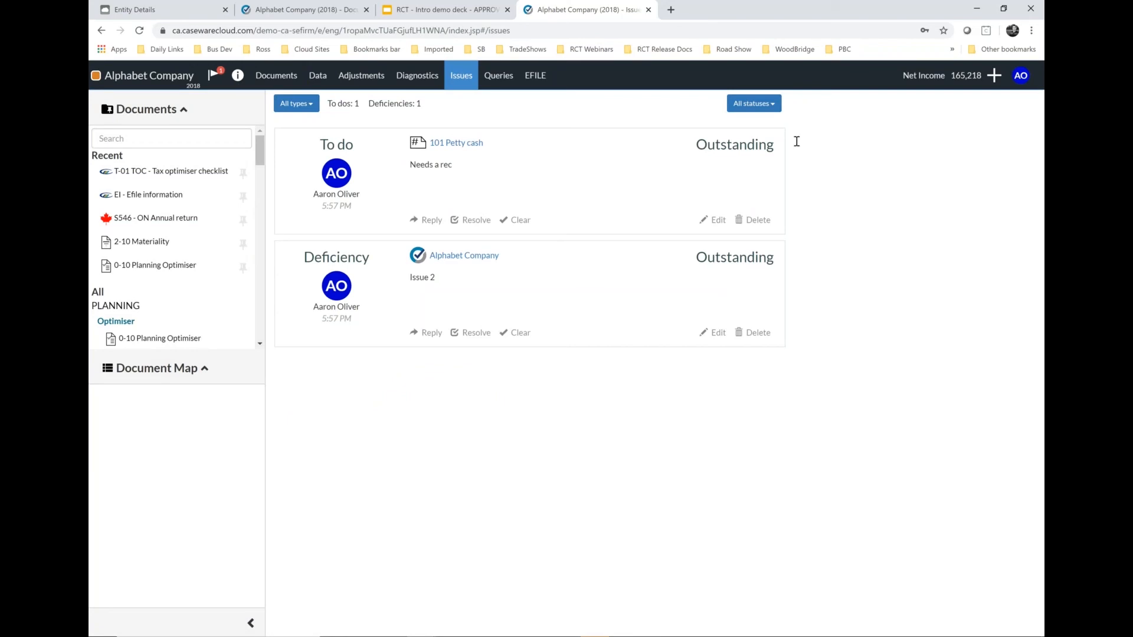
click(754, 109)
click(754, 108)
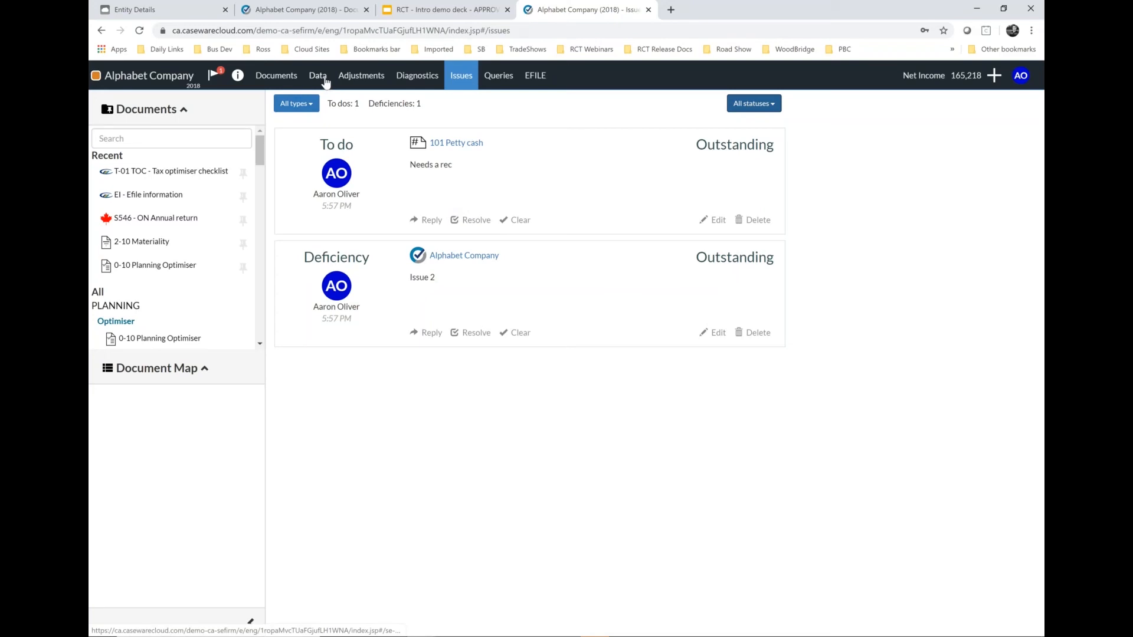
- Open the T-01 TOC - Tax optimiser checklist among the general and federal tax documents and look through its entity profile questions
click(280, 80)
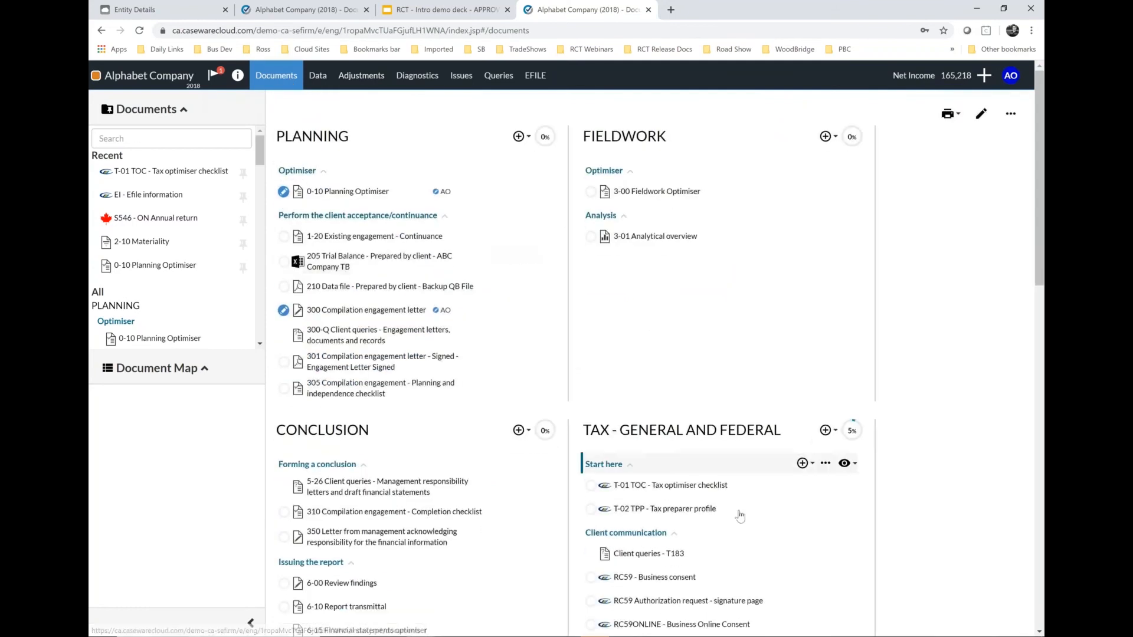
click(697, 485)
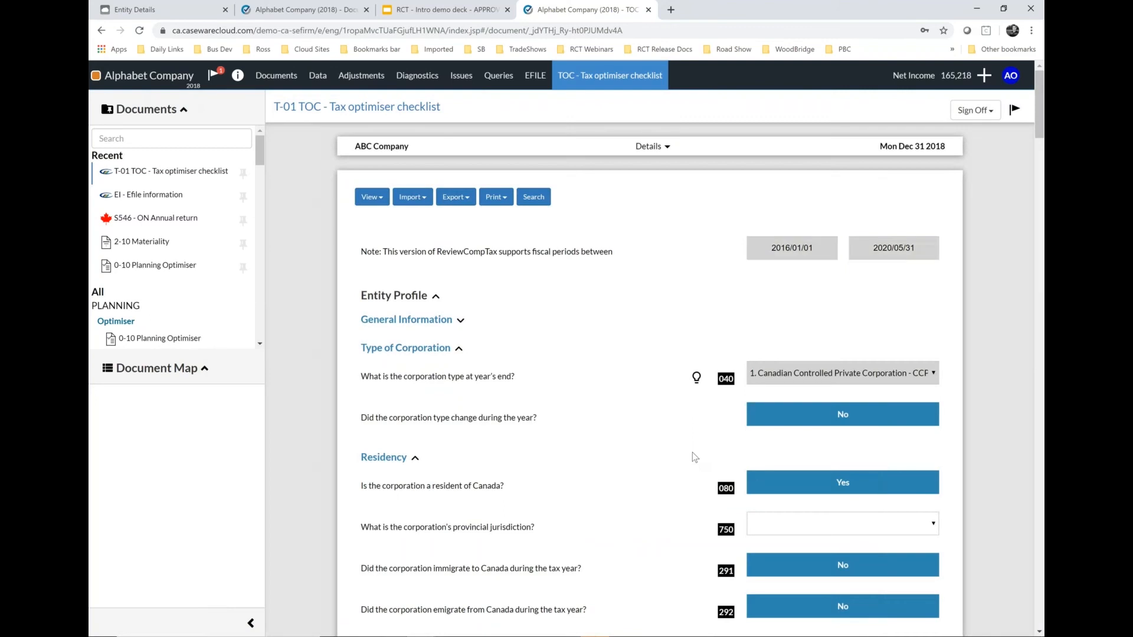
scroll(673, 524, down, 7)
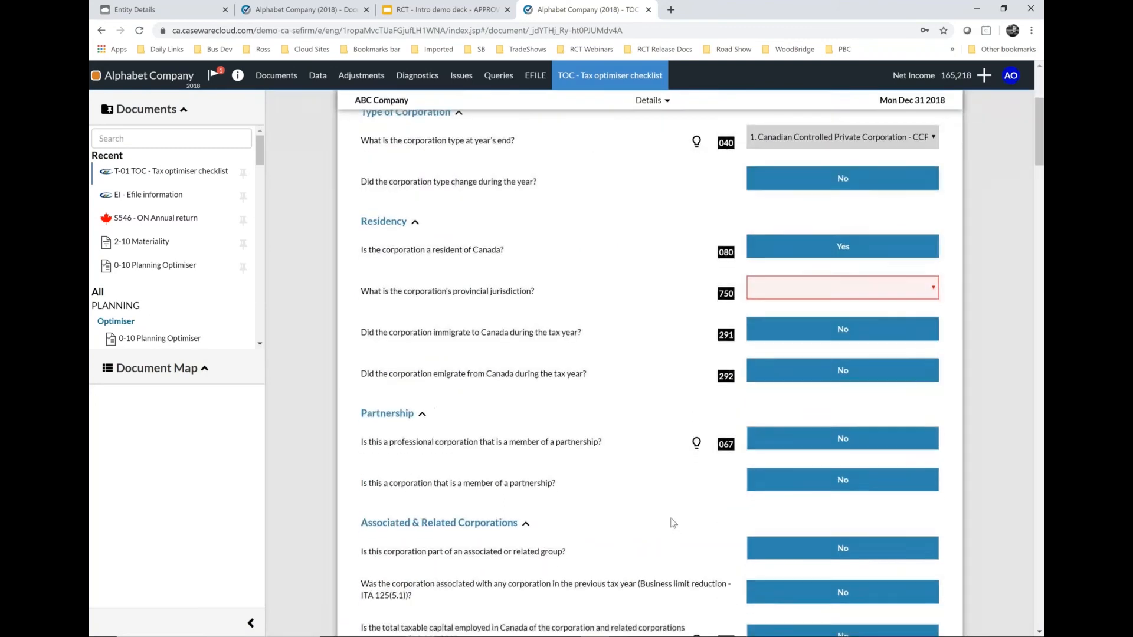
scroll(674, 524, down, 3)
scroll(674, 524, up, 11)
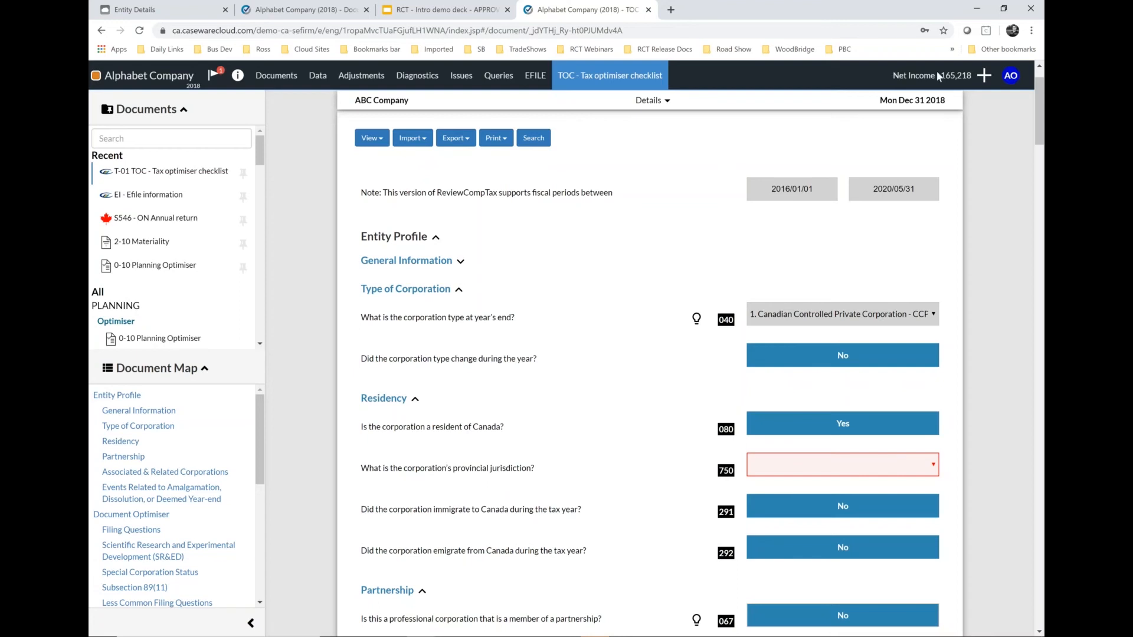
- Expand the tax summary details at the head of the checklist and set the corporation's provincial jurisdiction to Ontario
click(652, 100)
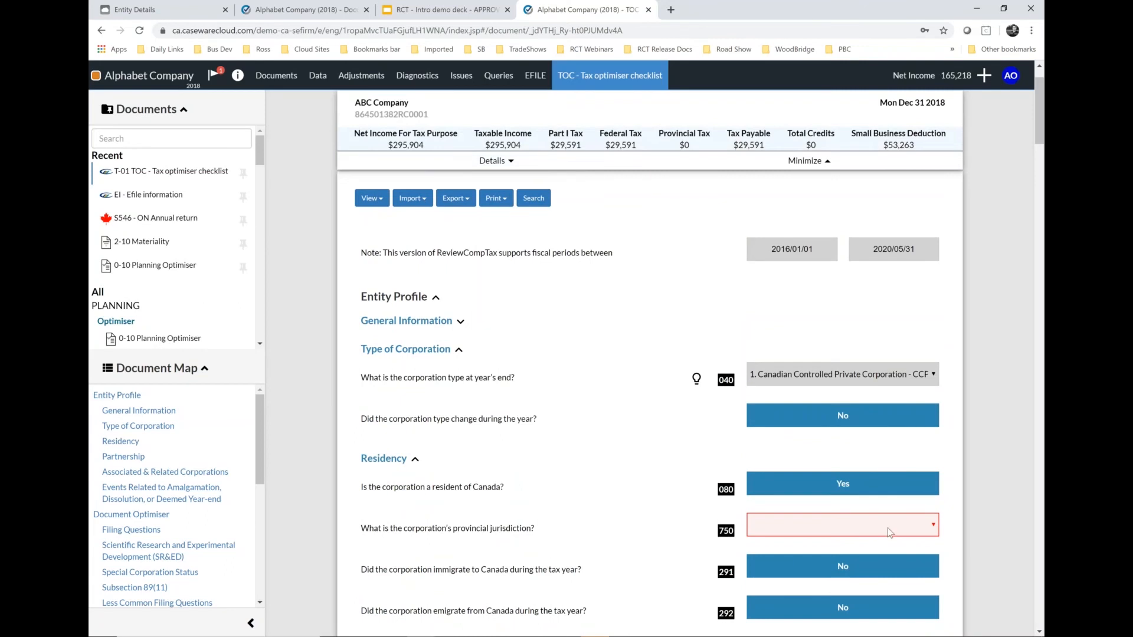
click(888, 528)
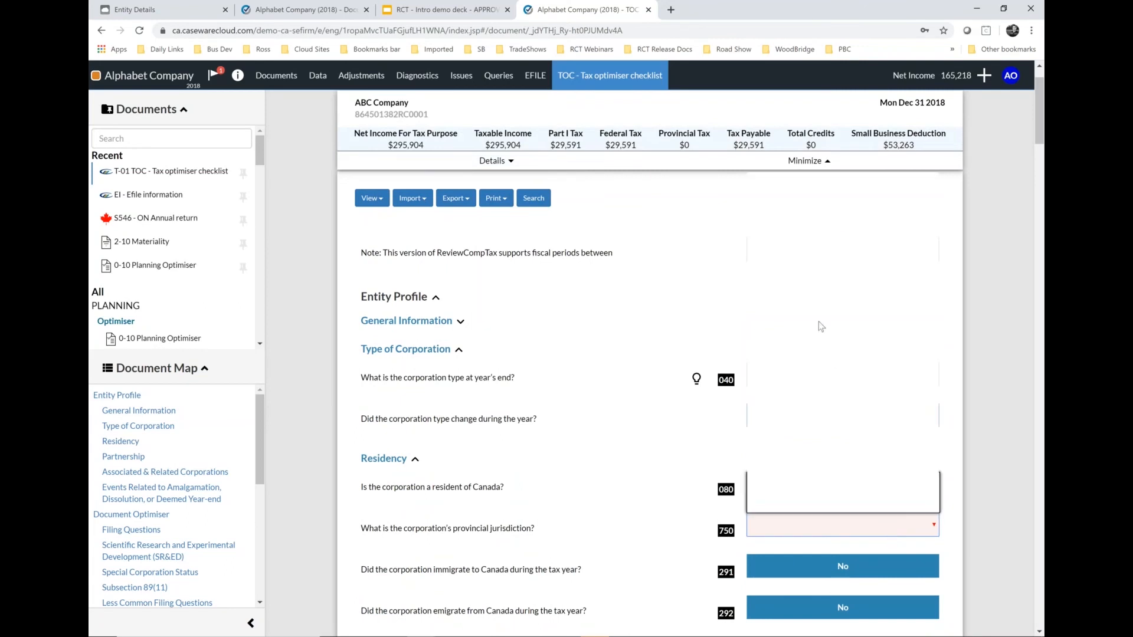
click(775, 415)
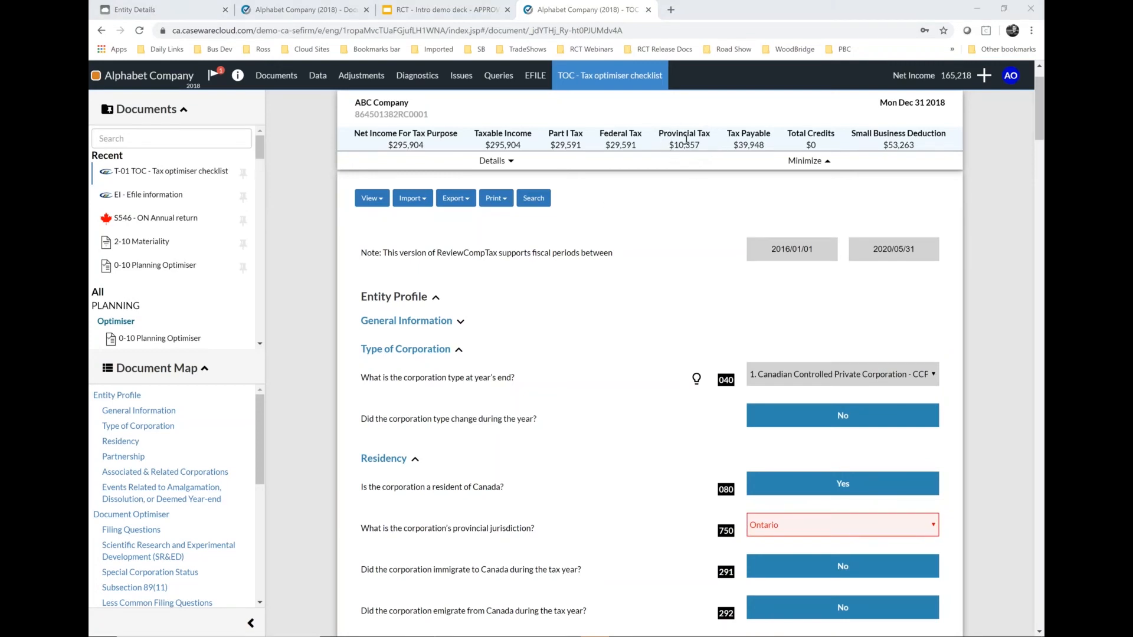
- Look through the Ontario, partnership and associated corporations questions of the tax optimiser checklist
scroll(671, 265, down, 6)
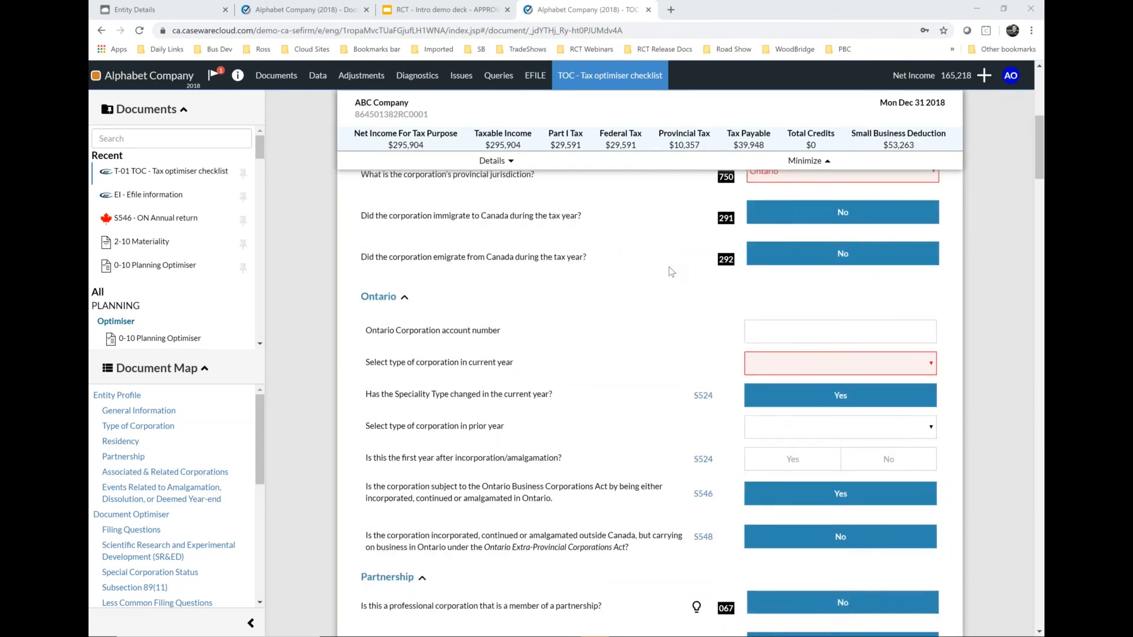
scroll(671, 271, down, 2)
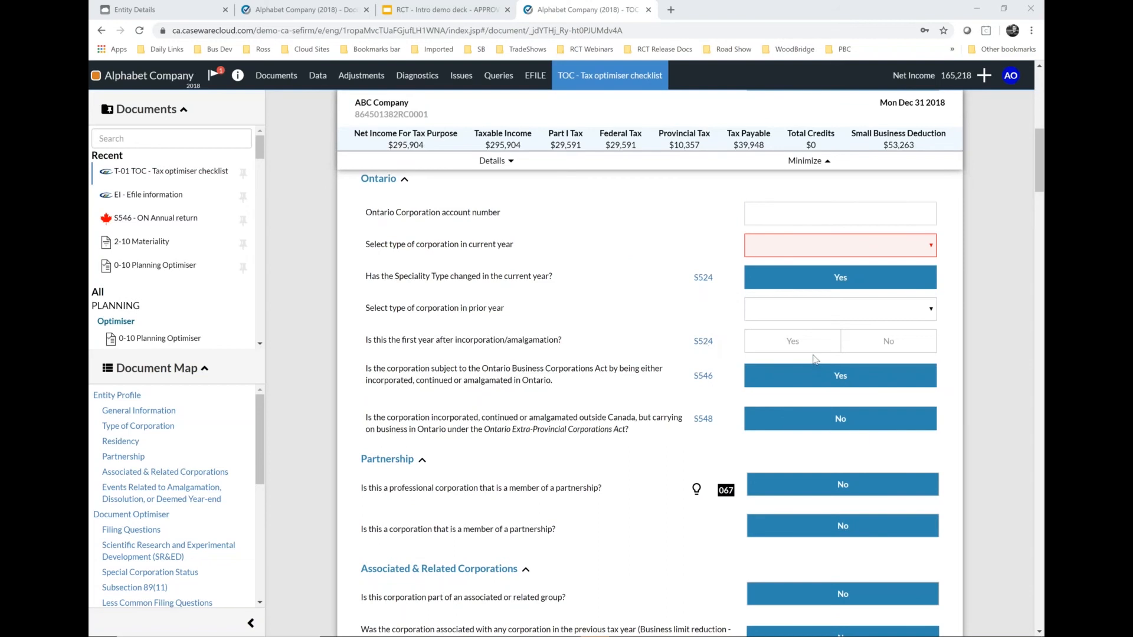
scroll(715, 333, up, 10)
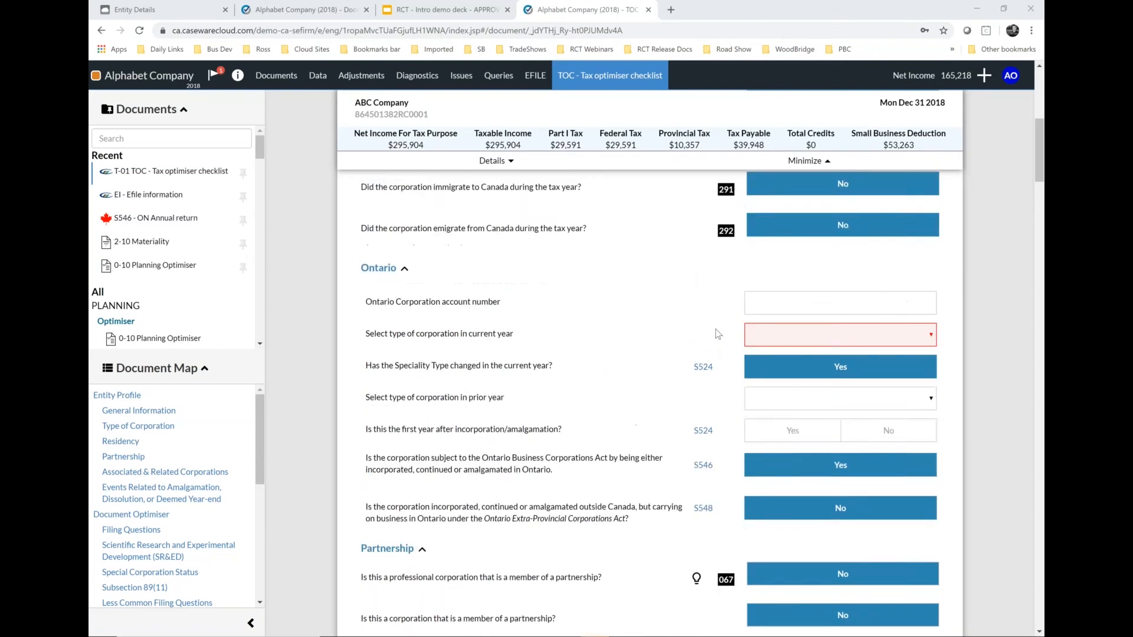
- Open the engagement's tax diagnostics, check their category and severity filters, and clear the Required filter
click(419, 80)
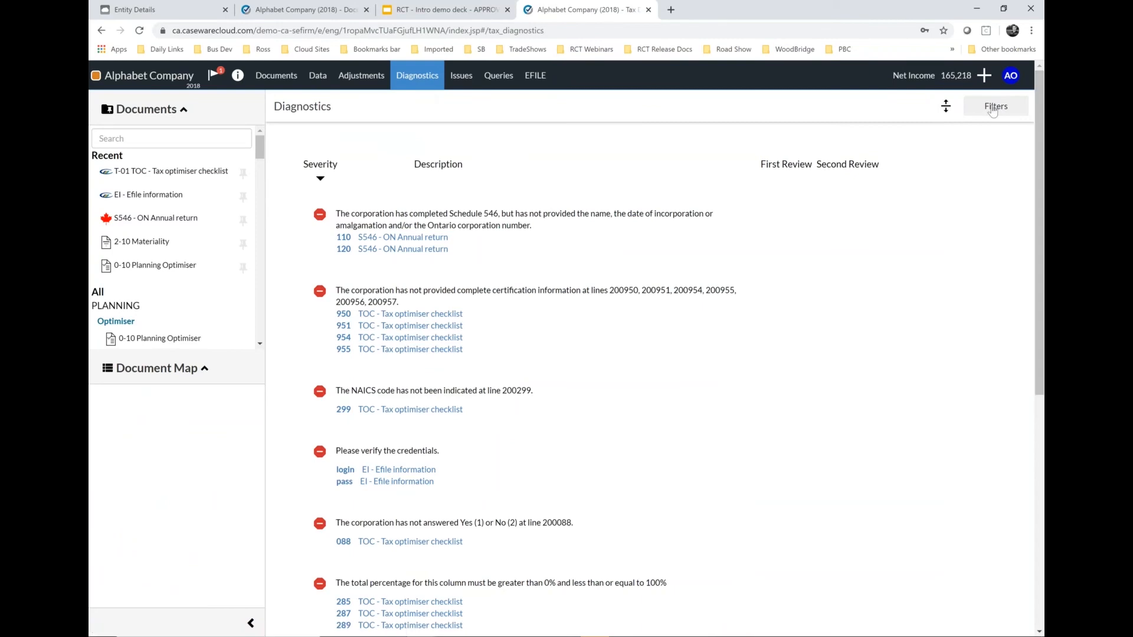
click(994, 109)
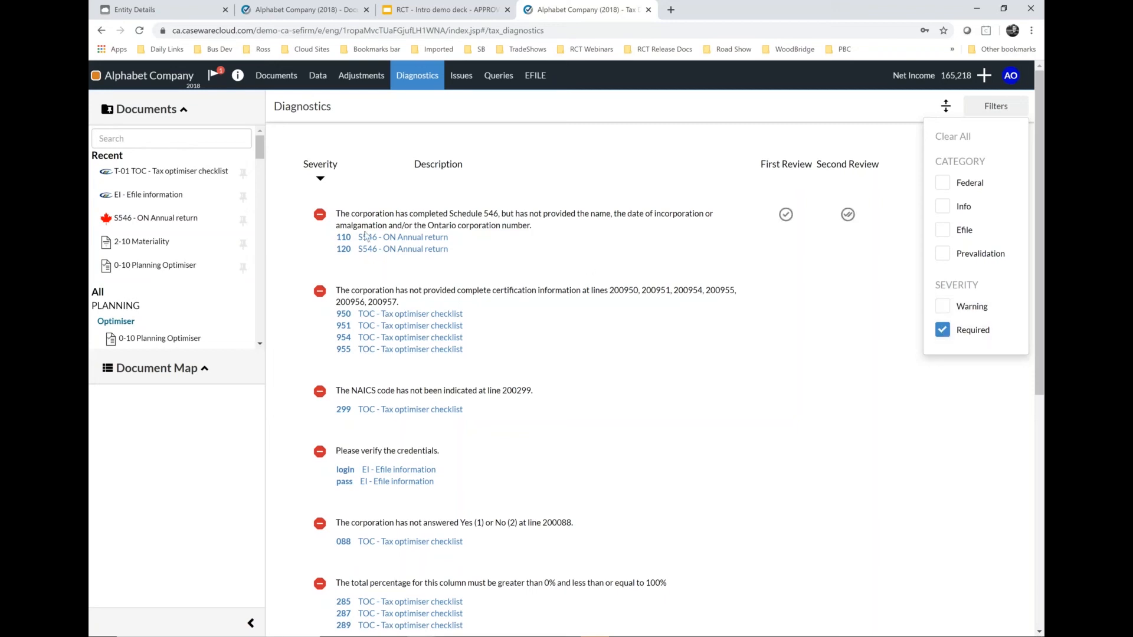
click(943, 330)
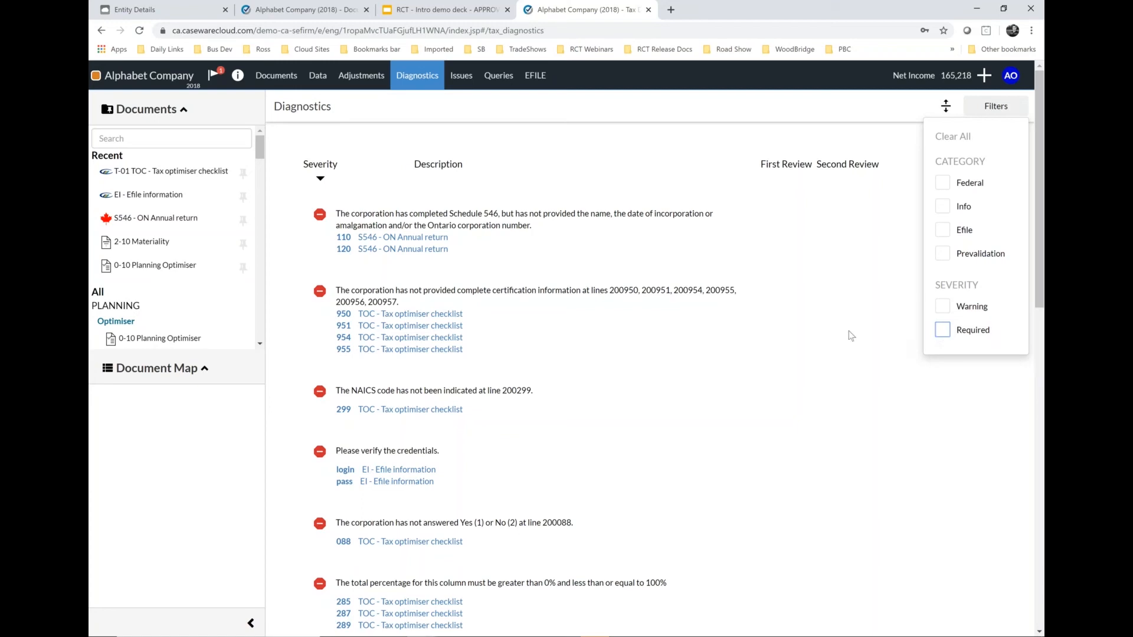
- Mark the missing NAICS code diagnostic as second reviewed and open the S546 - ON Annual return at line 110 from its diagnostic
click(848, 391)
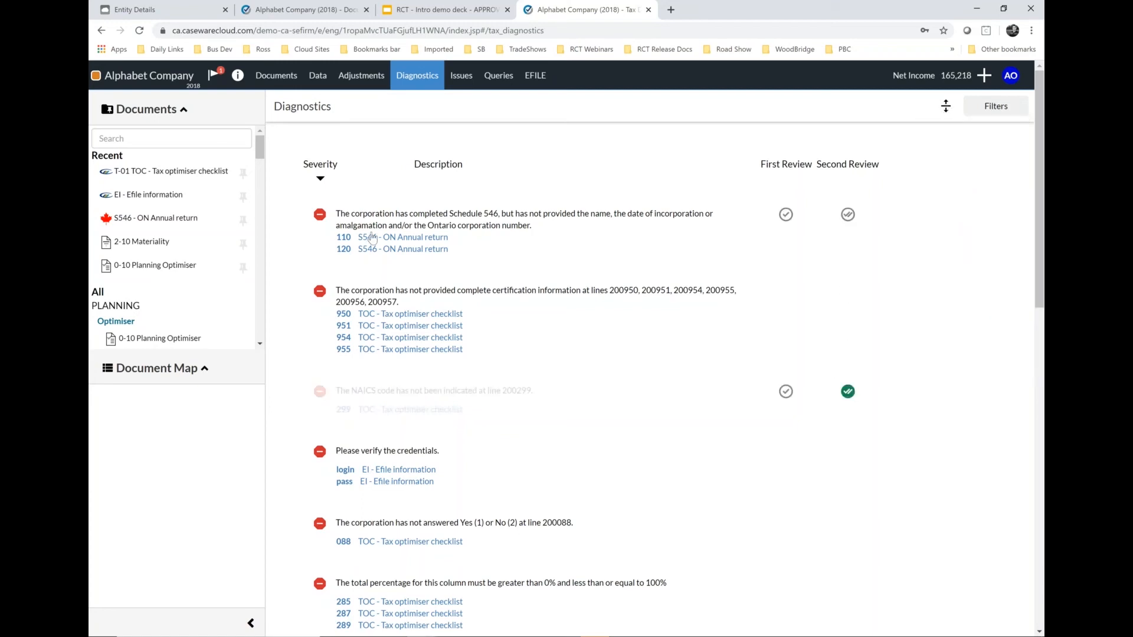
click(394, 236)
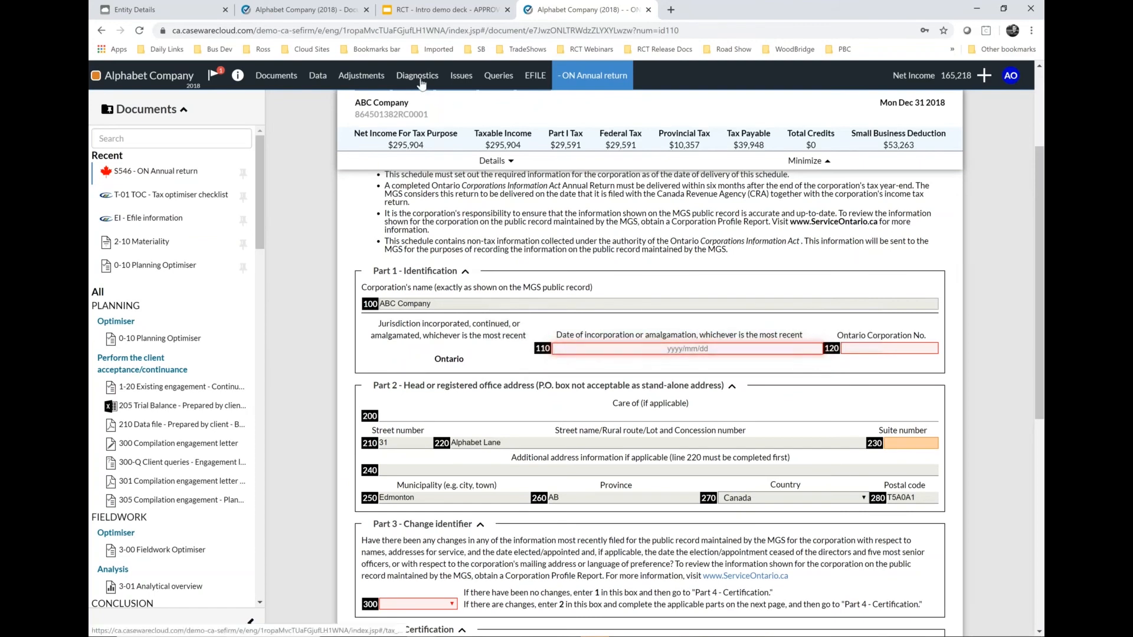
- Open the EI - Efile information form and check its import, export and print options
click(533, 79)
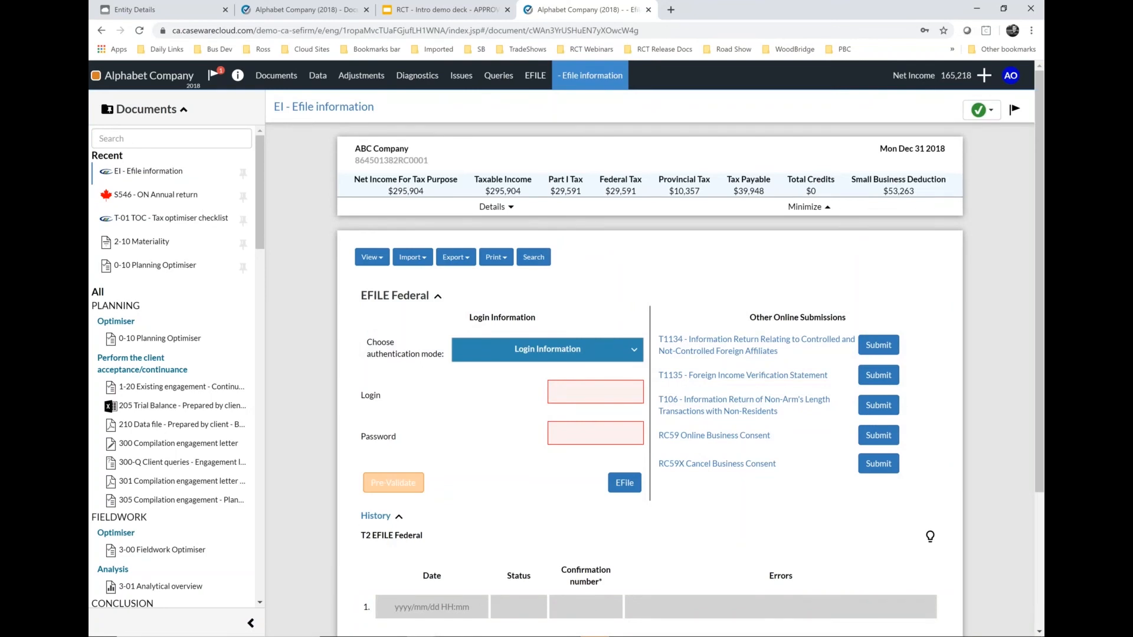
mouse_move(388, 484)
click(413, 258)
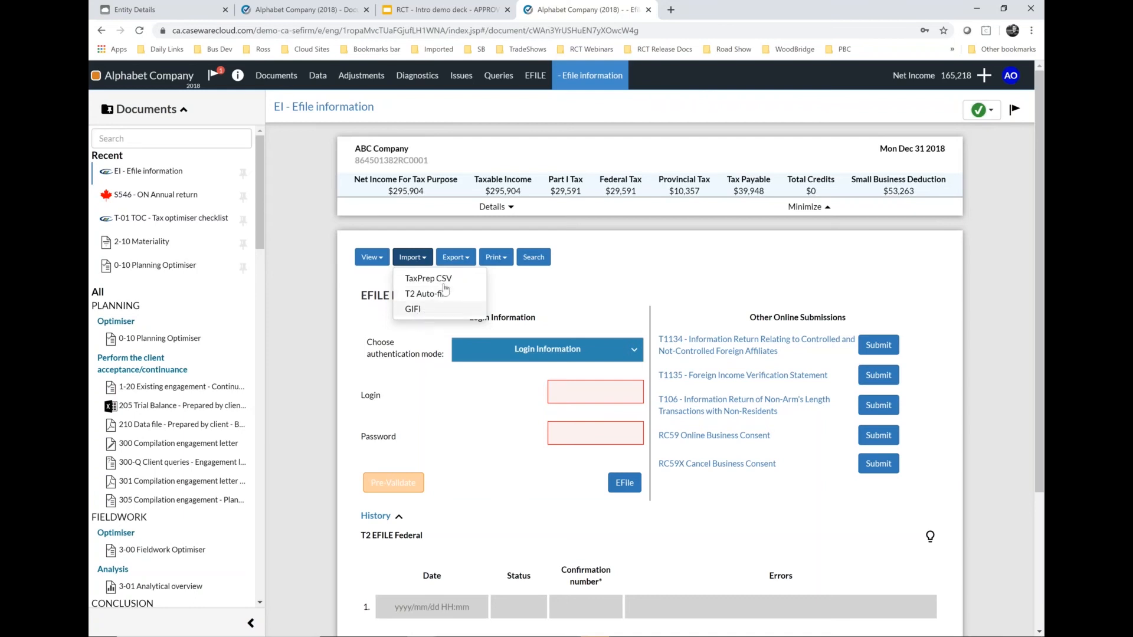
click(459, 259)
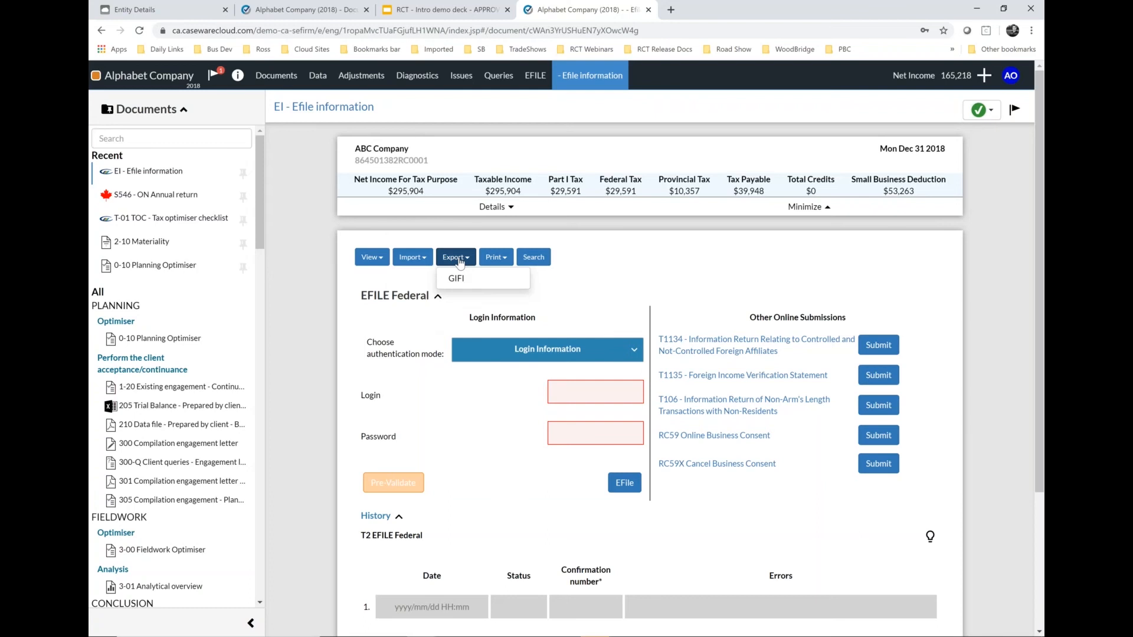
click(502, 259)
click(510, 263)
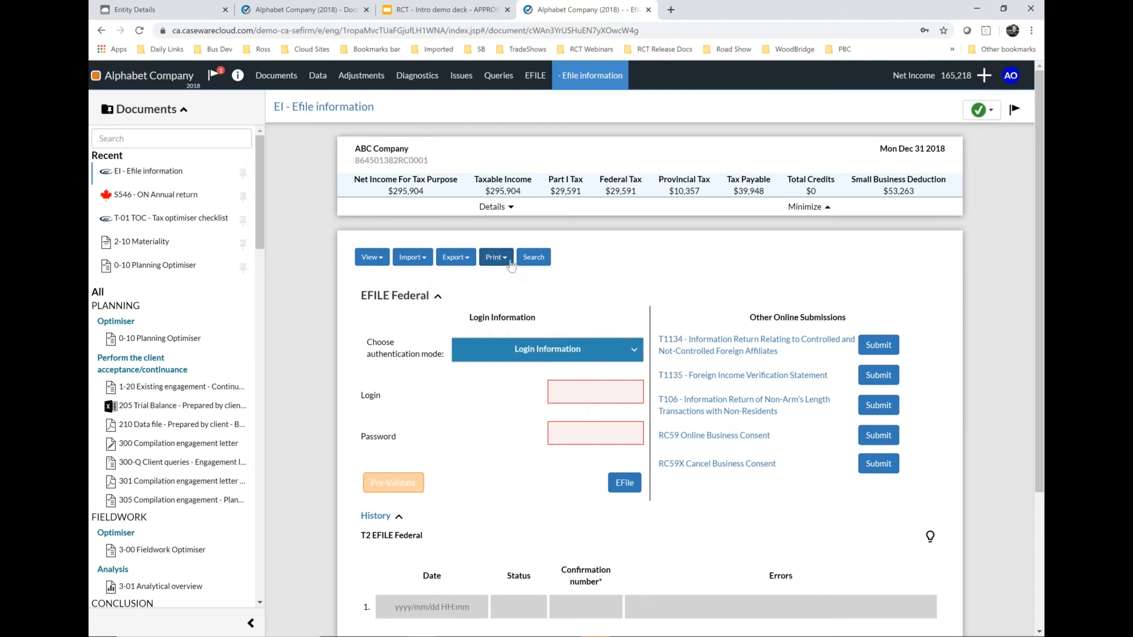
click(510, 264)
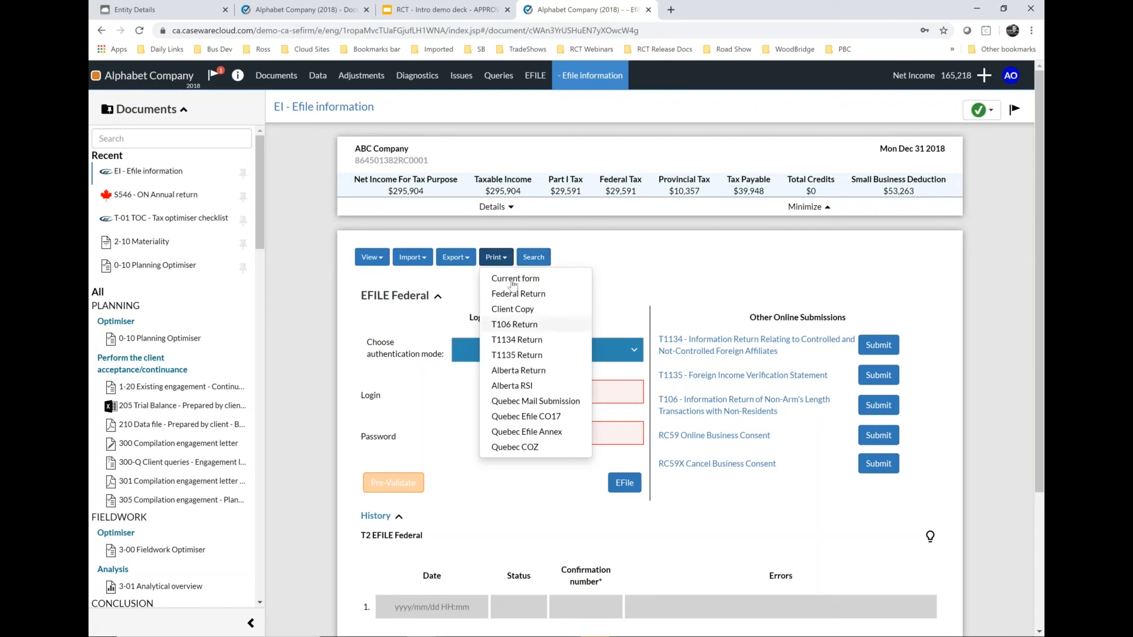
click(671, 266)
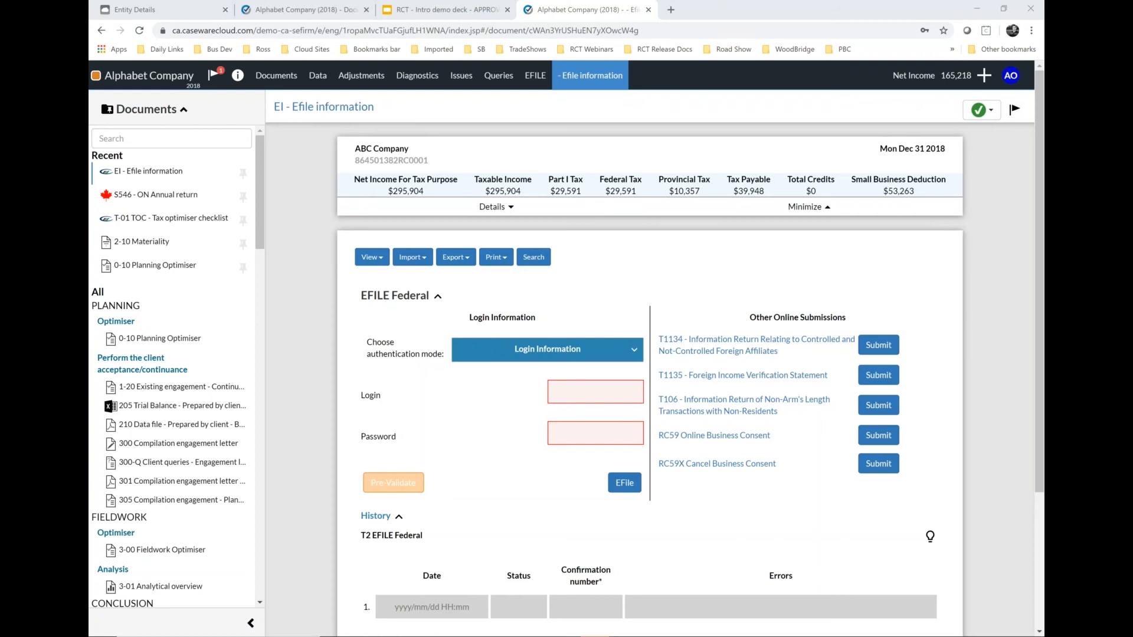
- Add the Bank Statement and Property Plant and Equipment files from the ~Presentation Files folder to the Analysis section of Fieldwork
click(286, 80)
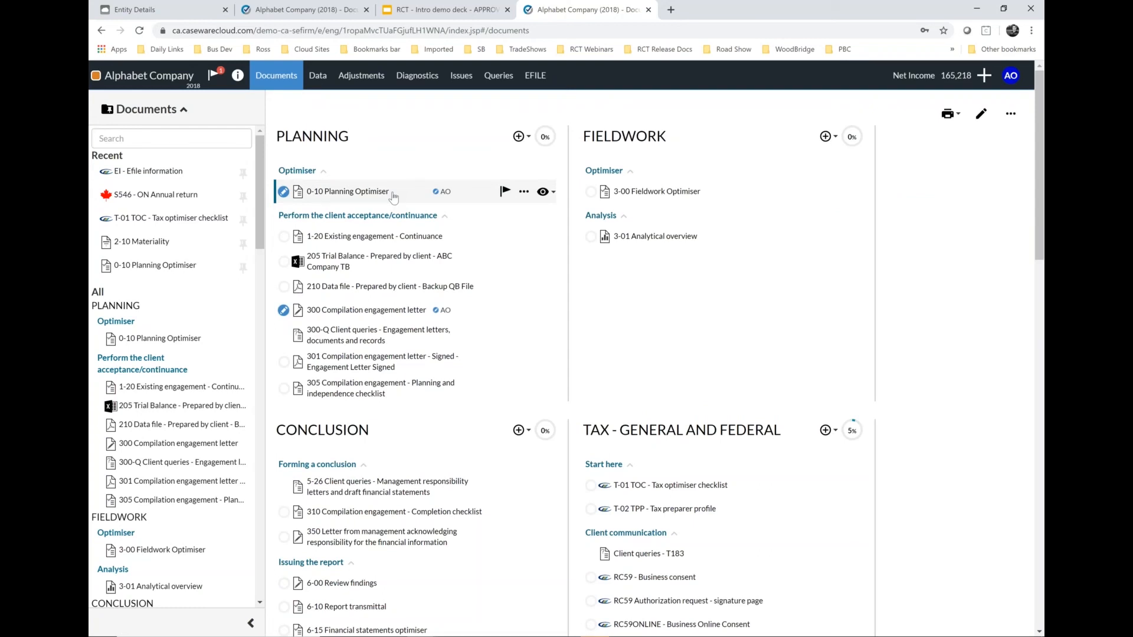
key(super)
key(super)
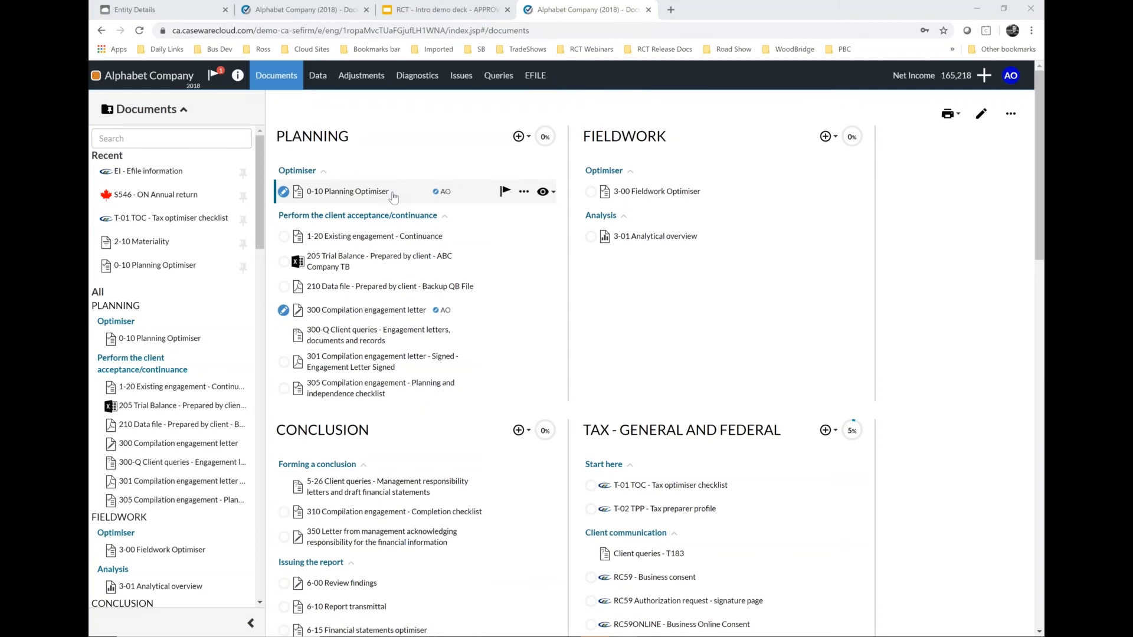
key(super)
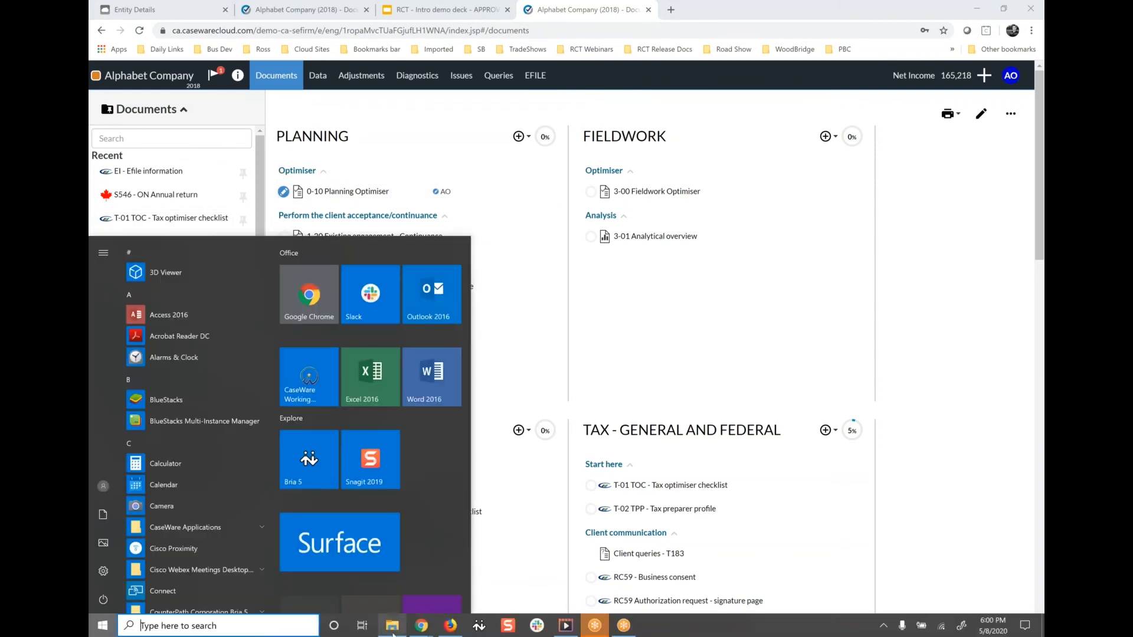
click(393, 627)
drag(917, 200, 614, 215)
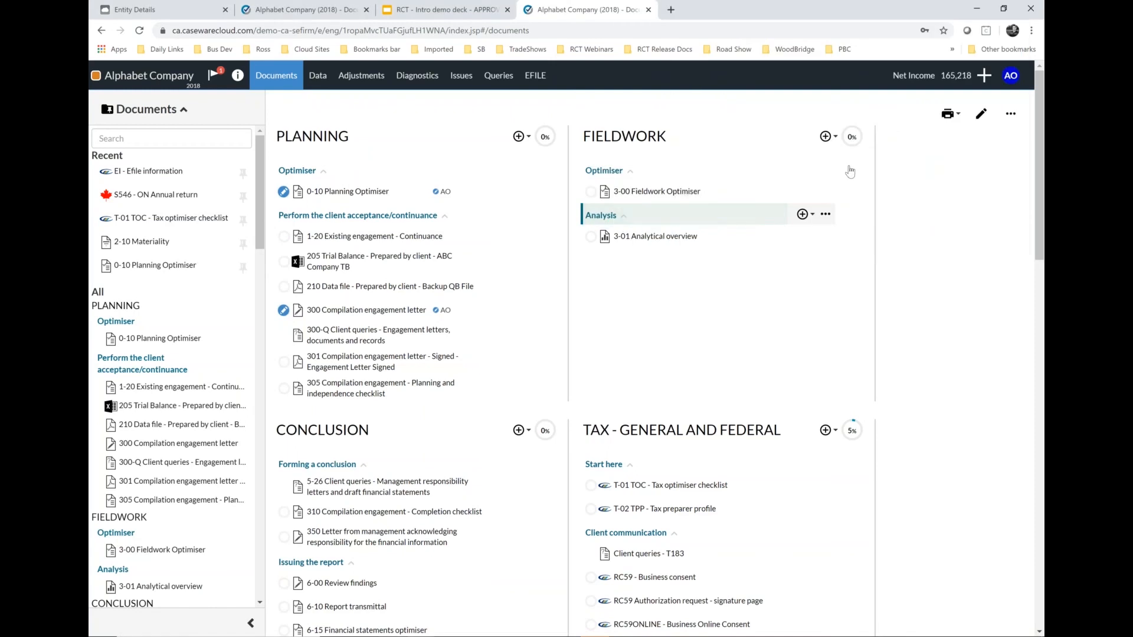
key(alt+Tab)
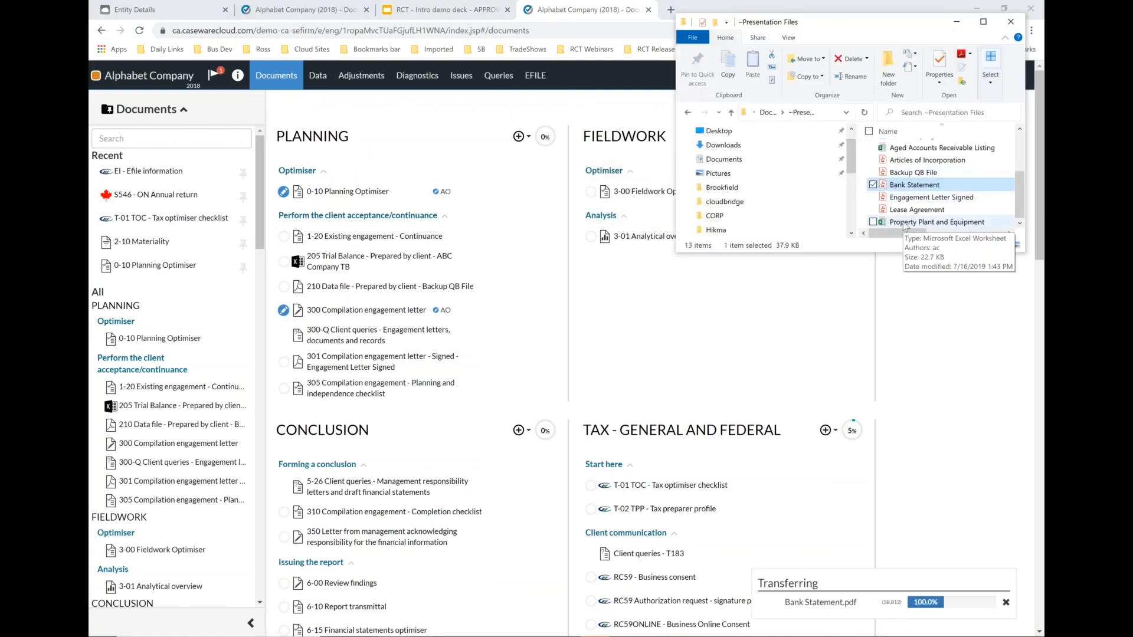
drag(905, 226, 630, 218)
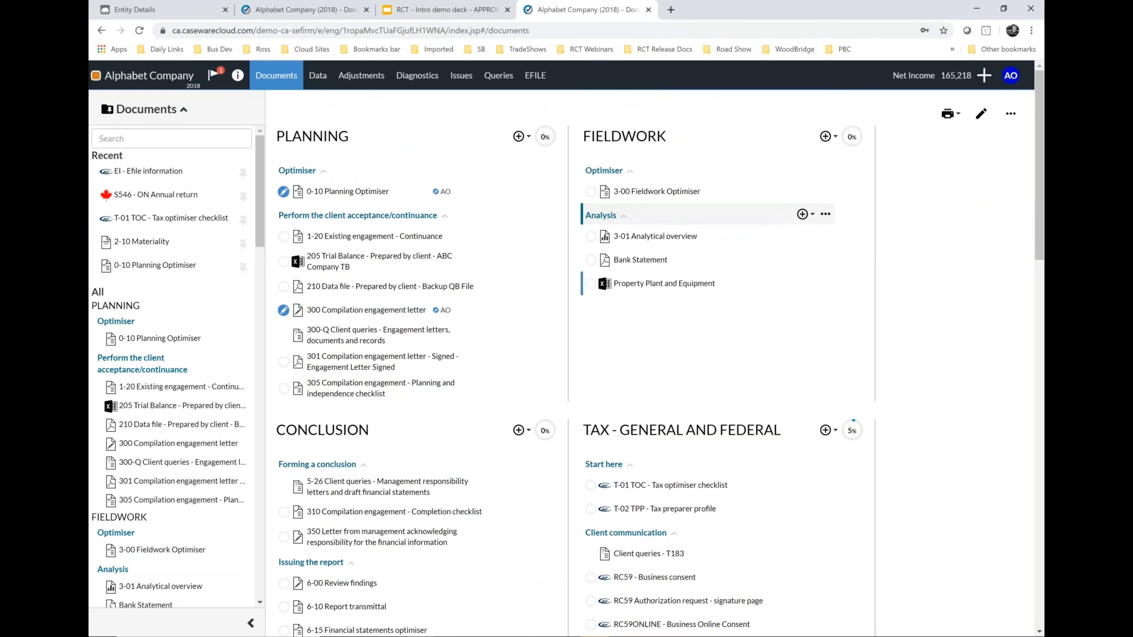
- Open the Bank Statement, stamp a tick mark beside the first 01 Dec balance, and sign the document off as prepared
click(630, 260)
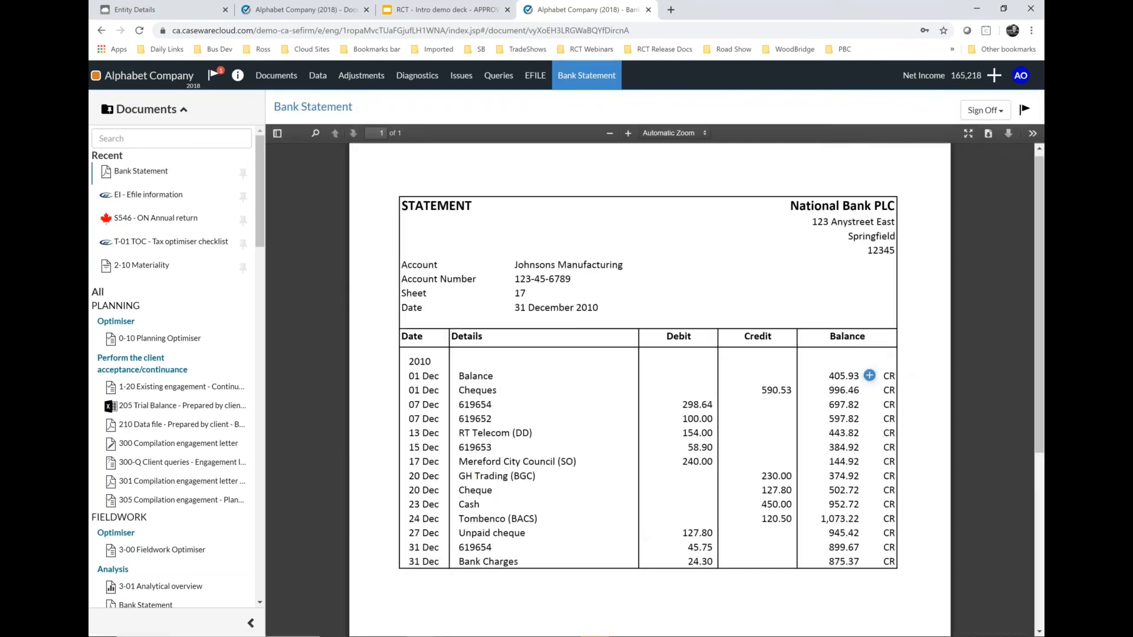
click(869, 375)
click(453, 118)
click(986, 110)
click(996, 144)
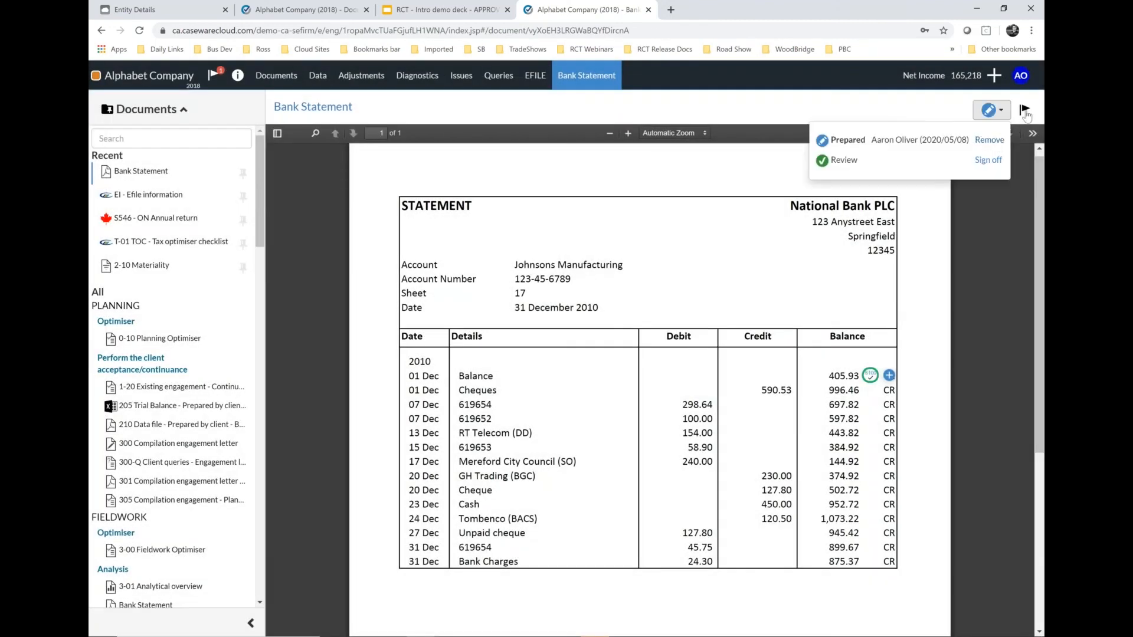
- Check the new issue form on the Bank Statement and sign off the statement's review from the engagement's documents list
click(1025, 111)
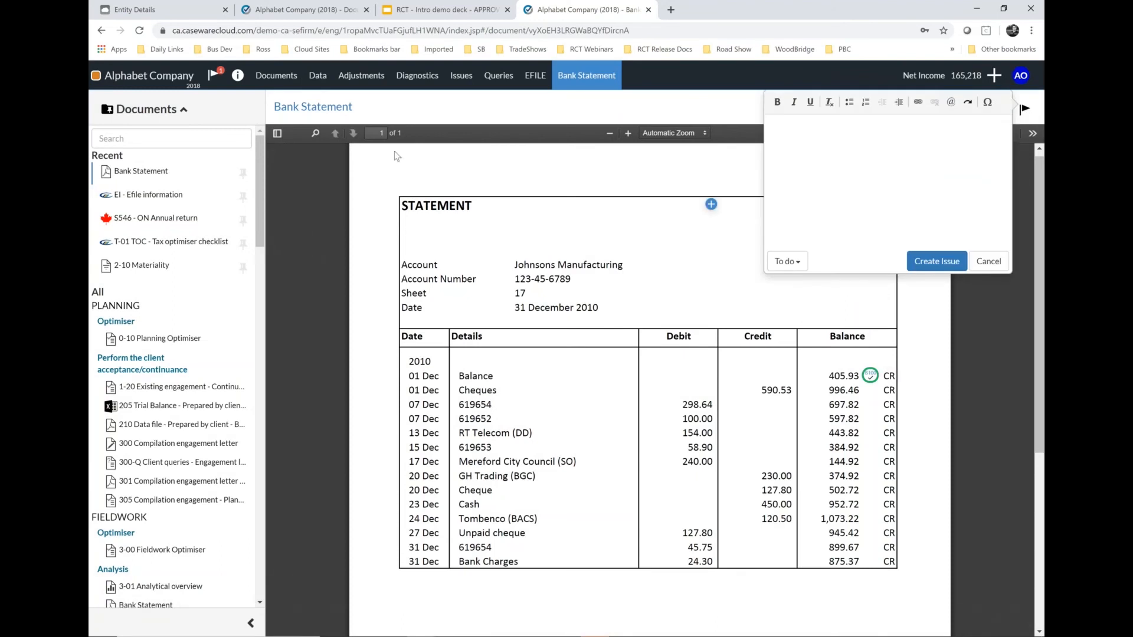
click(271, 81)
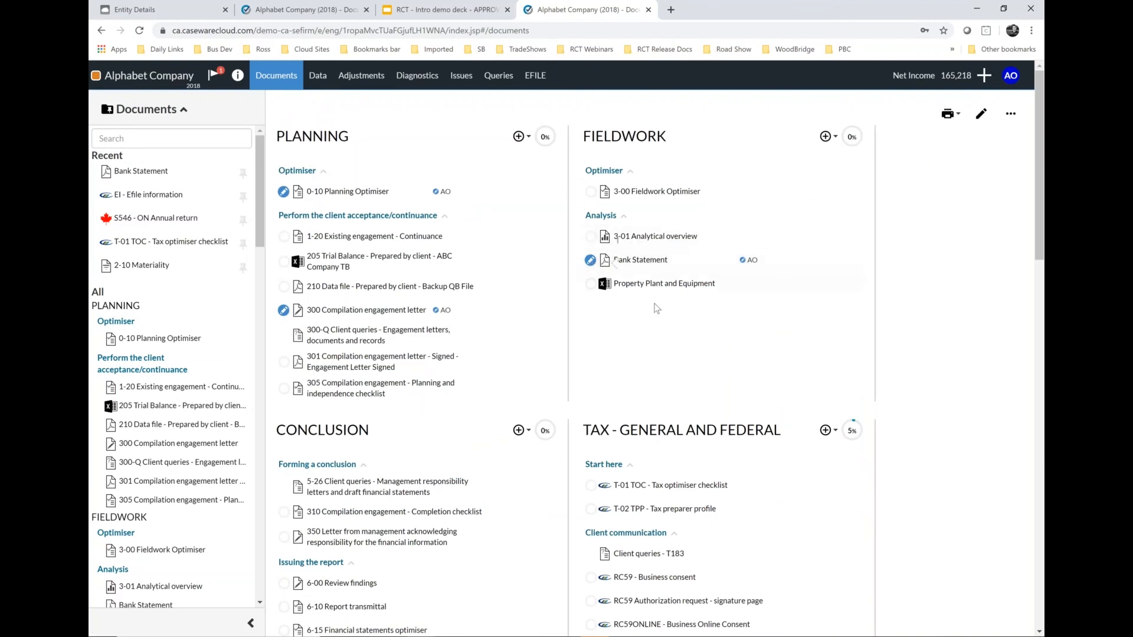
mouse_move(591, 260)
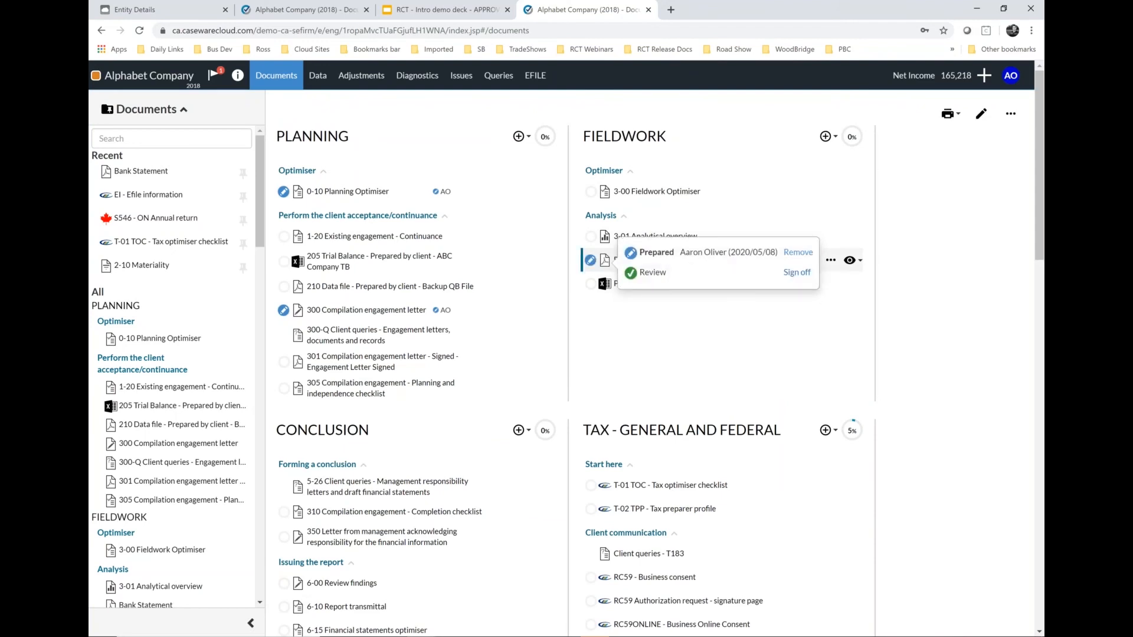
click(797, 272)
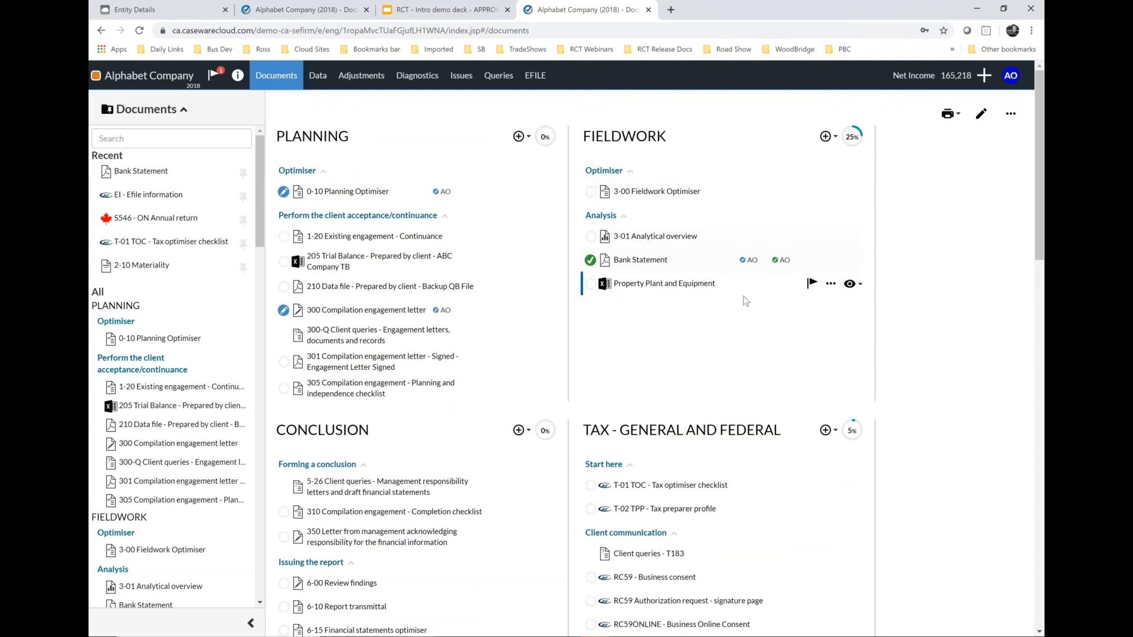
- Open the Property Plant and Equipment workbook in Excel, set Land's opening cost to 25000, and close the workbook
click(634, 285)
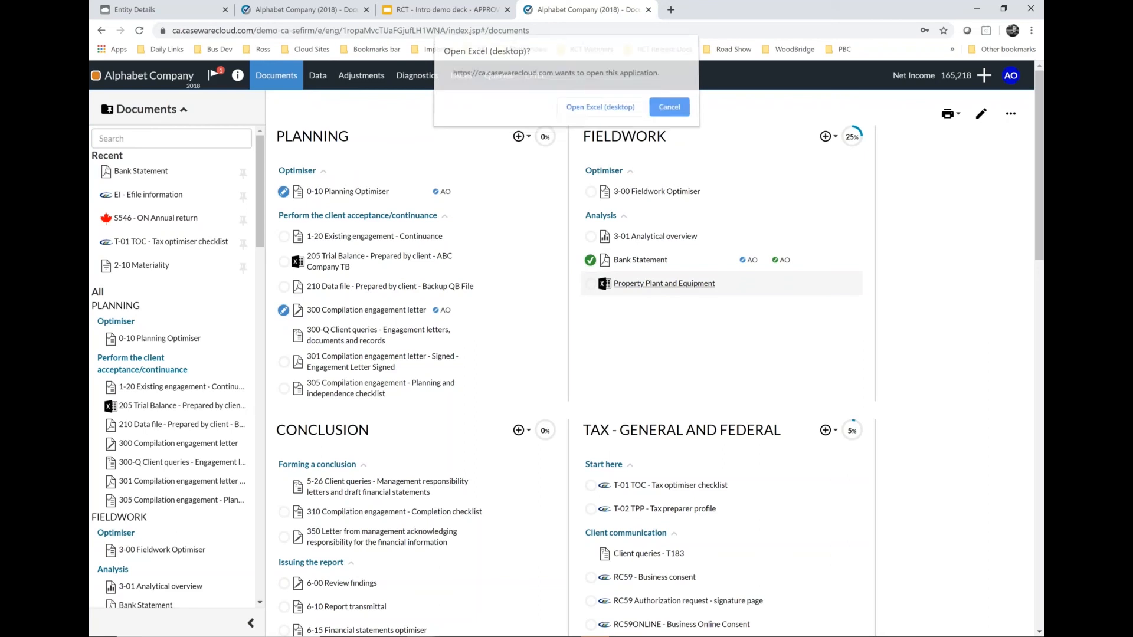
click(612, 402)
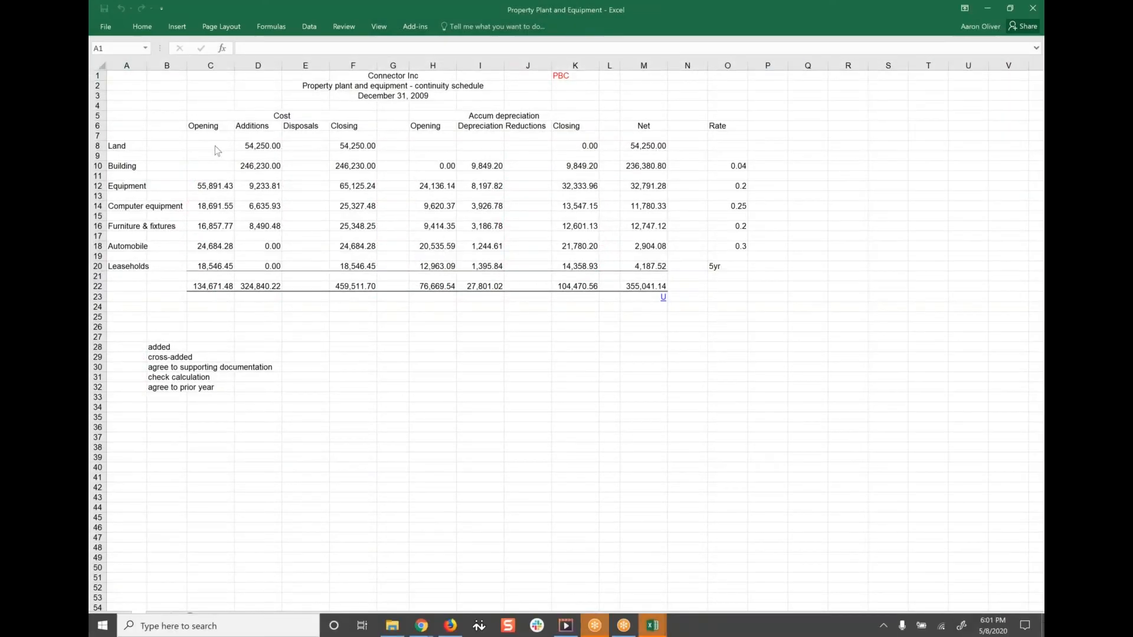
text(26)
text(000)
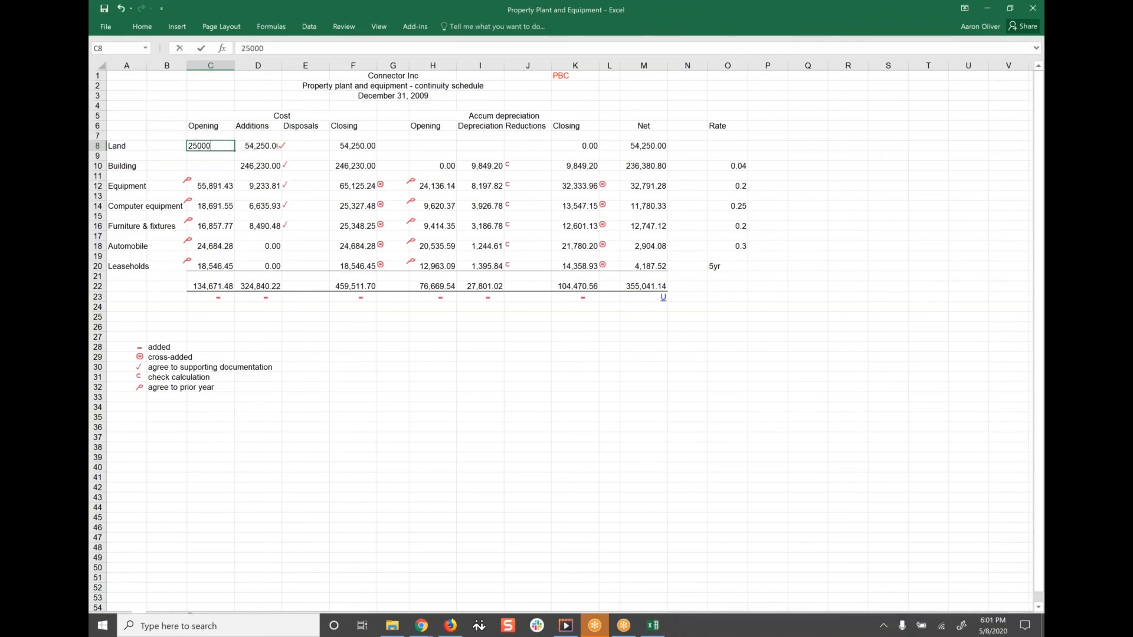
click(305, 175)
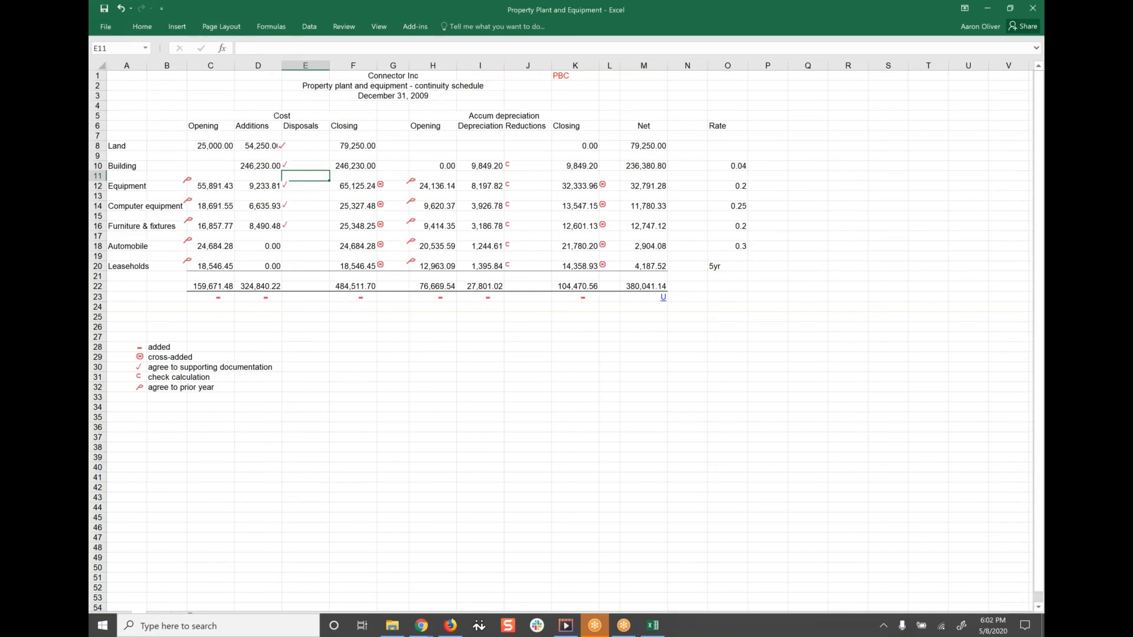
click(1033, 8)
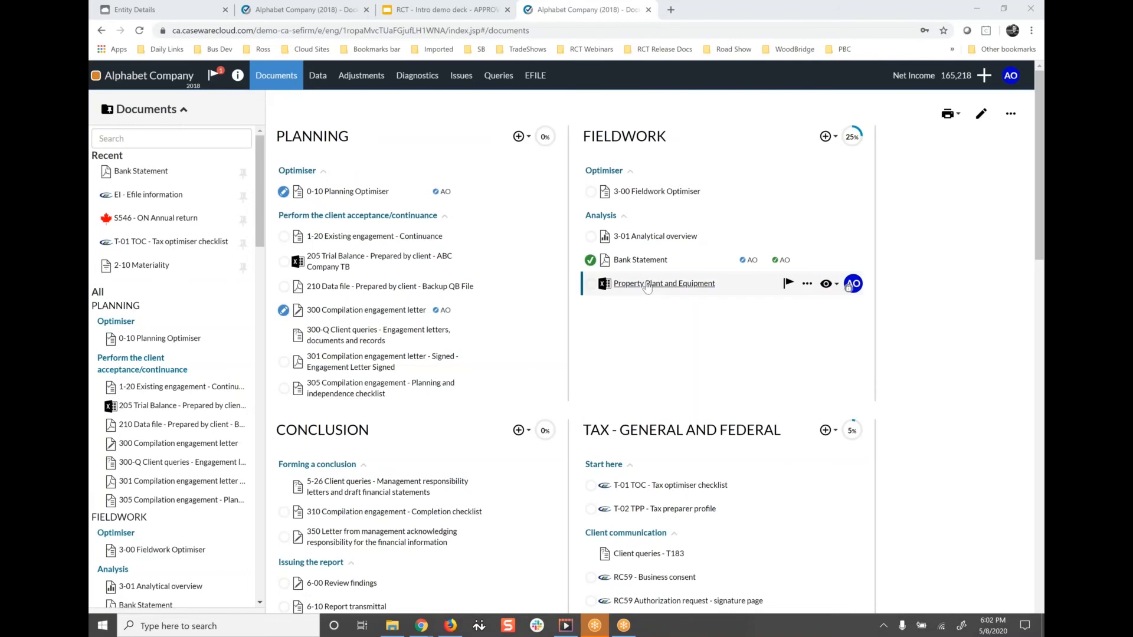
- Reopen the Property Plant and Equipment workbook in Excel, check Land's opening cost, and close it
click(647, 285)
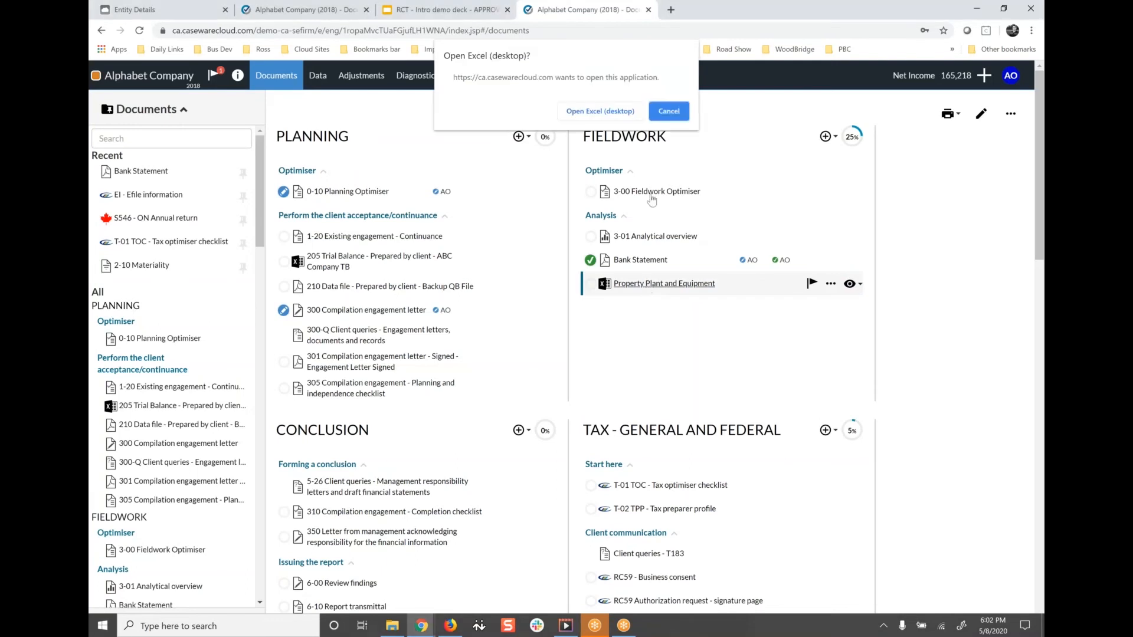
click(599, 108)
click(611, 403)
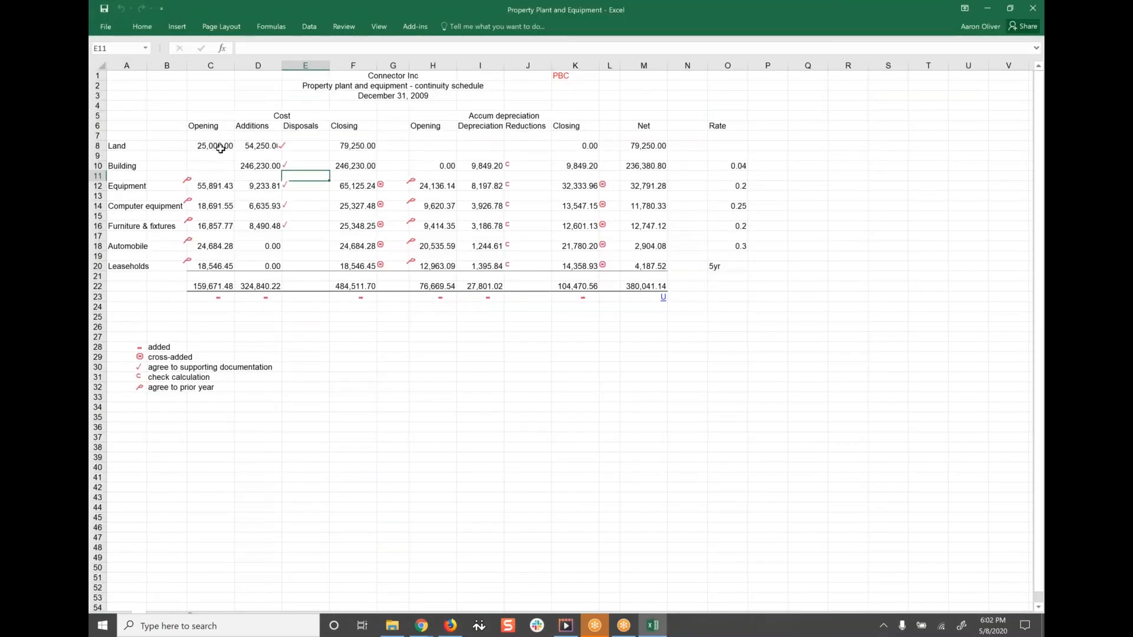
click(1031, 17)
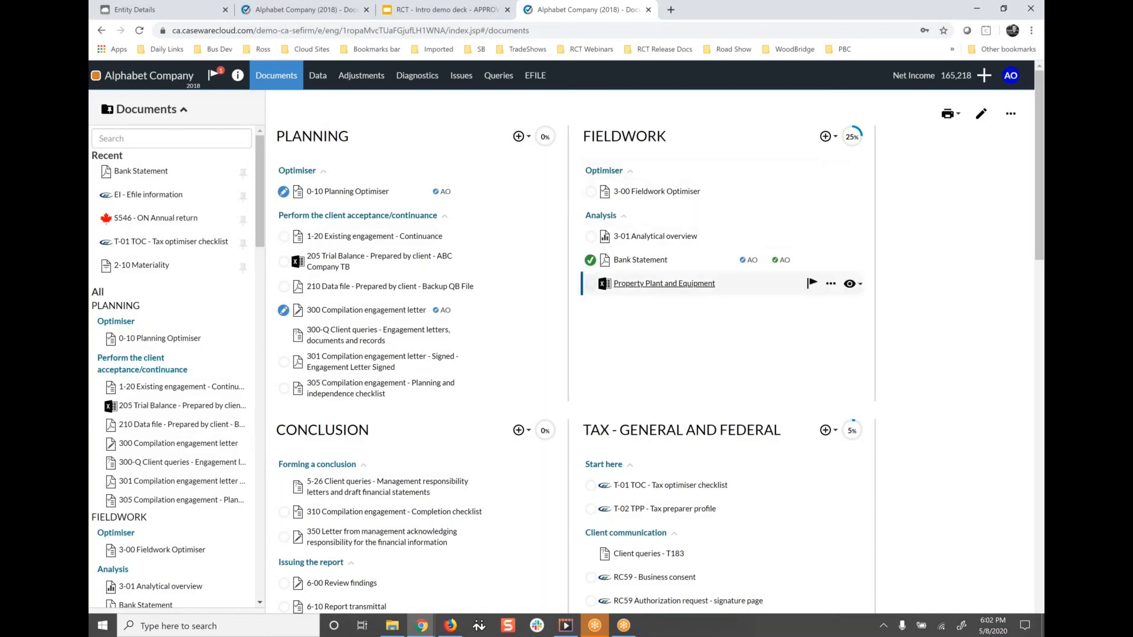
- Sign off the Property Plant and Equipment workbook as both prepared and reviewed in the Fieldwork documents
click(591, 286)
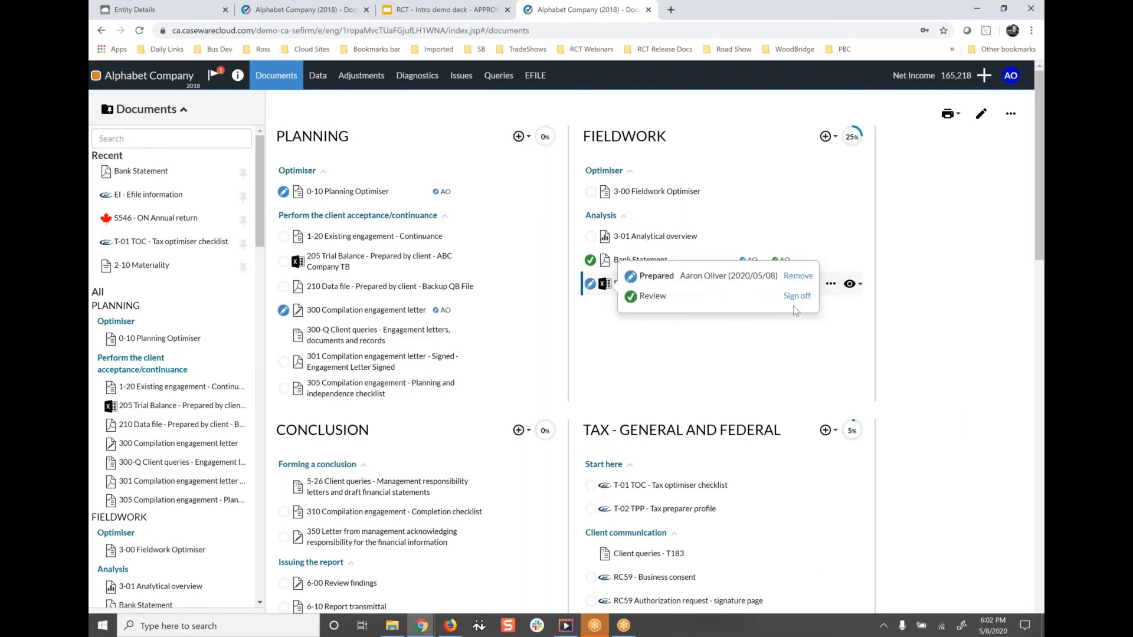
click(797, 296)
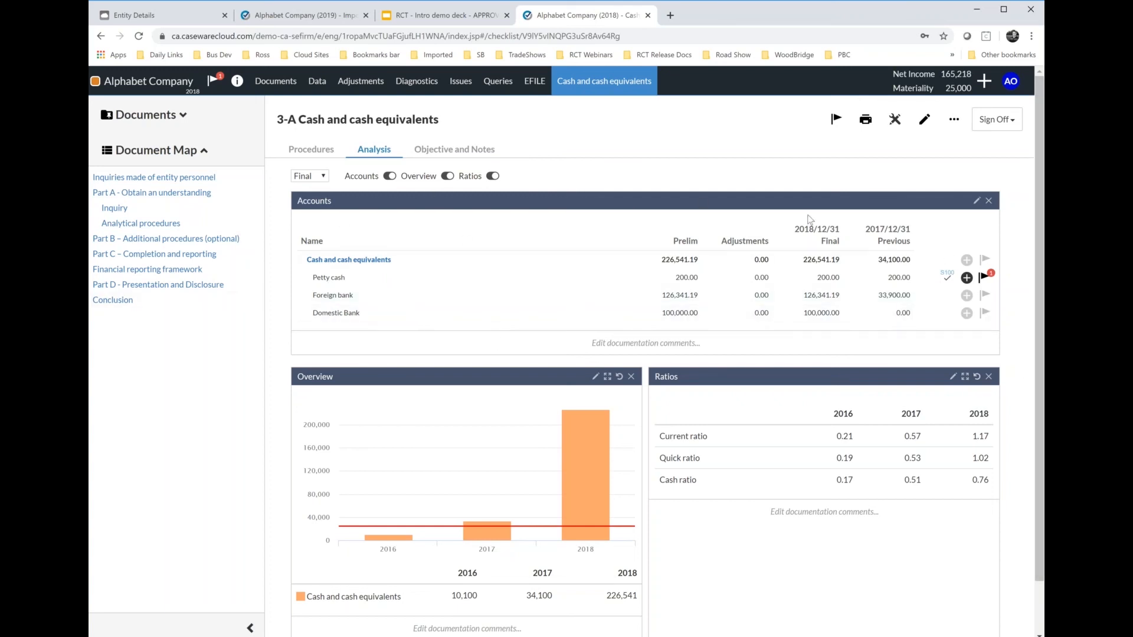
- Sign off 3-A Cash and cash equivalents as prepared and reviewed, and check its sign-off in the engagement's documents list
mouse_move(948, 283)
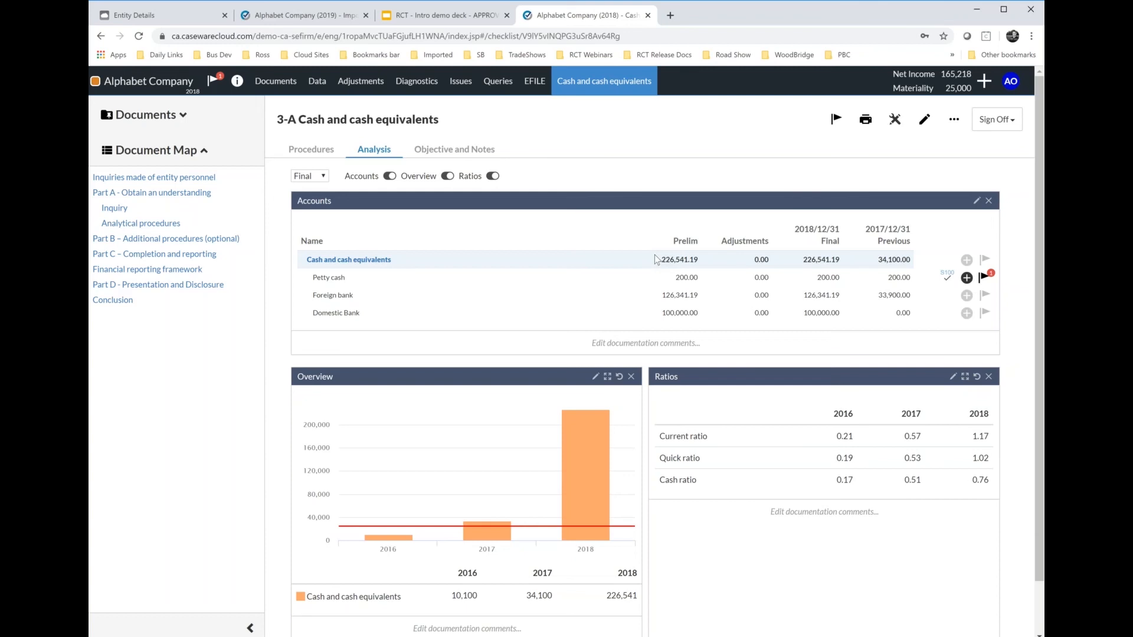
click(997, 120)
click(999, 151)
click(1000, 120)
click(1000, 119)
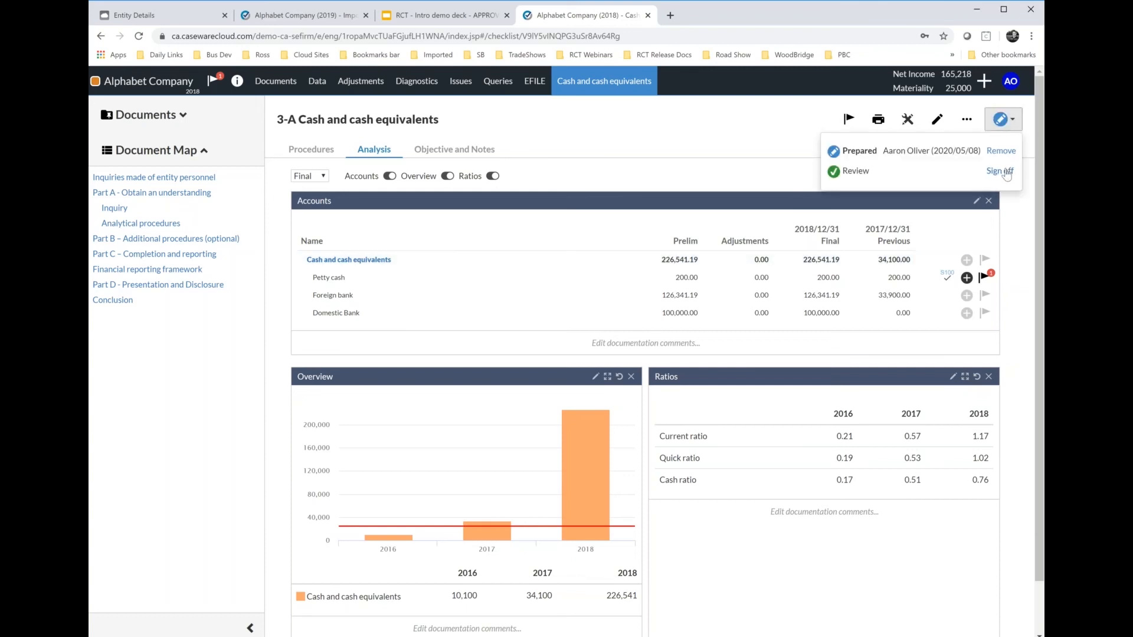
click(1007, 172)
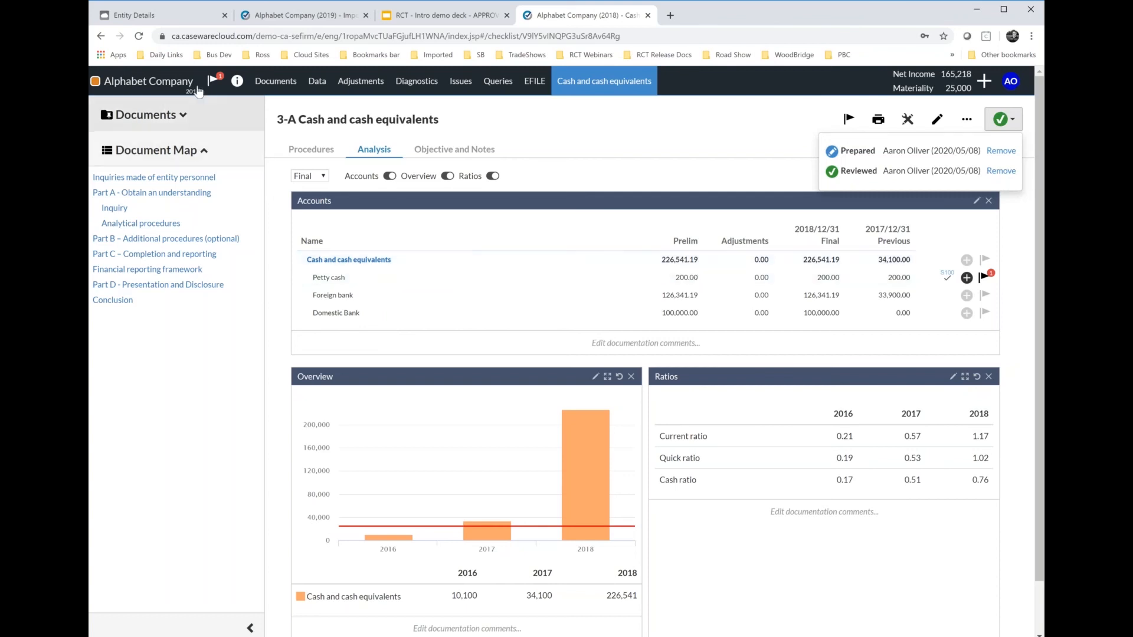
click(269, 81)
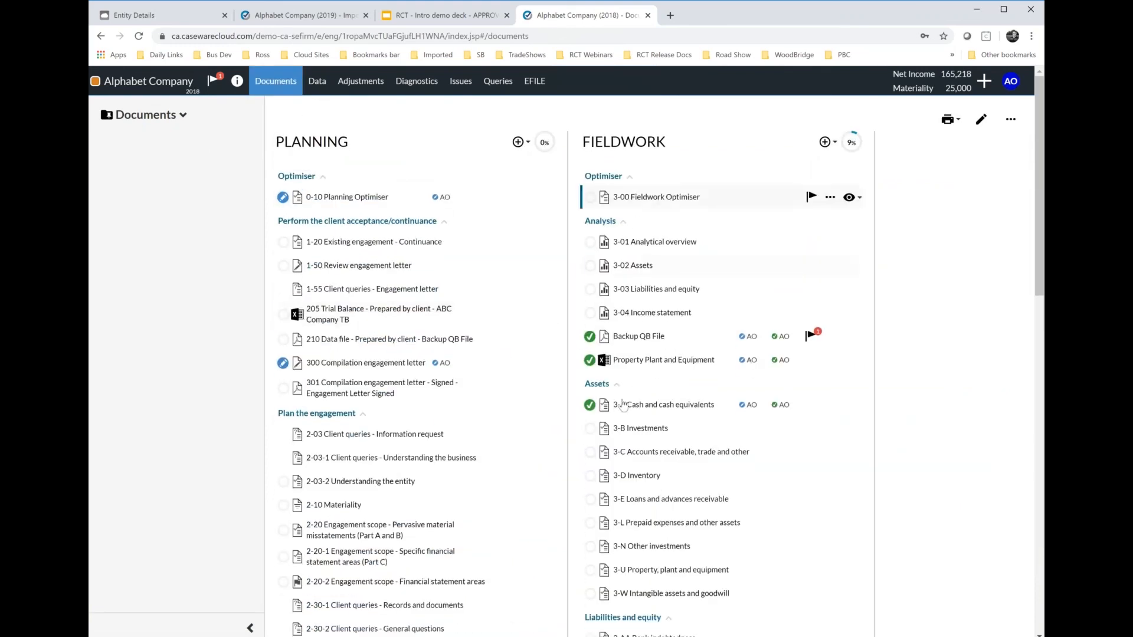
scroll(597, 434, down, 2)
scroll(597, 436, down, 1)
scroll(597, 436, up, 3)
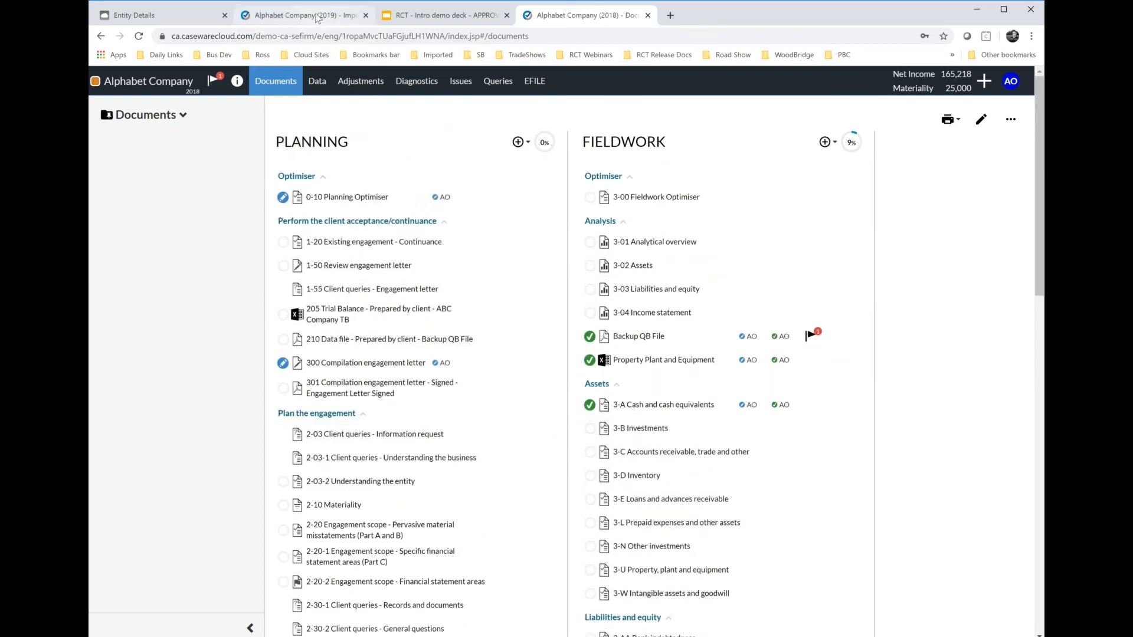
- Open the firm's Engagements overview, list all engagements, and expand the summary of 2019 ABC Company Compilation
click(185, 21)
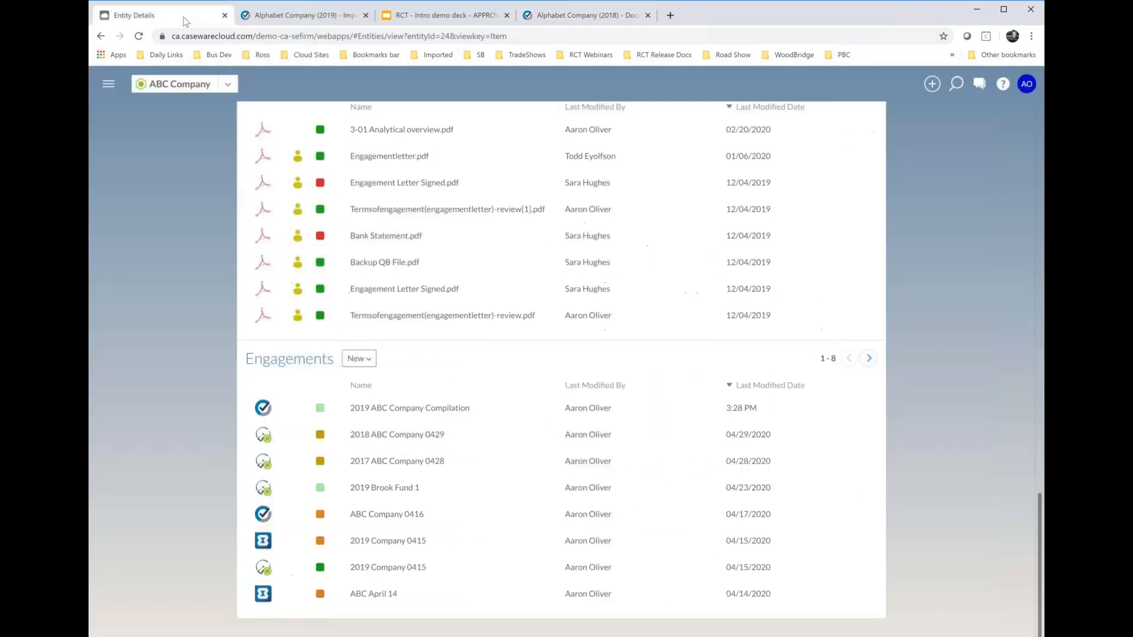
click(108, 83)
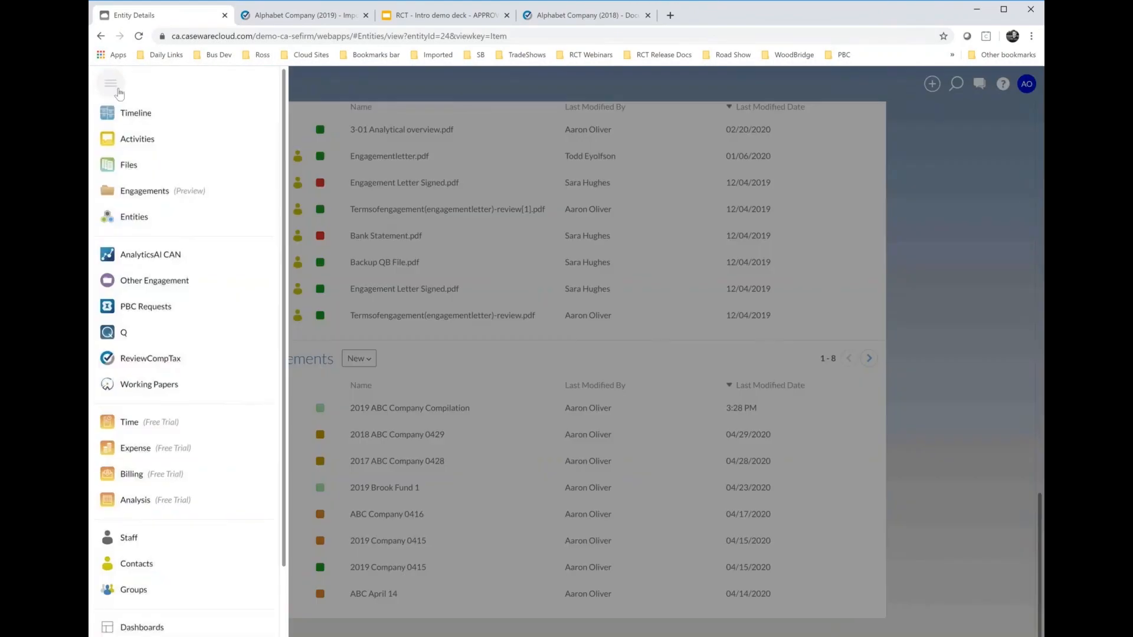
click(145, 192)
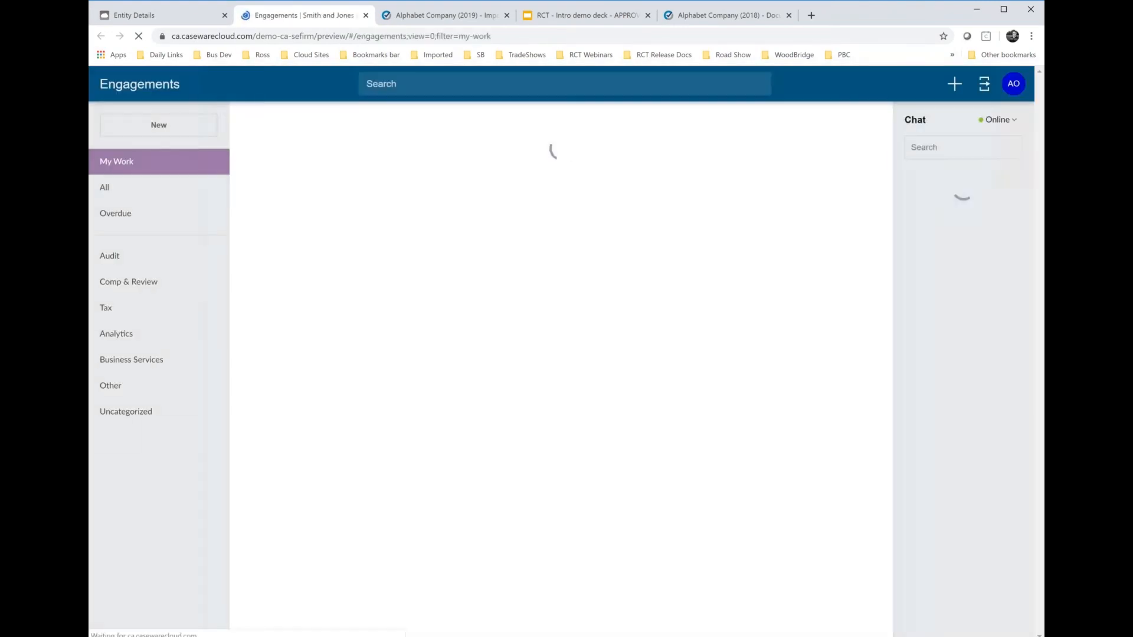
click(144, 192)
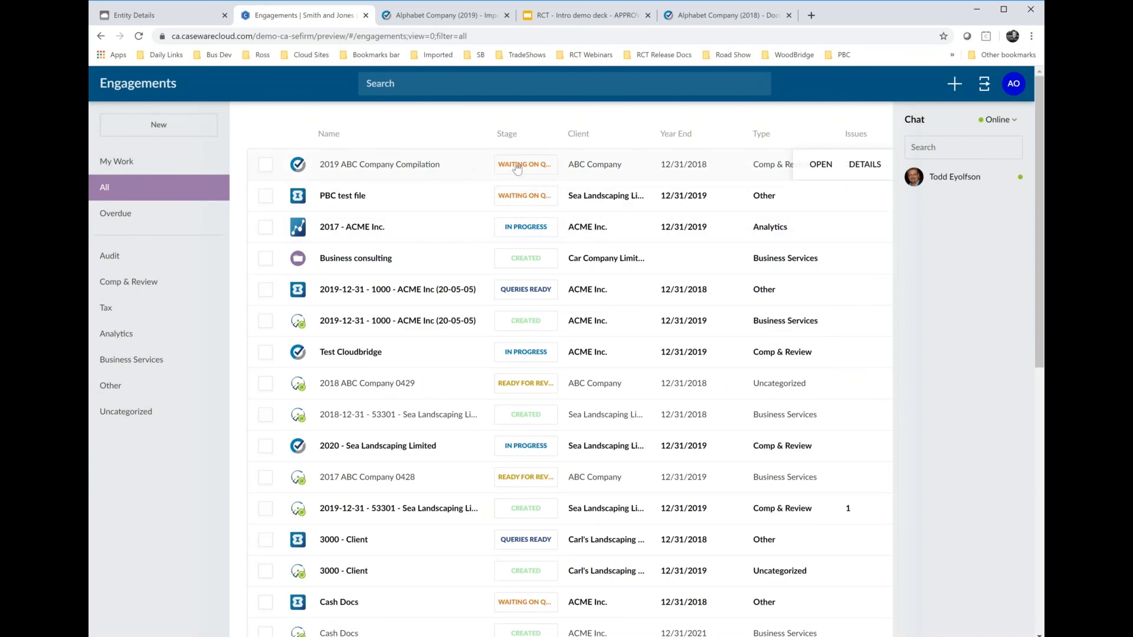
click(473, 169)
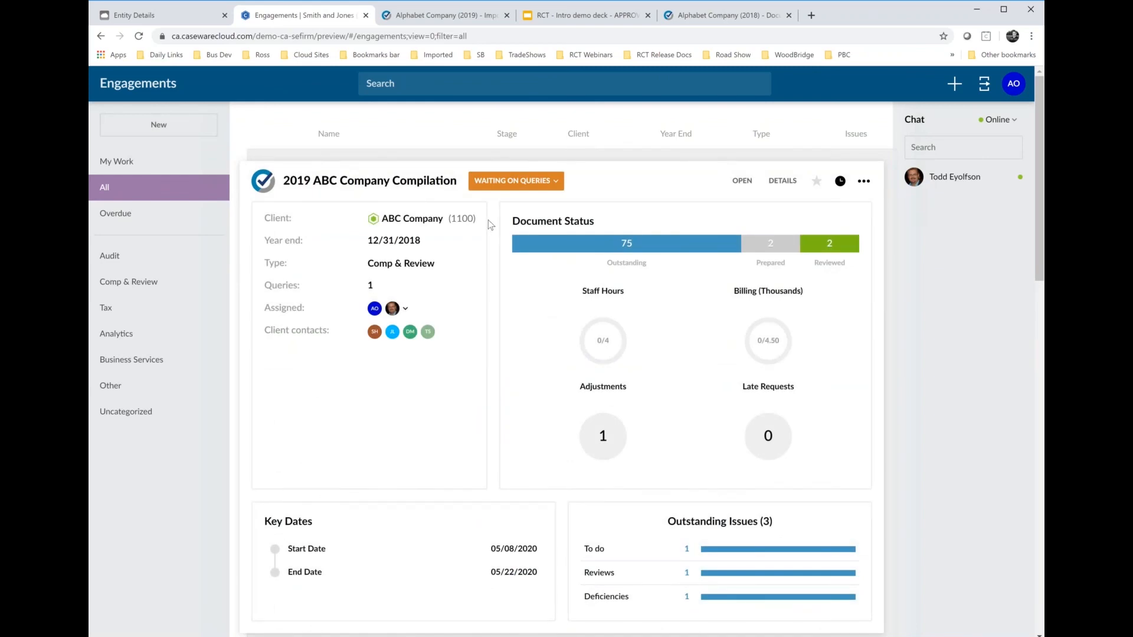
- Examine the outstanding issues, adjustments, late requests and document status in the 2019 ABC Company Compilation summary
click(752, 545)
click(587, 442)
click(773, 433)
click(640, 253)
click(197, 16)
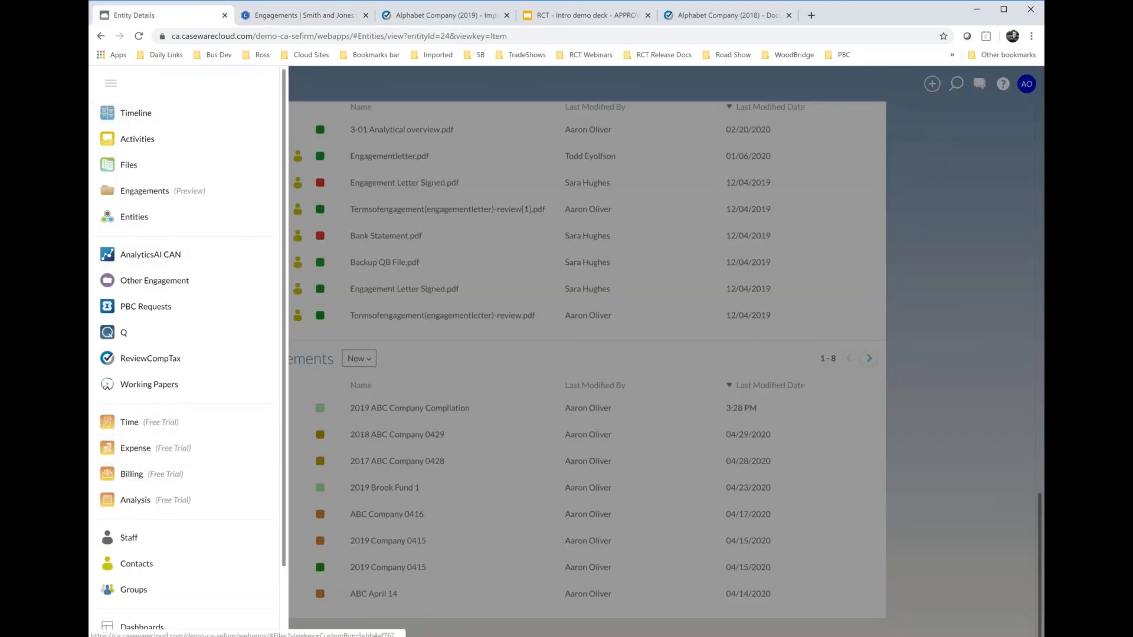
click(292, 20)
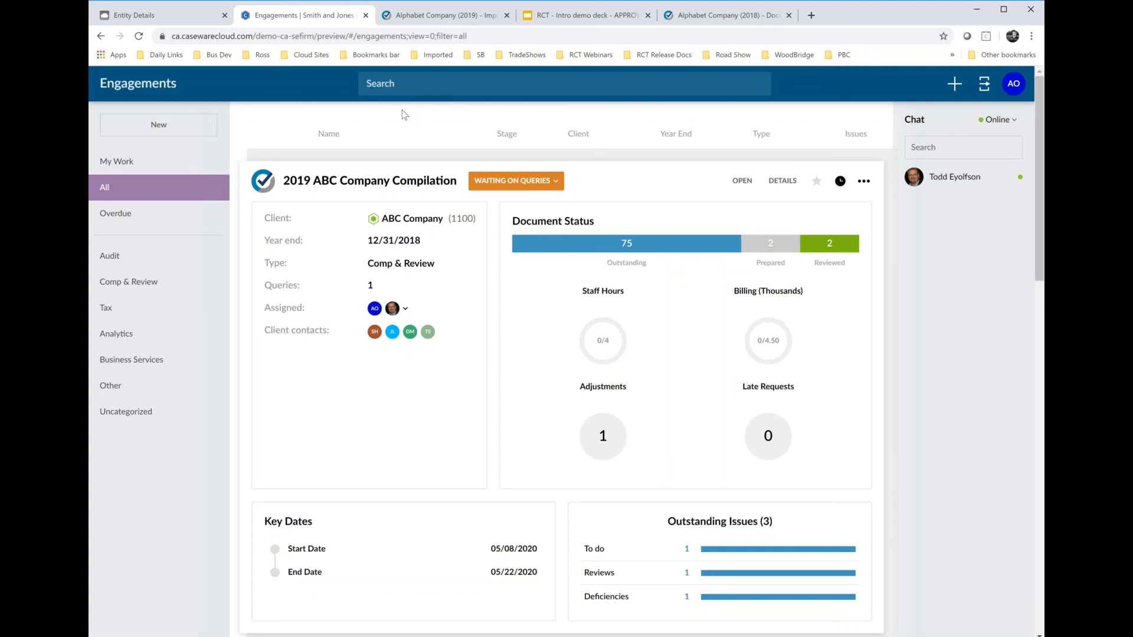
- Open the activity timeline, check the new activity types, and browse recent activity across all entities
click(134, 15)
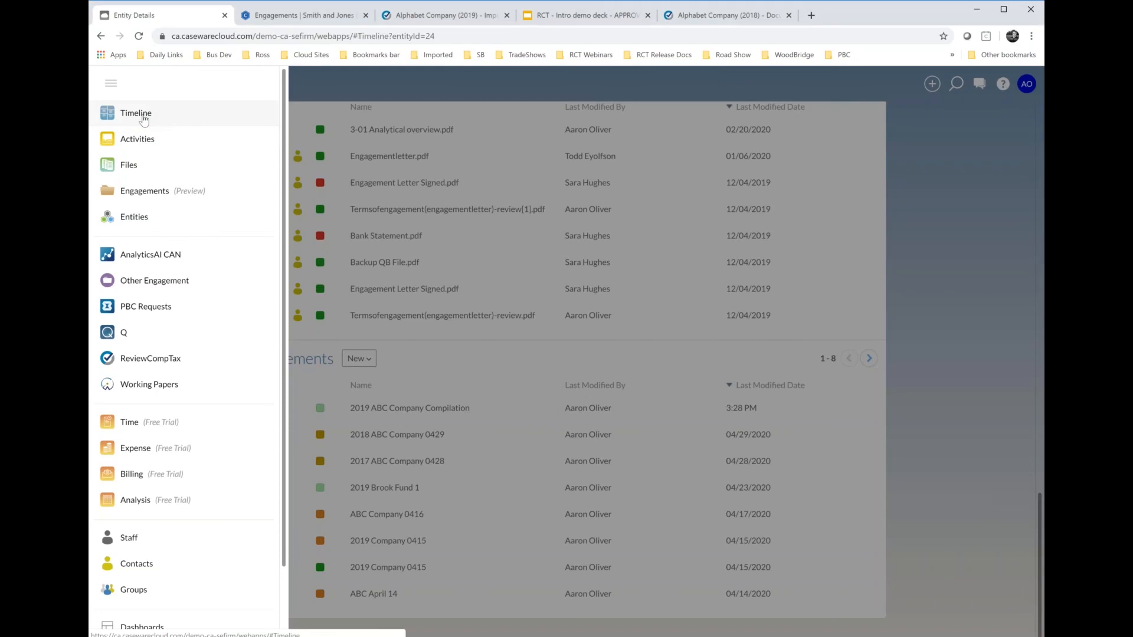
click(143, 116)
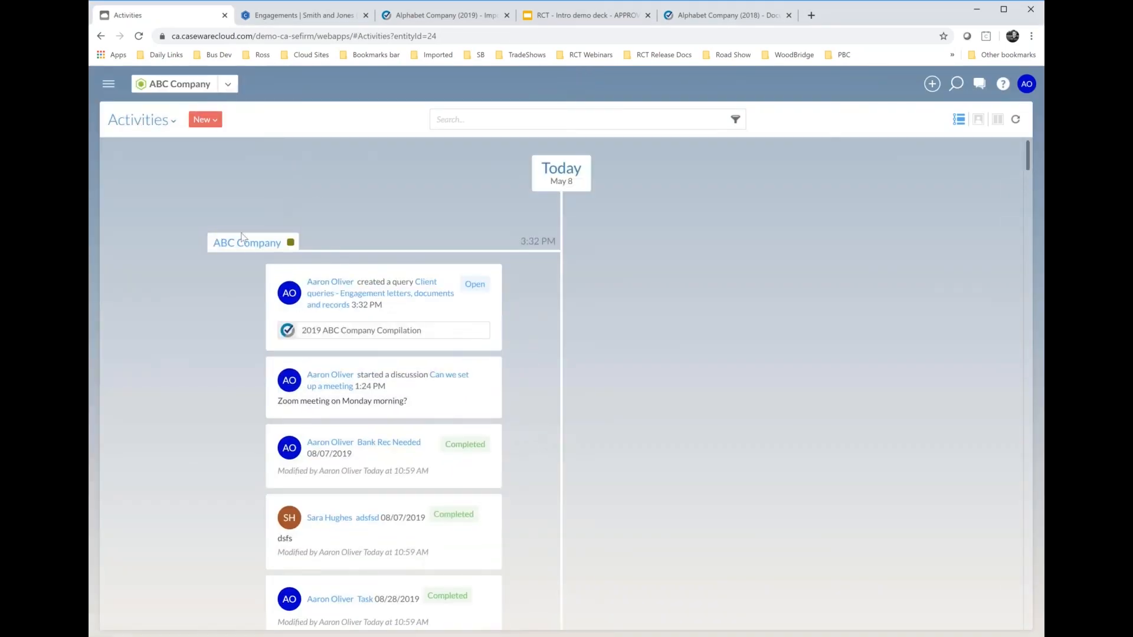
click(205, 120)
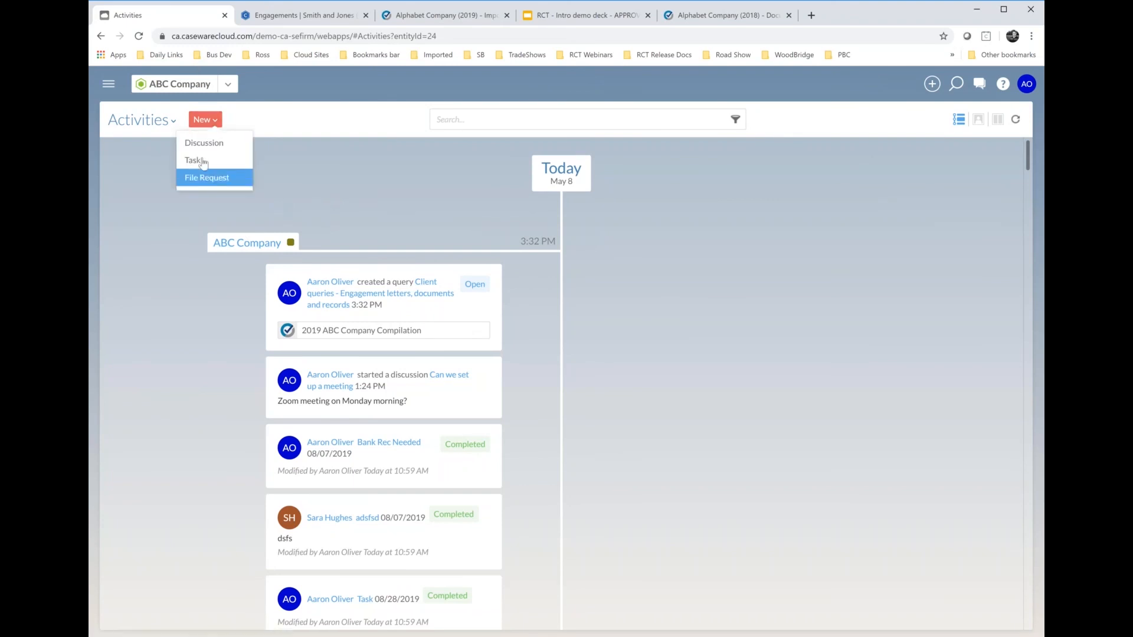
click(227, 84)
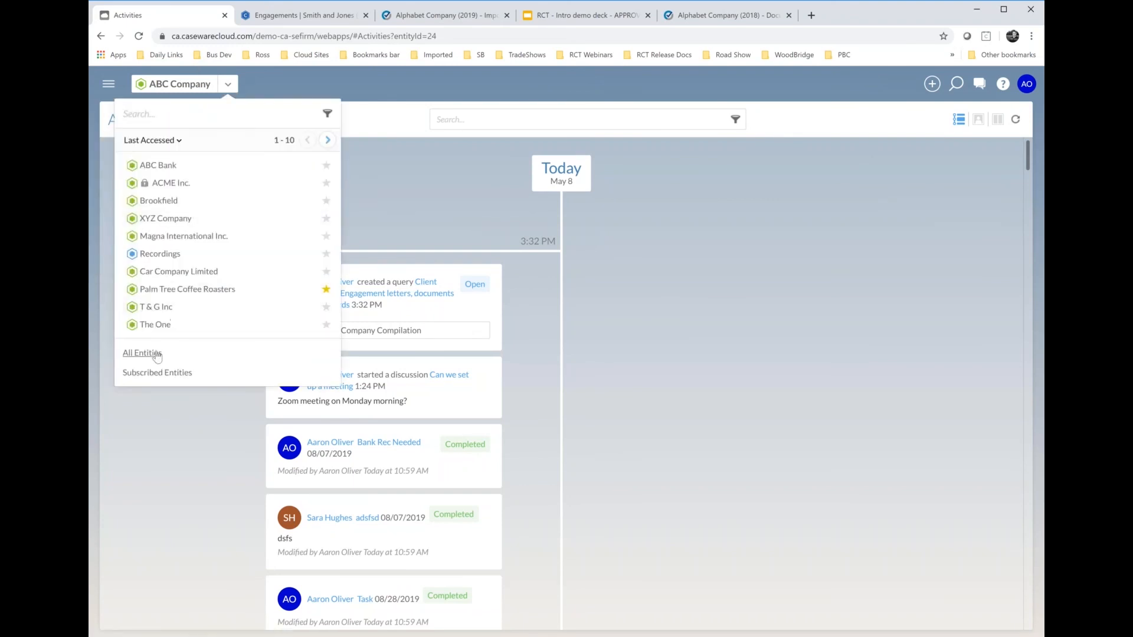
click(142, 353)
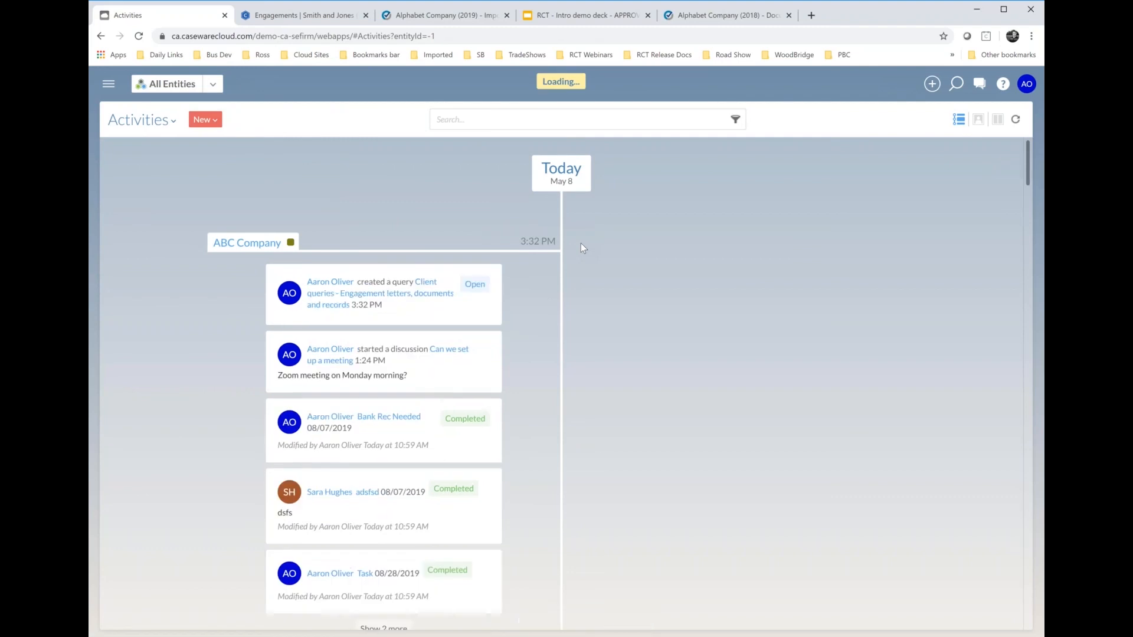
scroll(472, 301, down, 7)
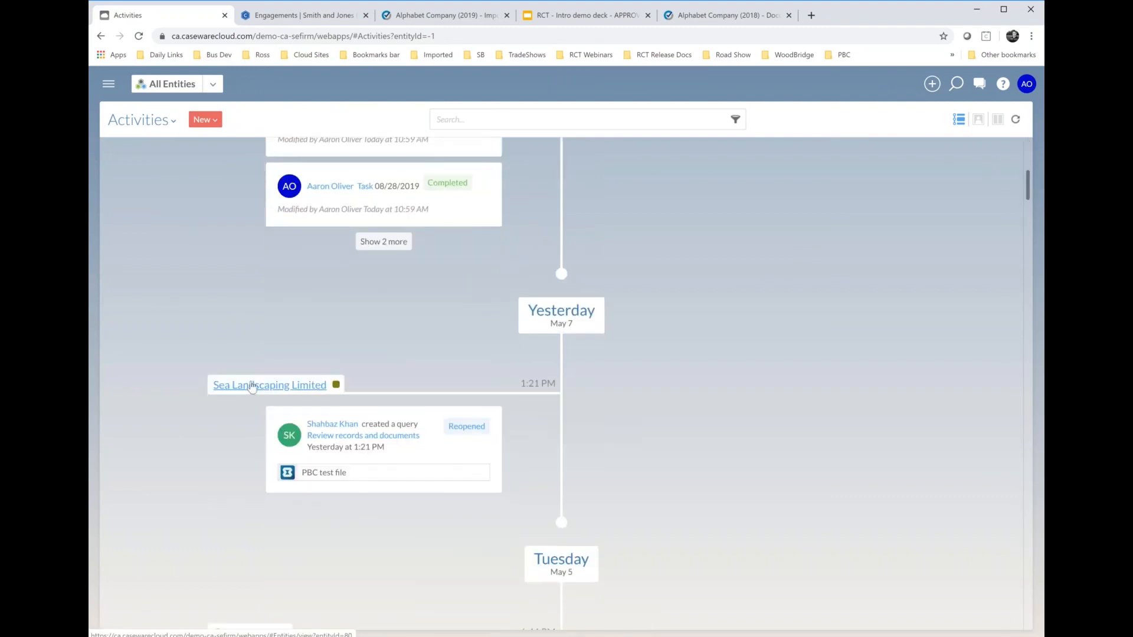
scroll(254, 386, down, 6)
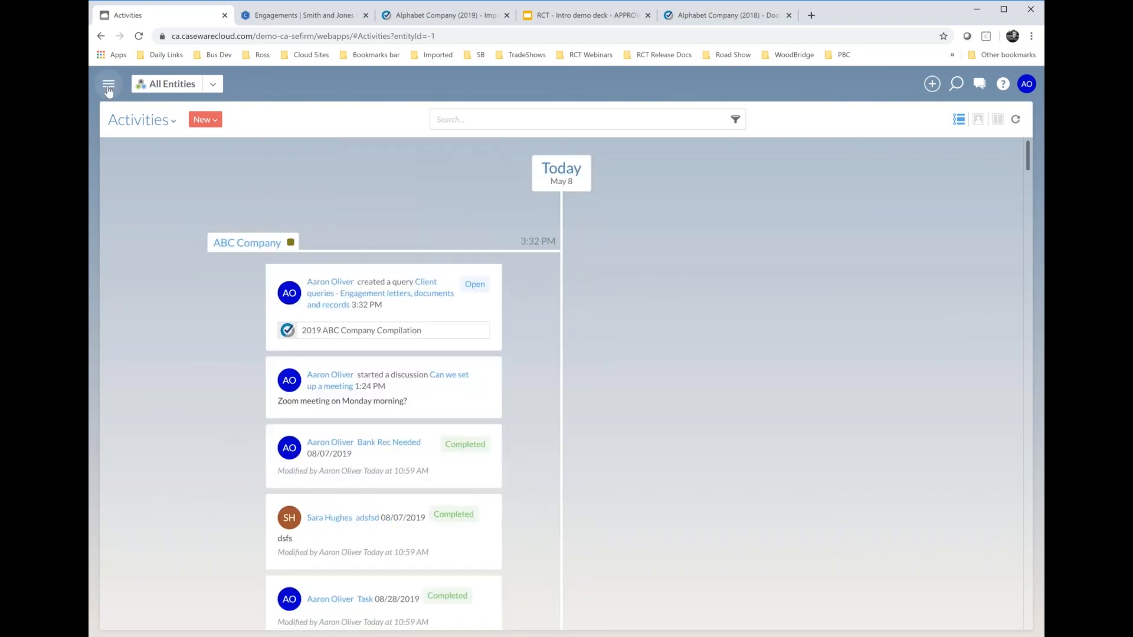
- Start a new discussion from the Activities list for ABC Company with the subject "Let's meet"
click(109, 88)
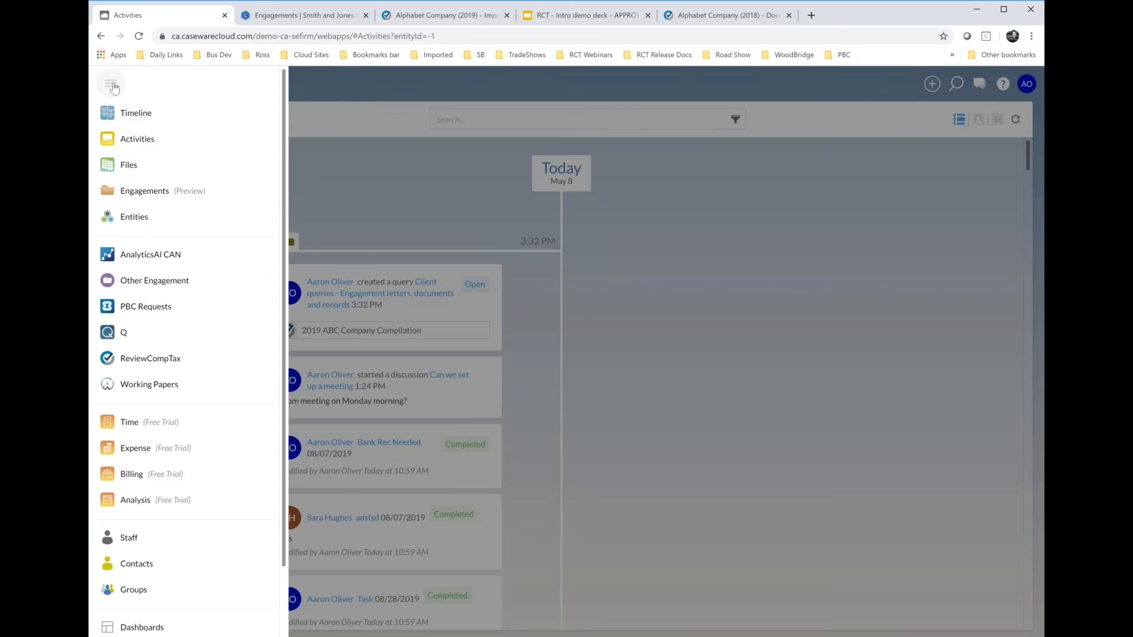
click(137, 140)
click(204, 119)
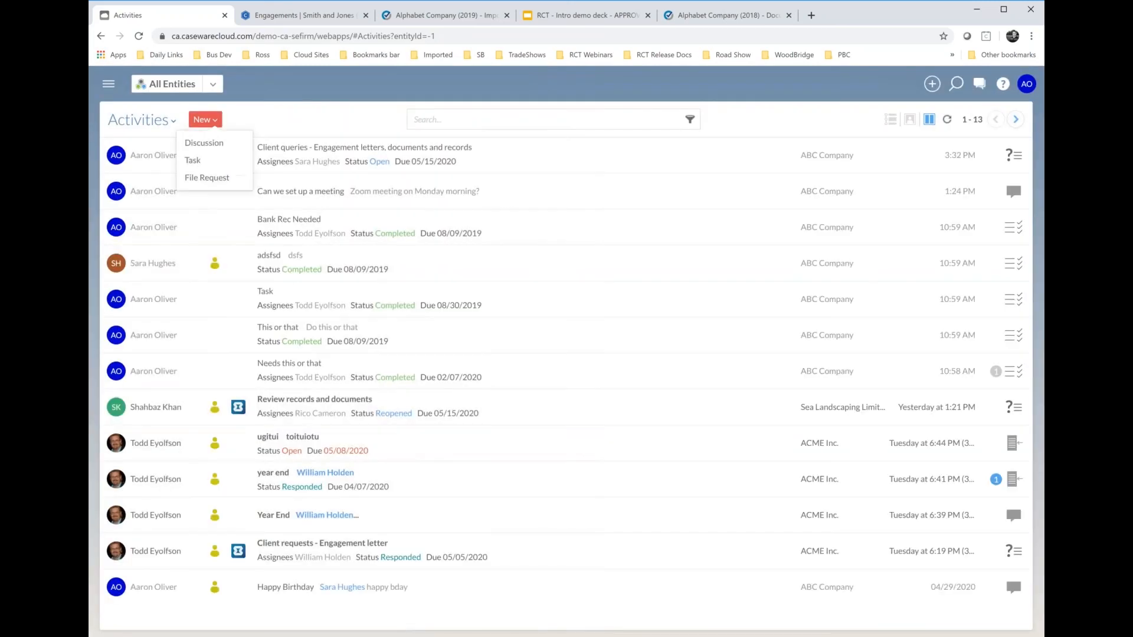
click(203, 143)
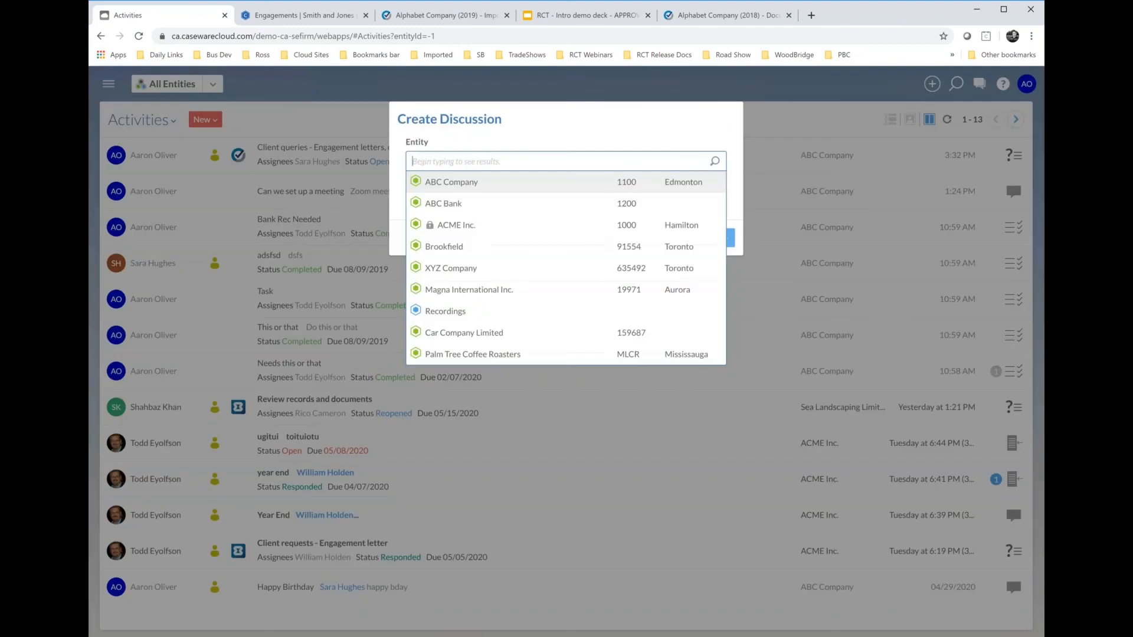
click(444, 186)
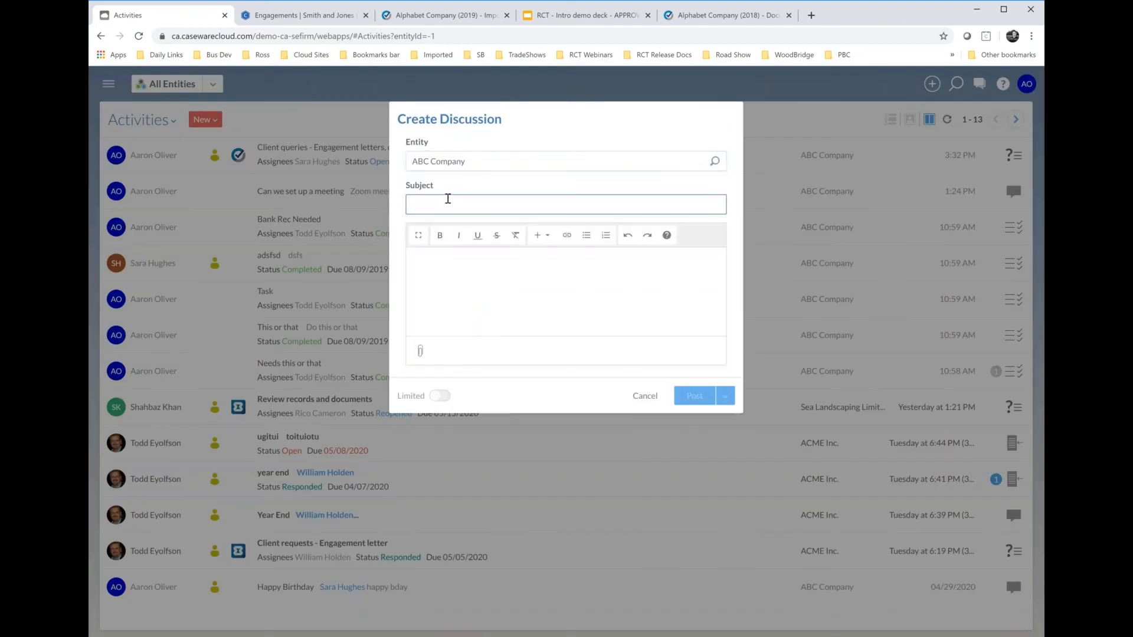
text(Let's meet)
key(Tab)
- Mention the client contact with the message "can we meeting through zoom on Monday?", post the discussion, and share it with the contact
text(@sara)
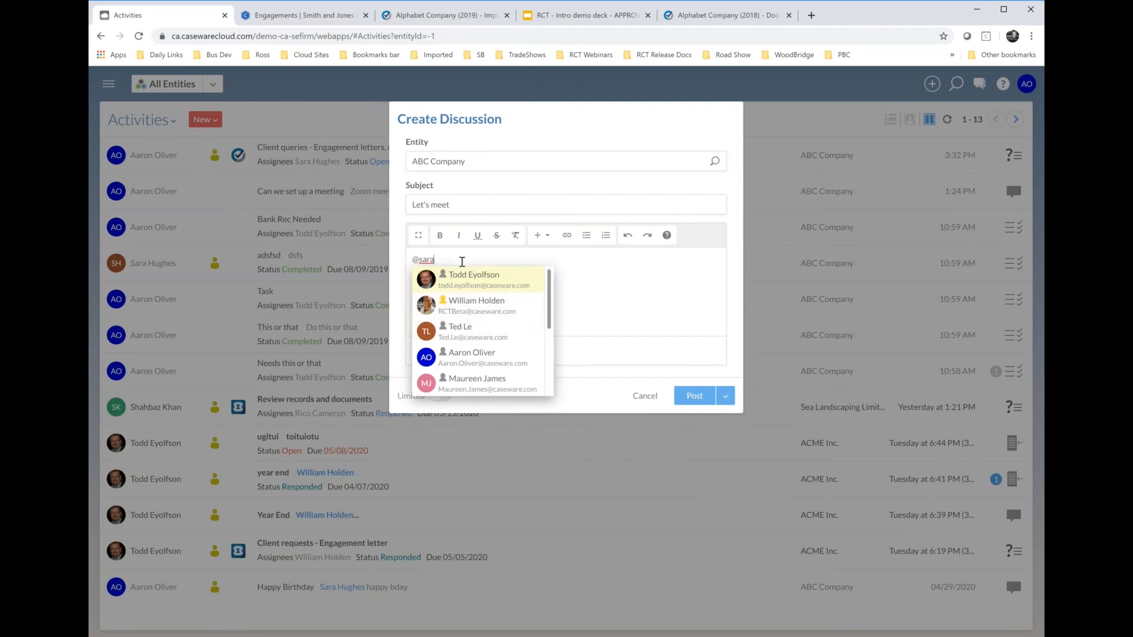
text(h)
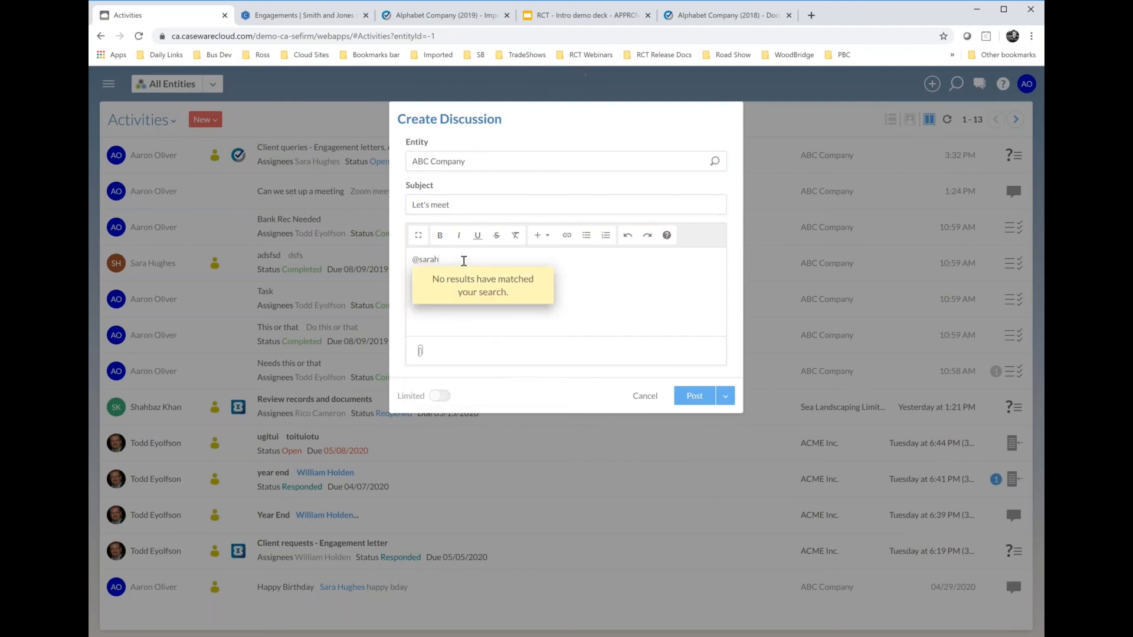
key(BackSpace)
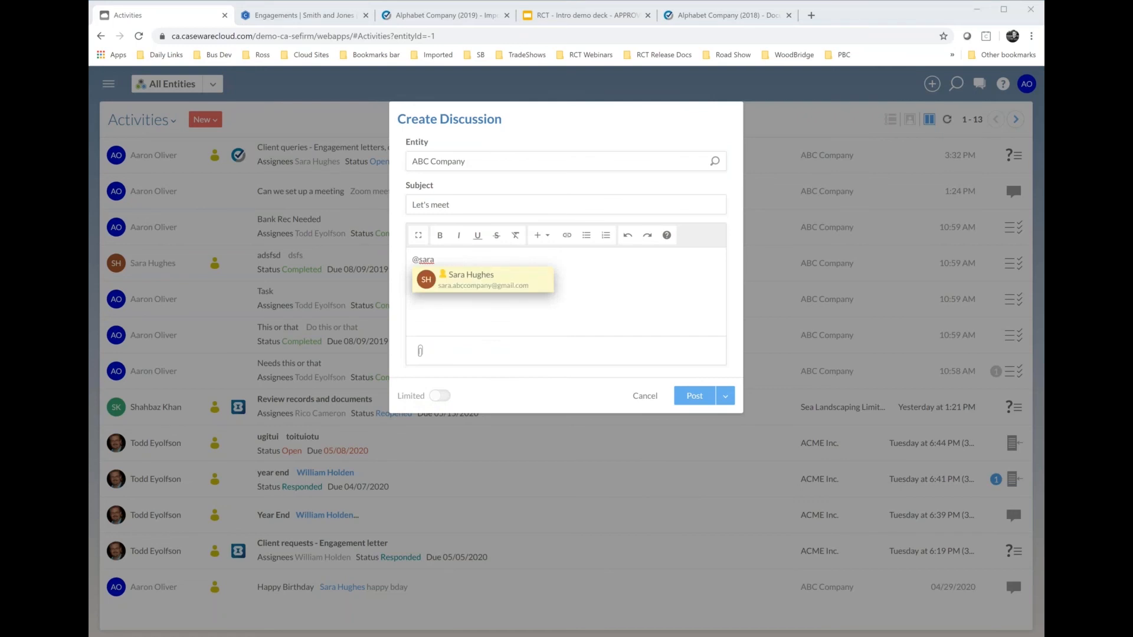
click(488, 281)
text(can we meeting)
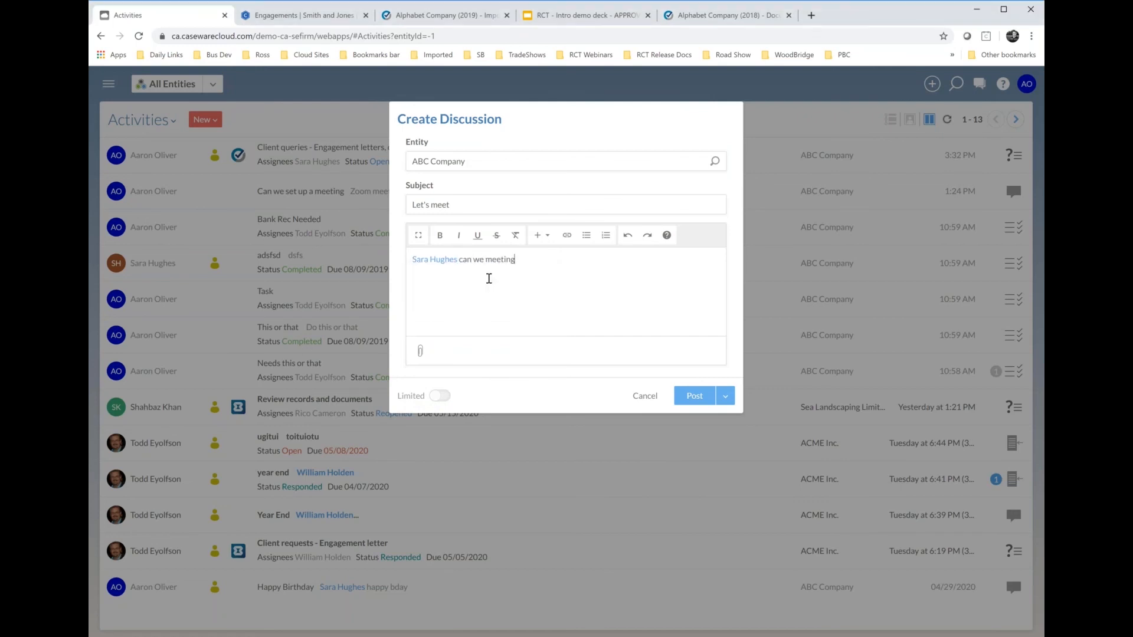
text( n)
key(BackSpace)
text(through zoom on Monday?)
click(702, 394)
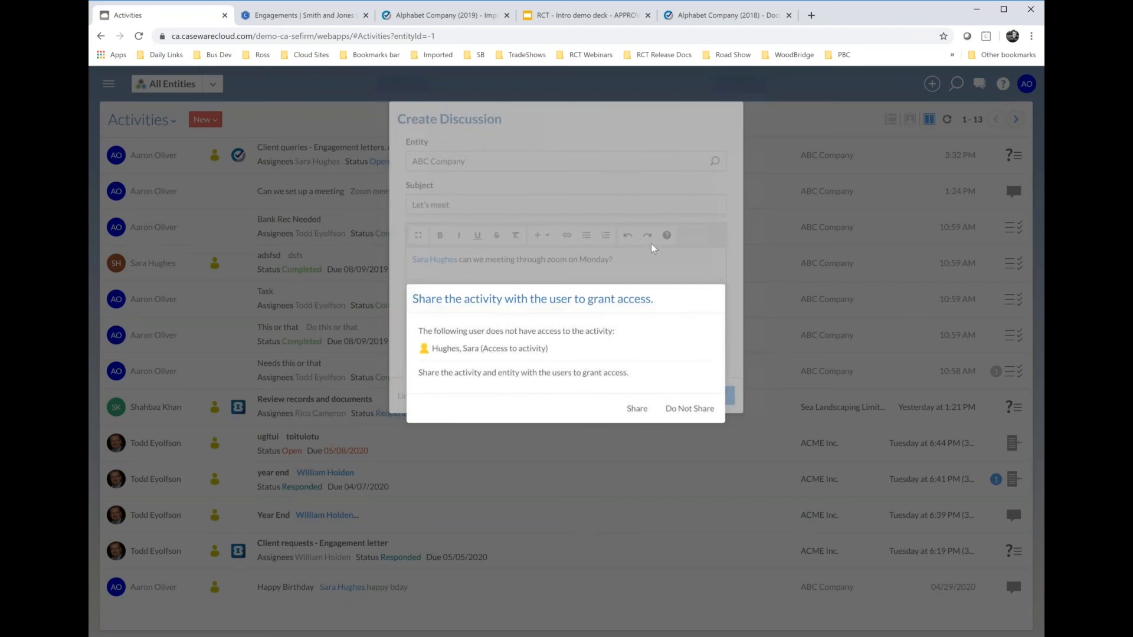
click(636, 415)
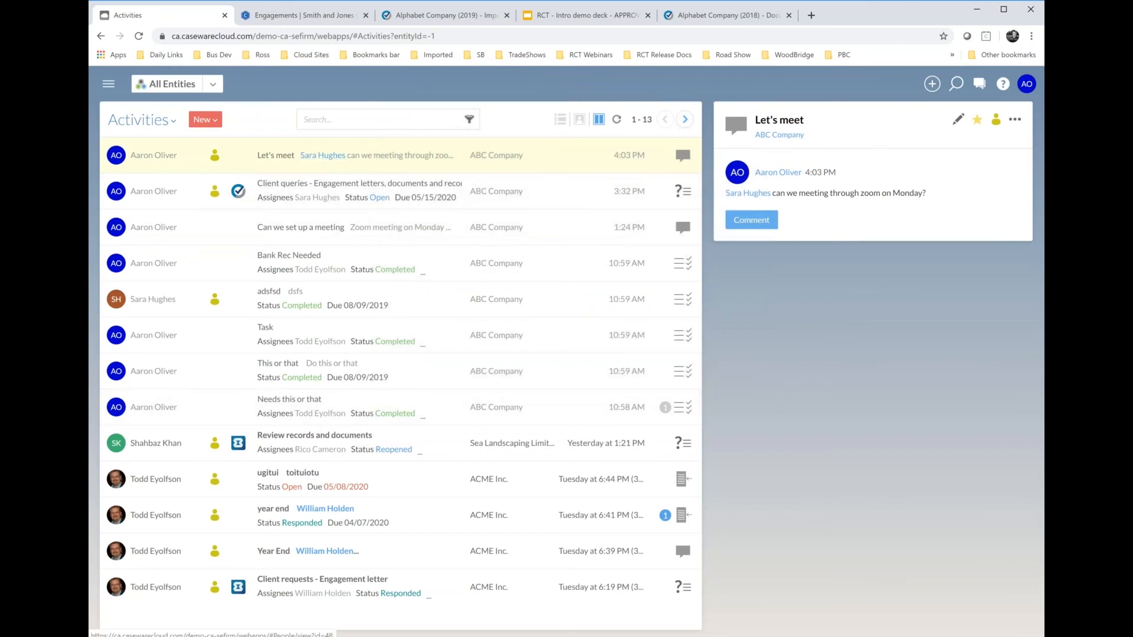
- Open the Billing work in progress for all entities and select ABC Company
click(109, 83)
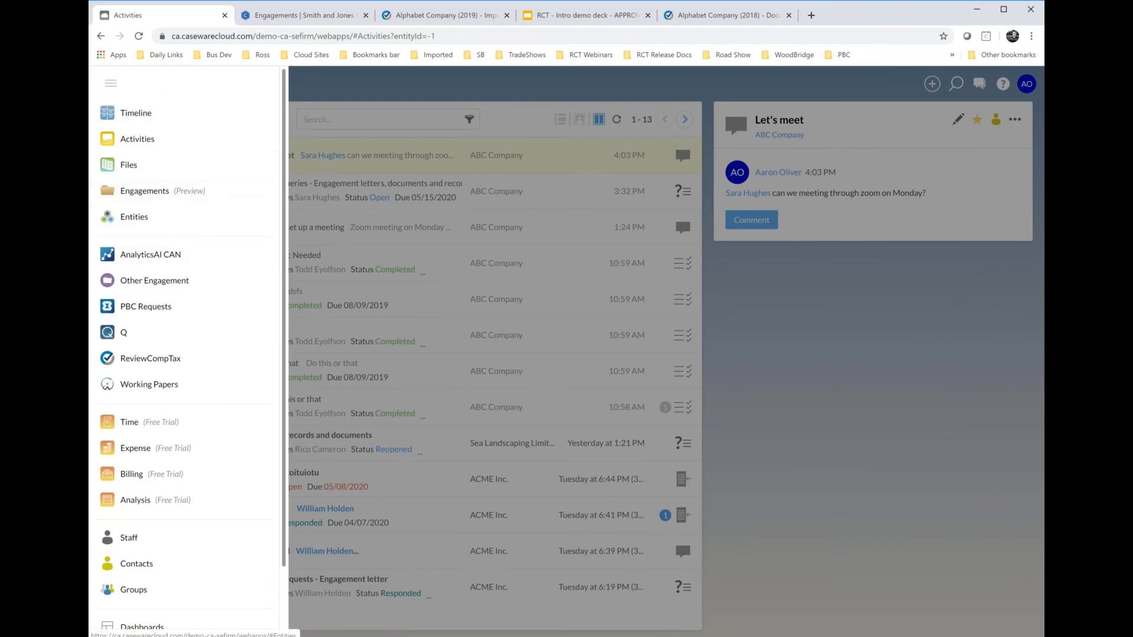
scroll(142, 213, down, 1)
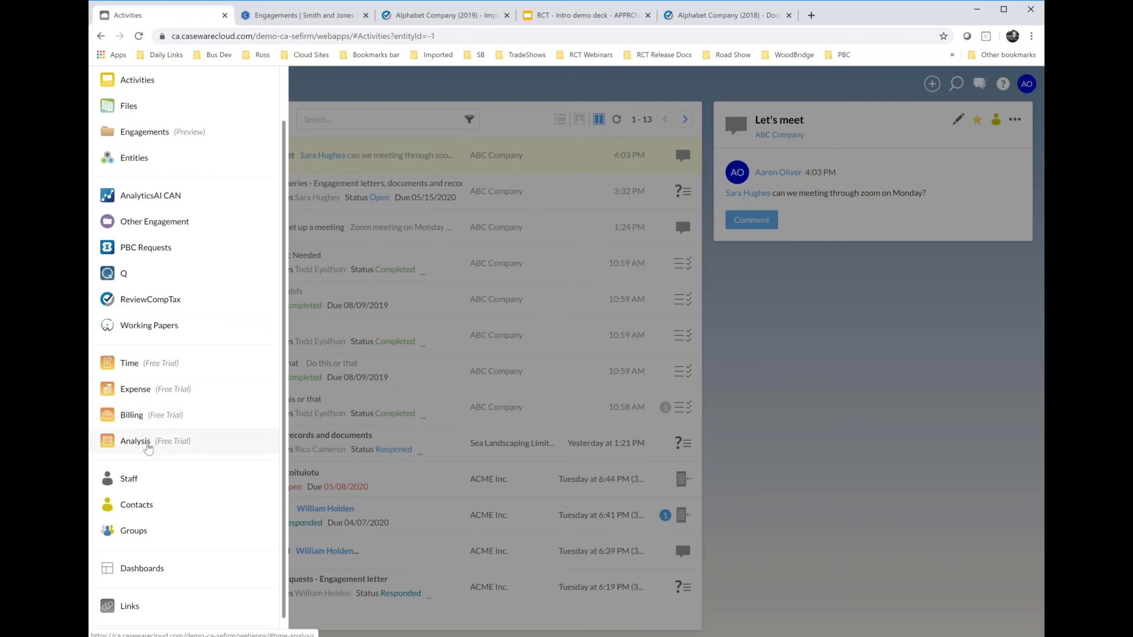
click(132, 416)
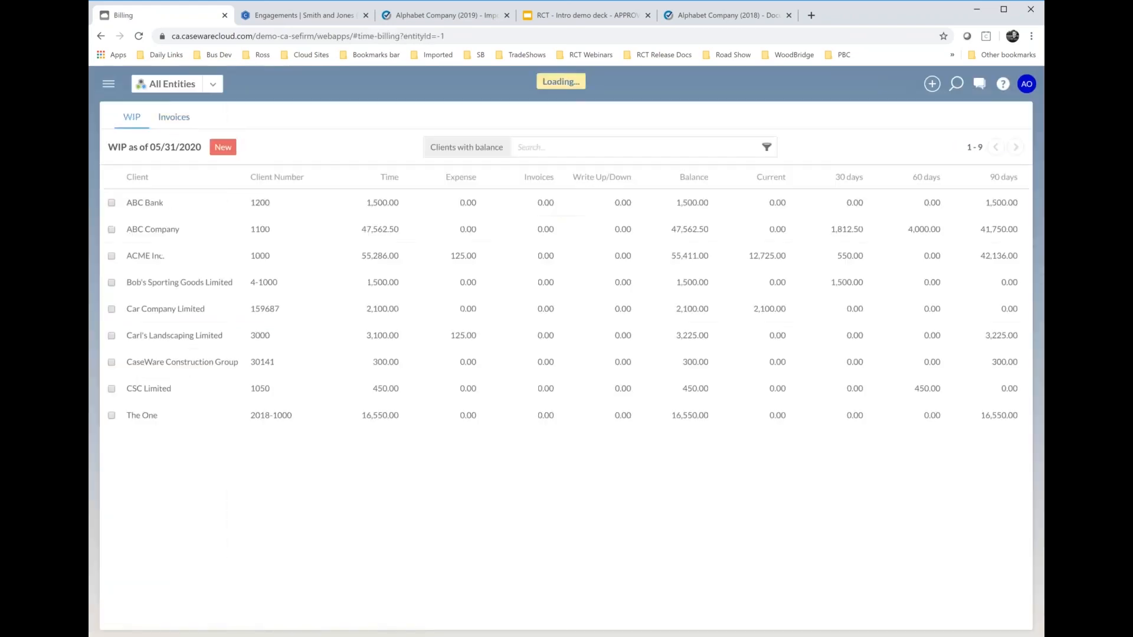
click(148, 232)
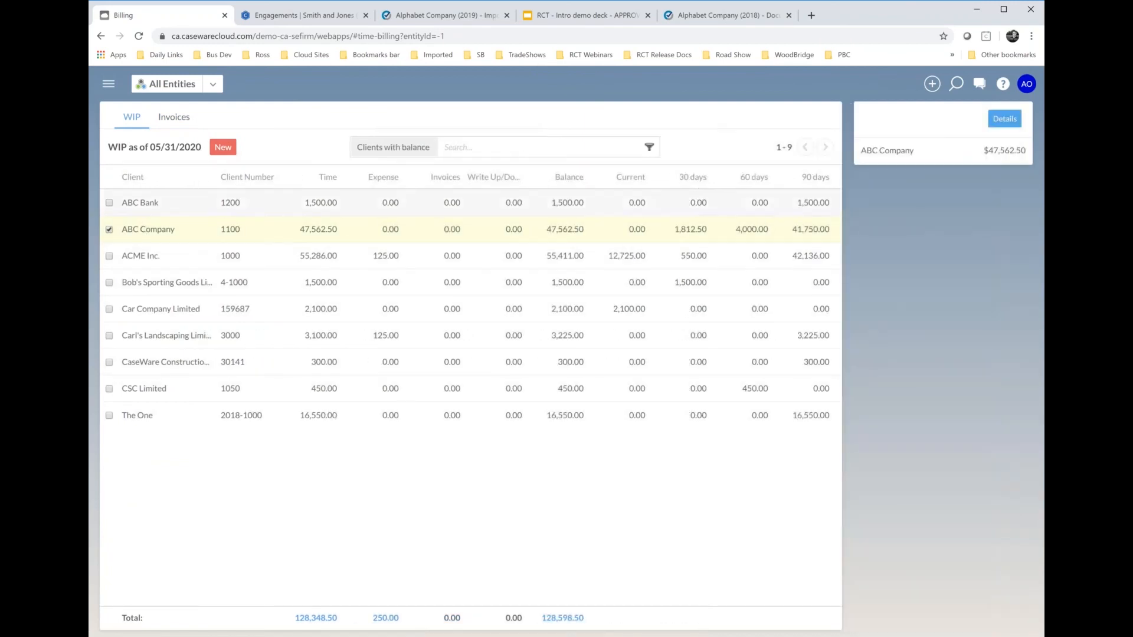
- Review ABC Company's work-in-progress detail report, close it, and open the billing invoices list
click(1005, 125)
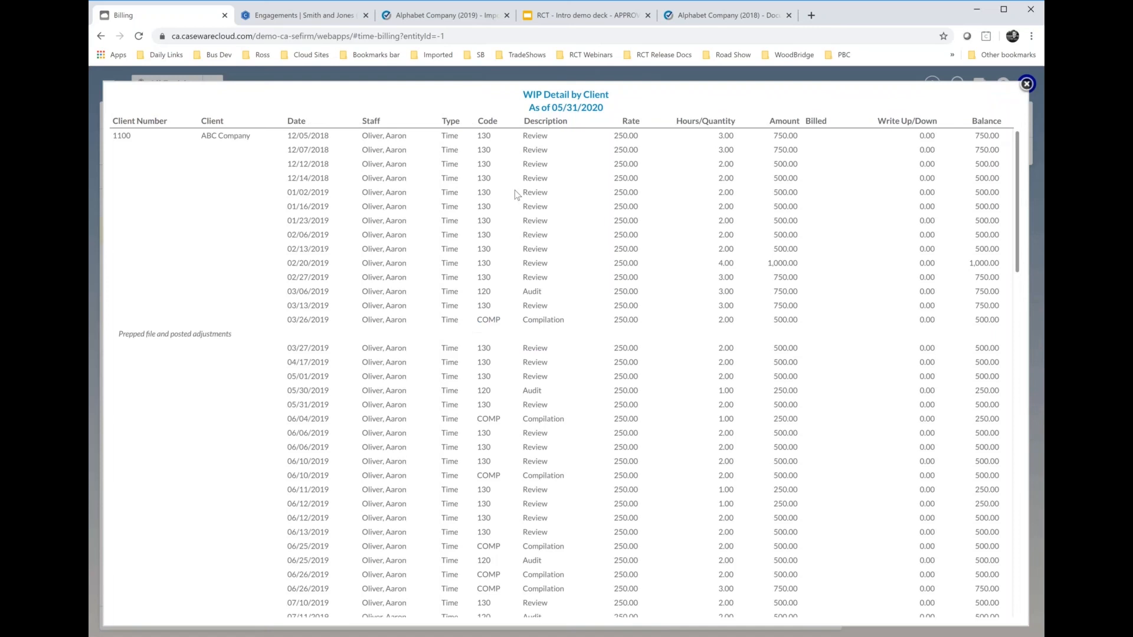
key(Escape)
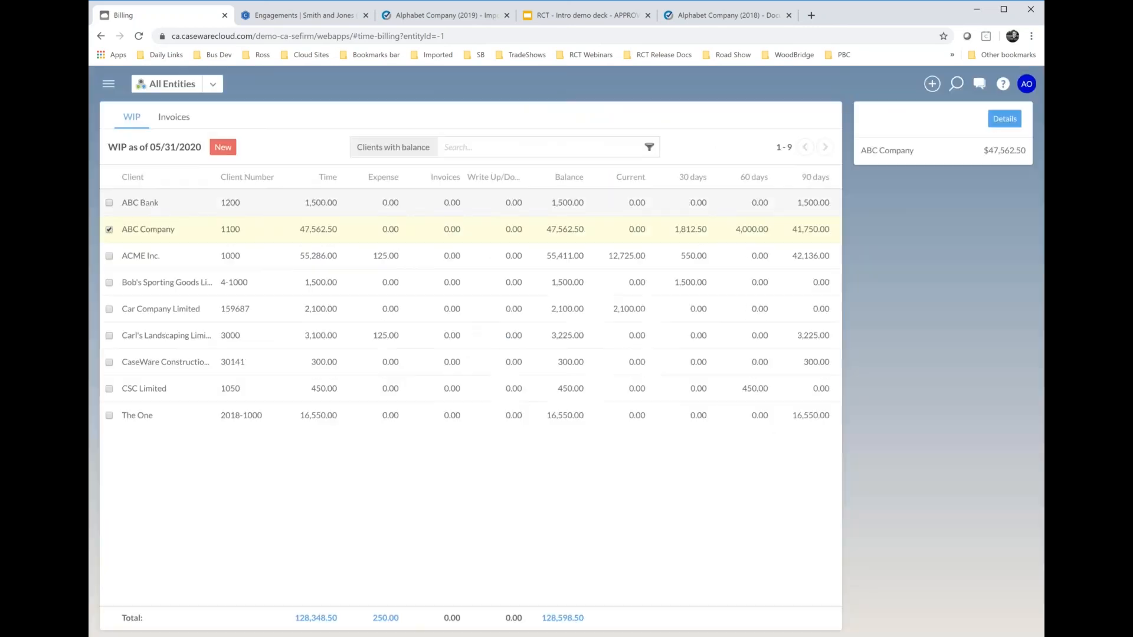
click(177, 118)
- Filter the invoices by a custom date range starting on 05/05/2019
click(980, 149)
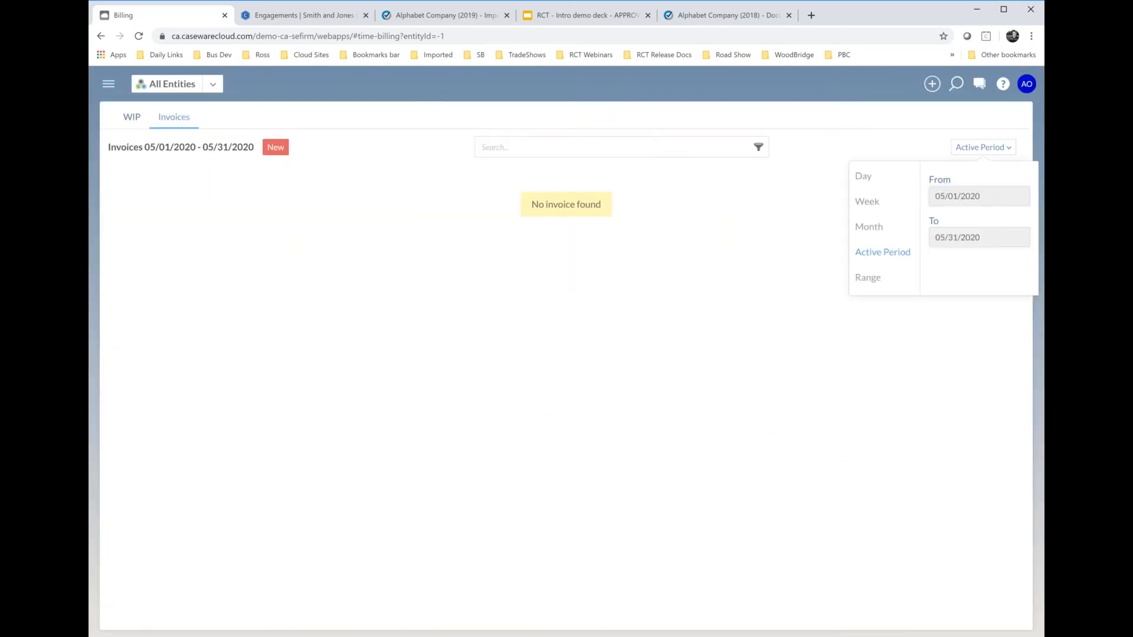
click(883, 266)
click(955, 200)
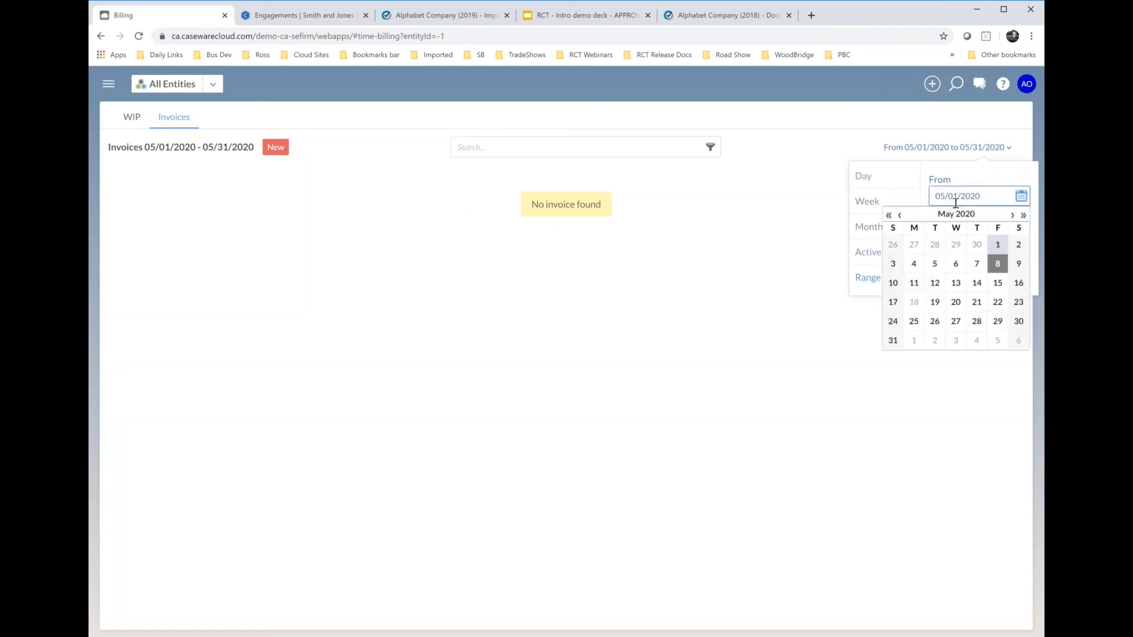
click(889, 215)
click(896, 264)
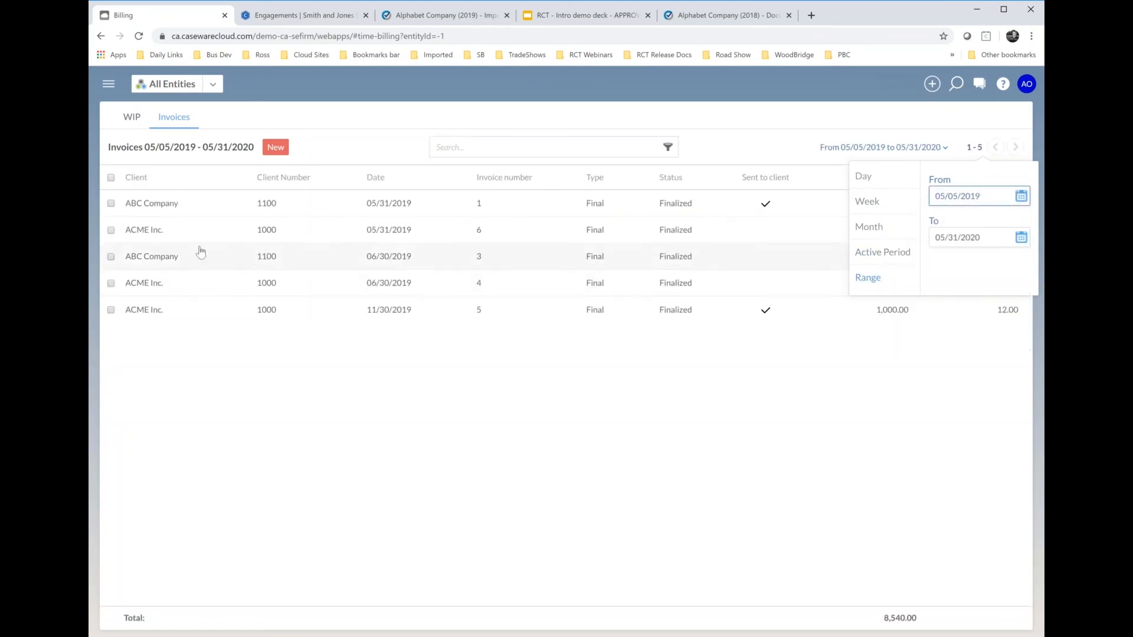
- Select ABC Company's finalized invoice number 1 and open it in the billing wizard
click(147, 208)
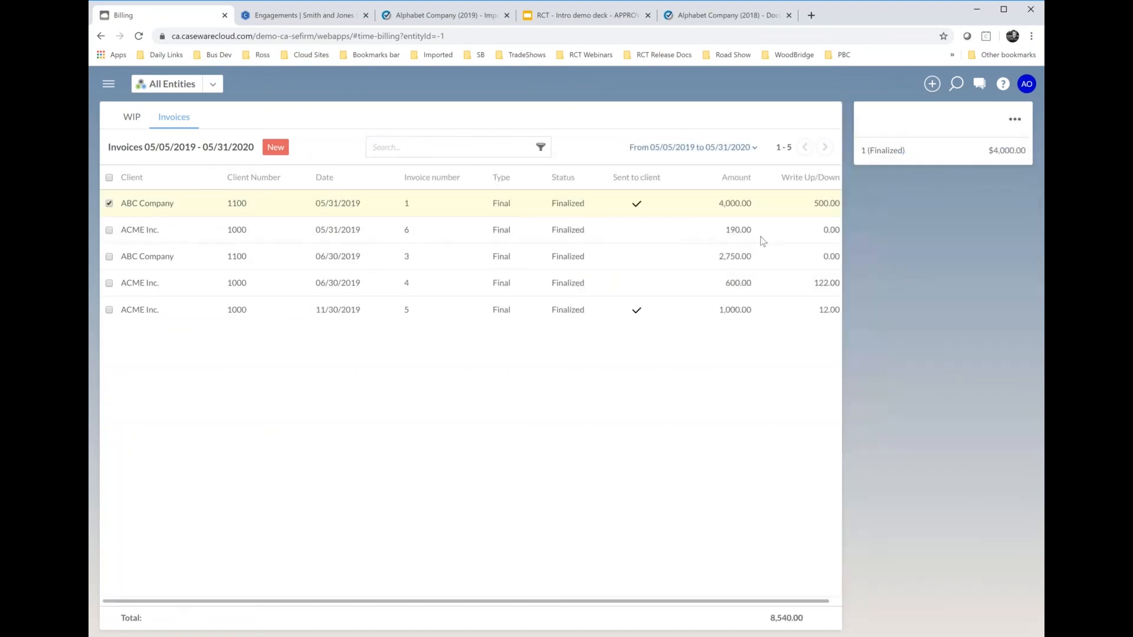
click(1014, 119)
click(894, 147)
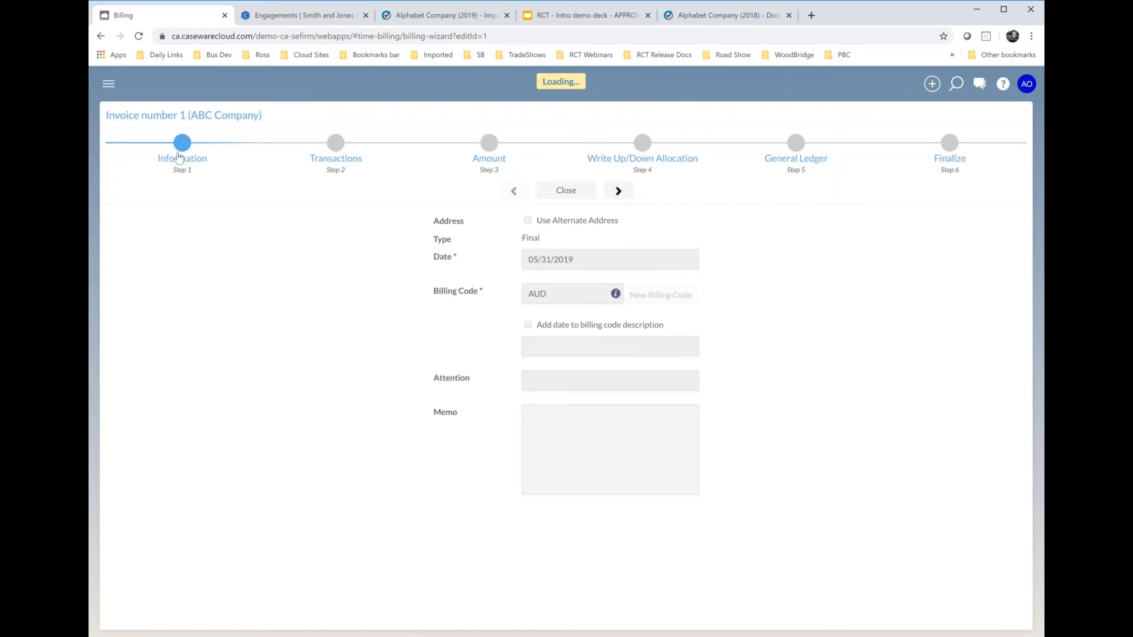
- Review invoice 1 from Transactions through Finalize, then open the option to resend it to the client and cancel the email
click(362, 158)
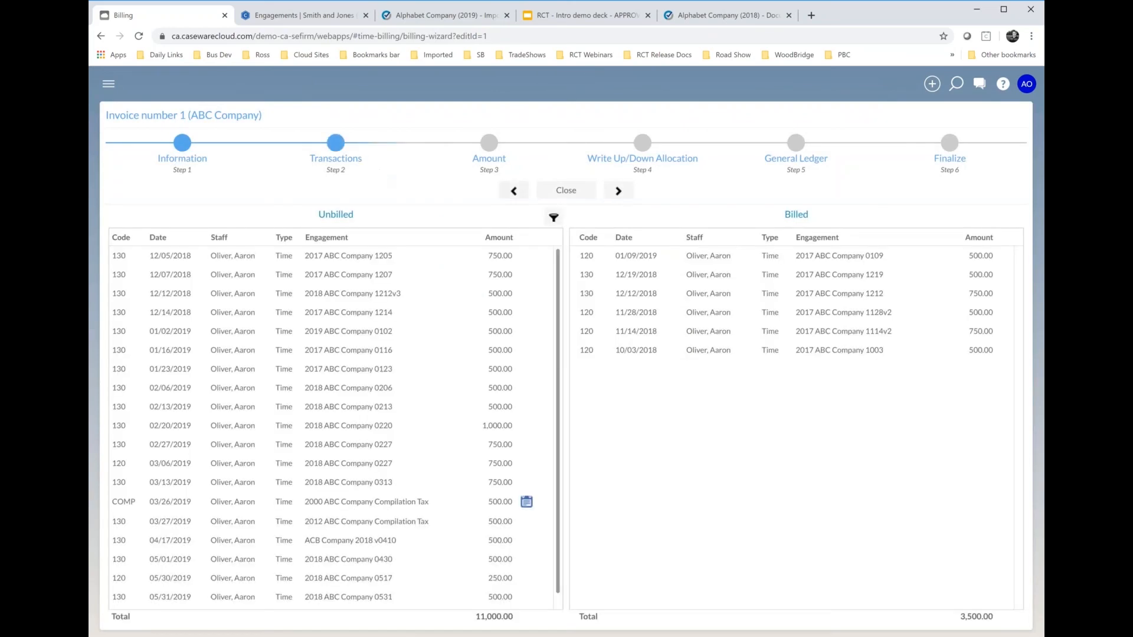
click(494, 163)
click(635, 165)
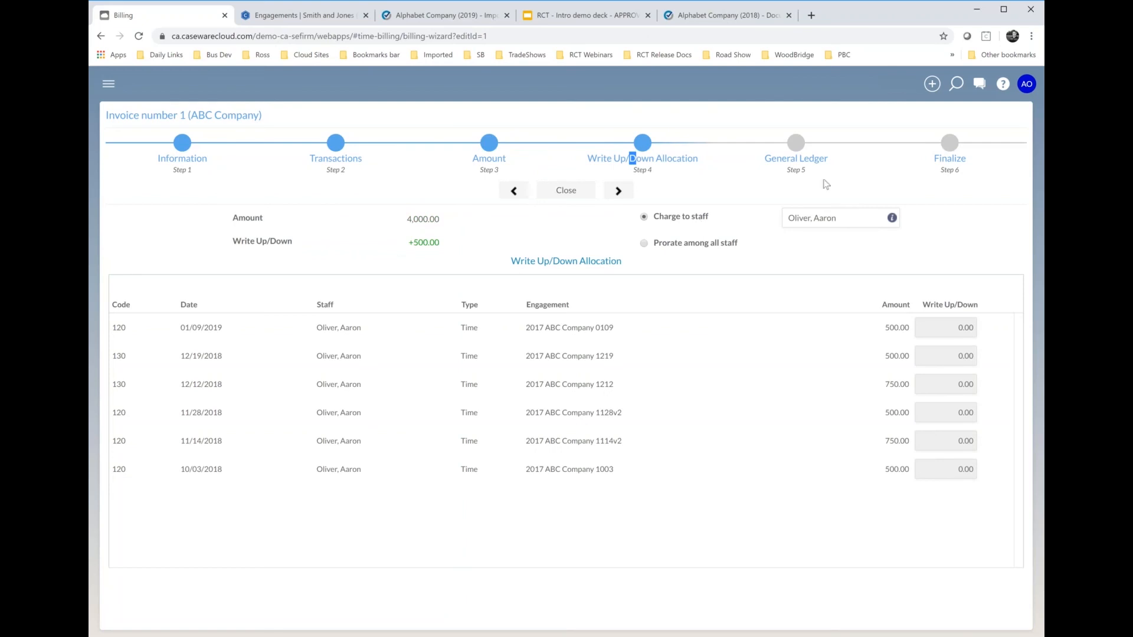
click(820, 160)
click(951, 163)
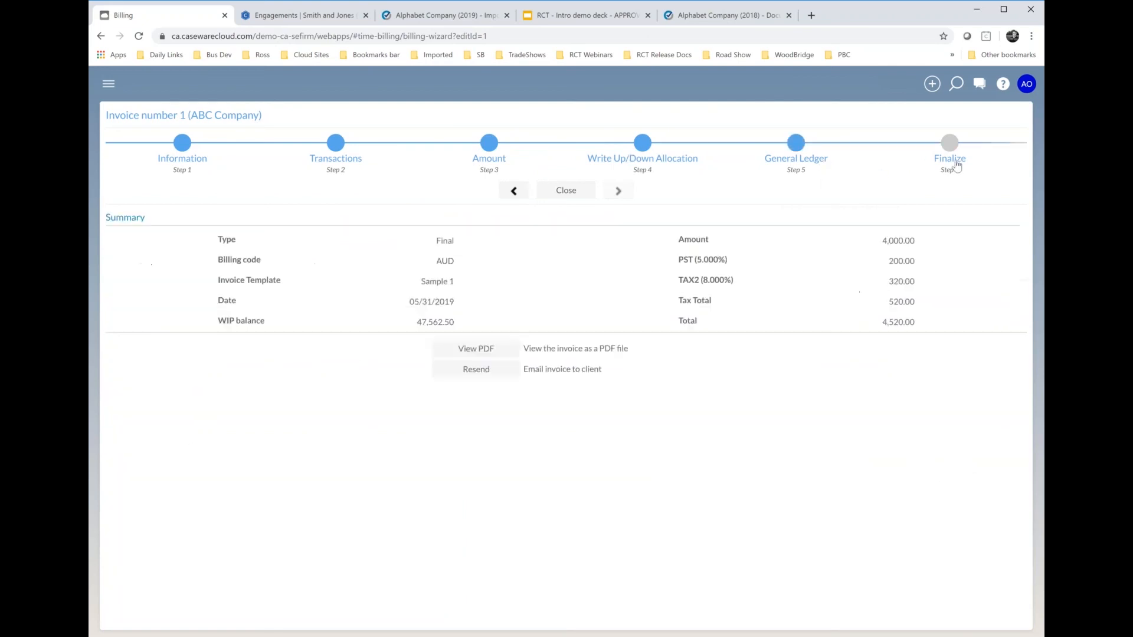
click(471, 372)
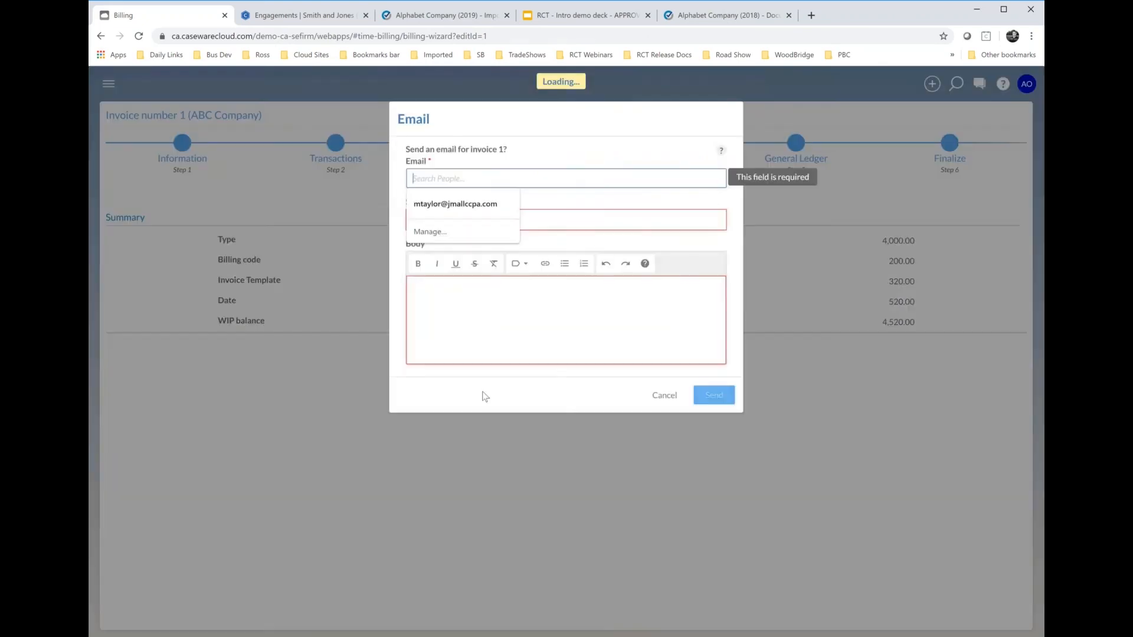
click(664, 395)
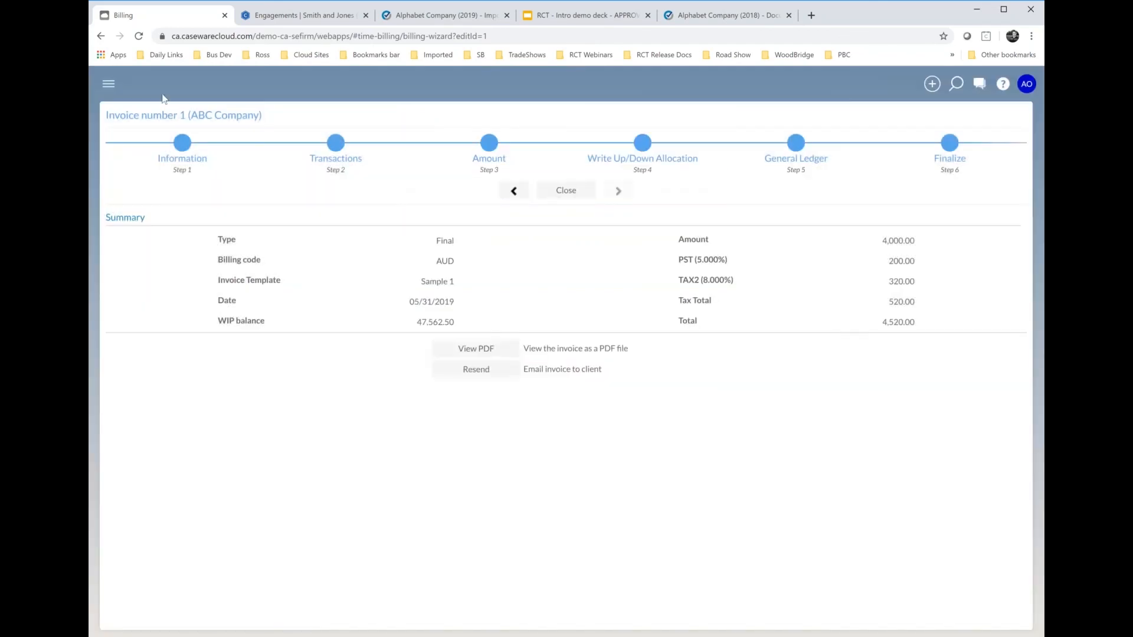
- Open Analysis and generate the detailed Time Productivity report grouped by staff
click(108, 83)
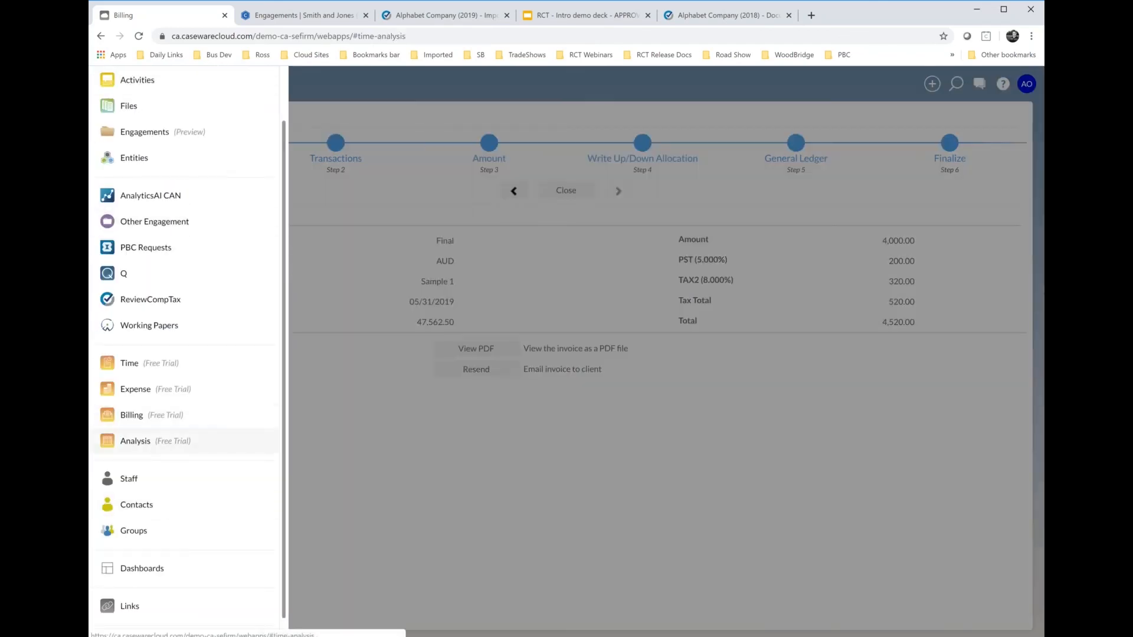
click(144, 439)
click(151, 159)
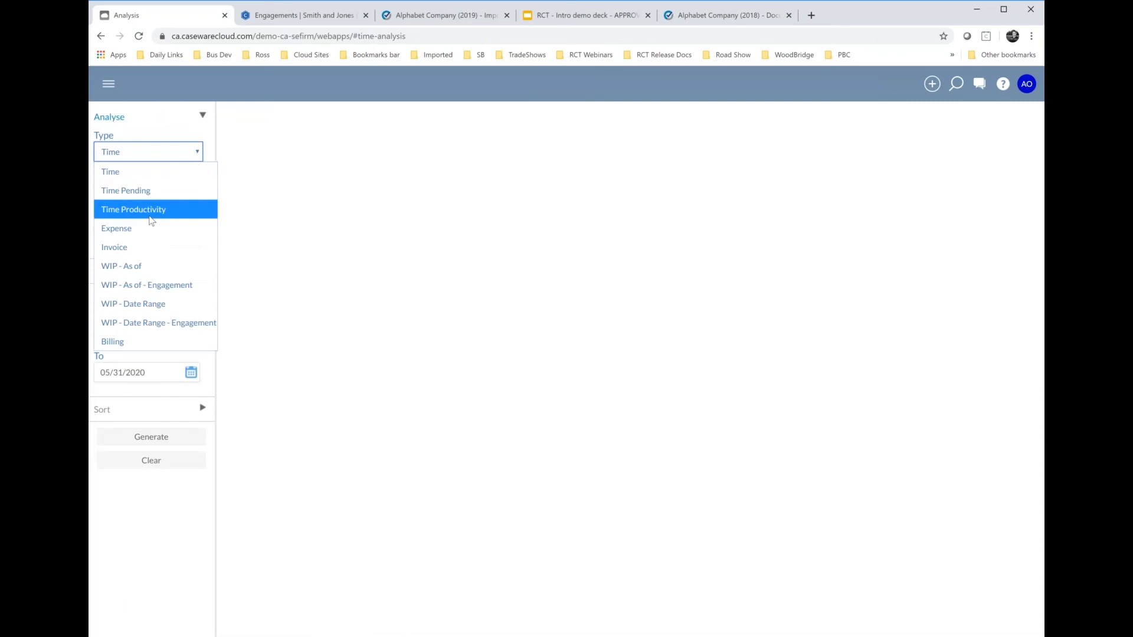
click(152, 211)
click(151, 437)
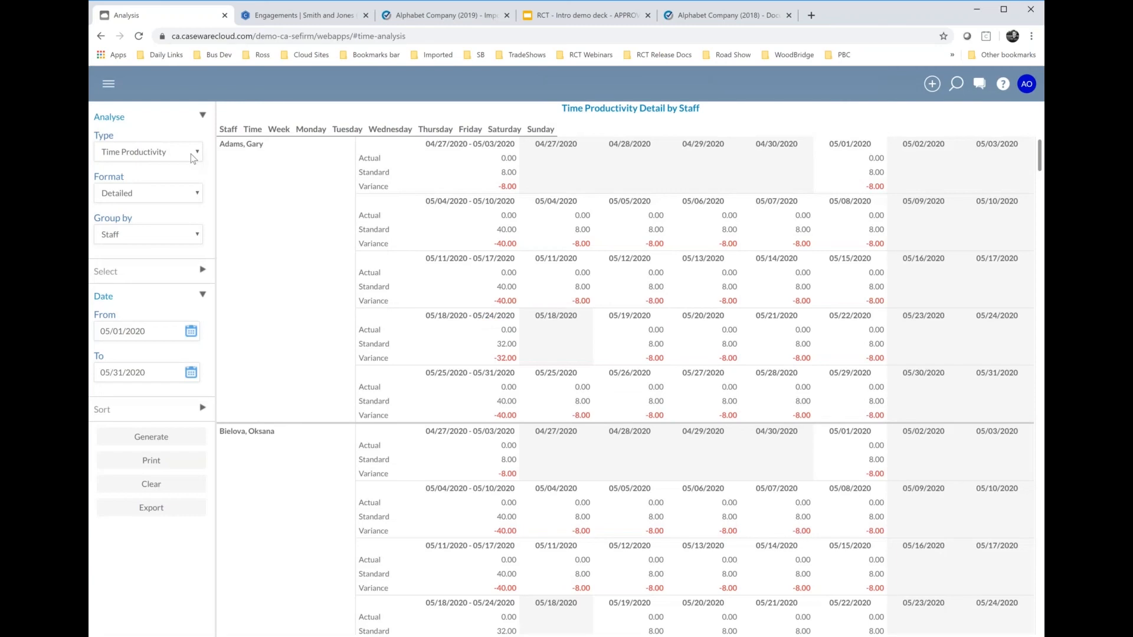
- Generate the detailed Time report grouped by staff, then check its CSV export option and dismiss it without exporting
click(192, 158)
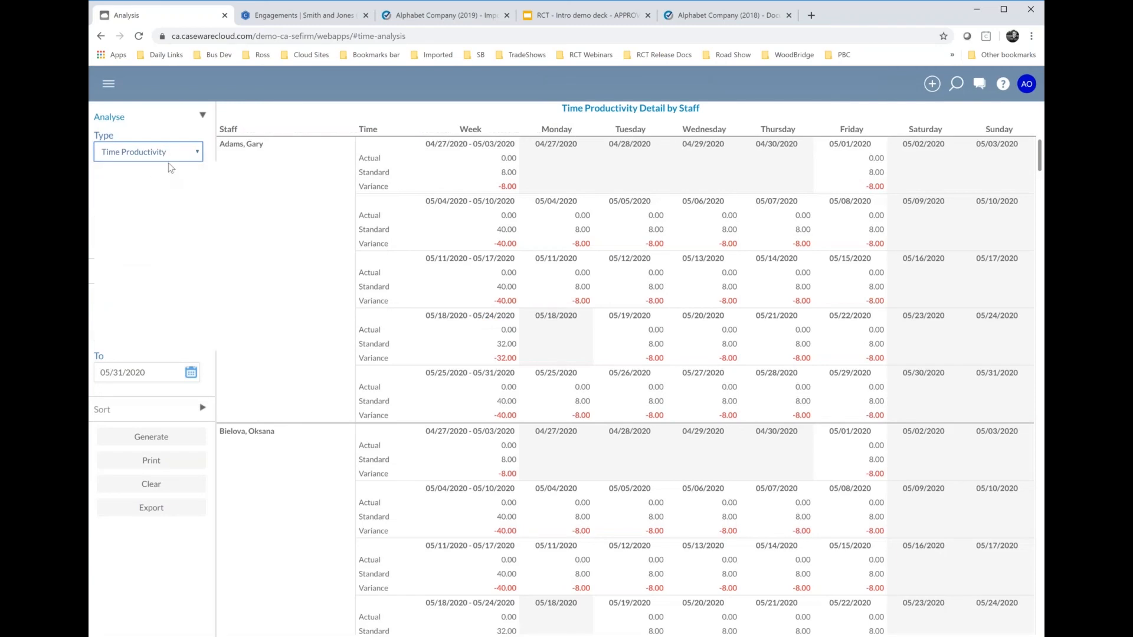
click(149, 176)
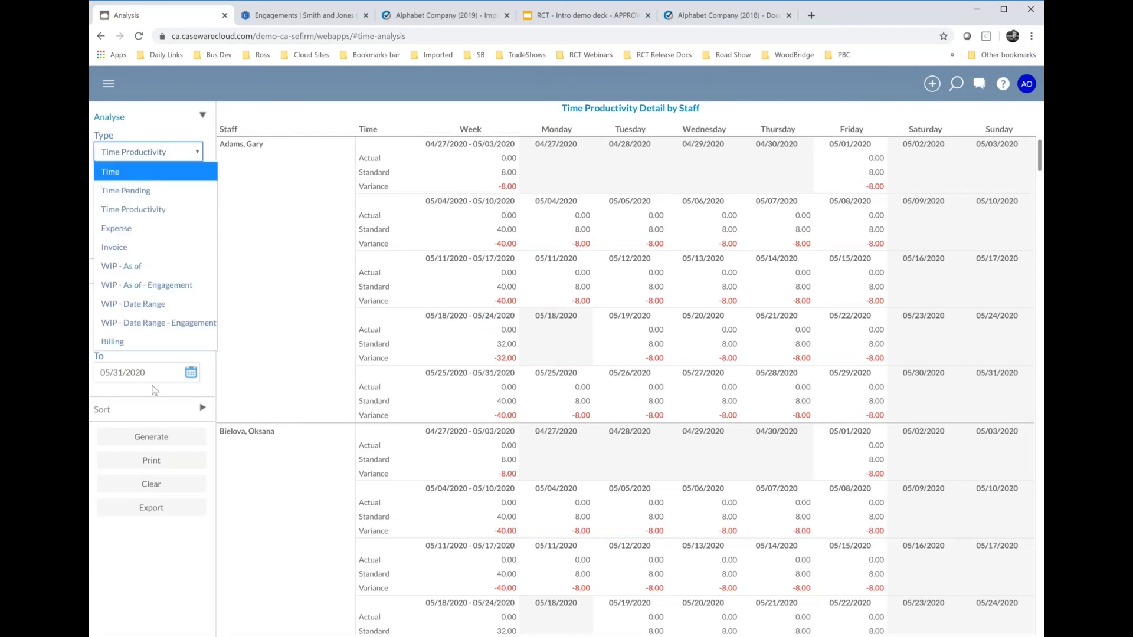
click(155, 438)
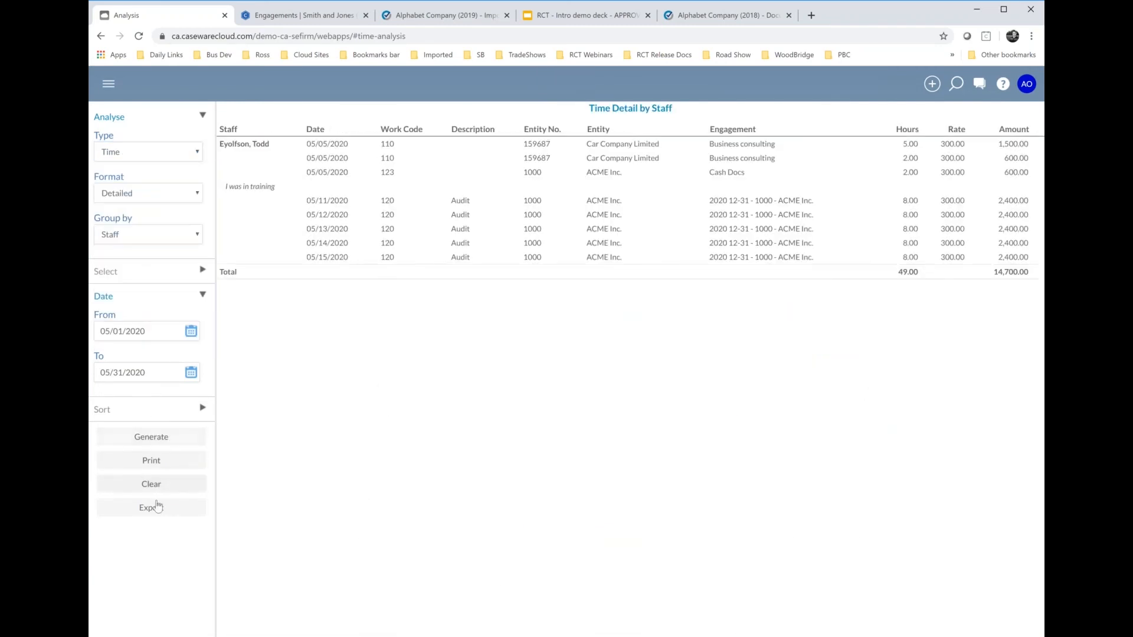
click(156, 508)
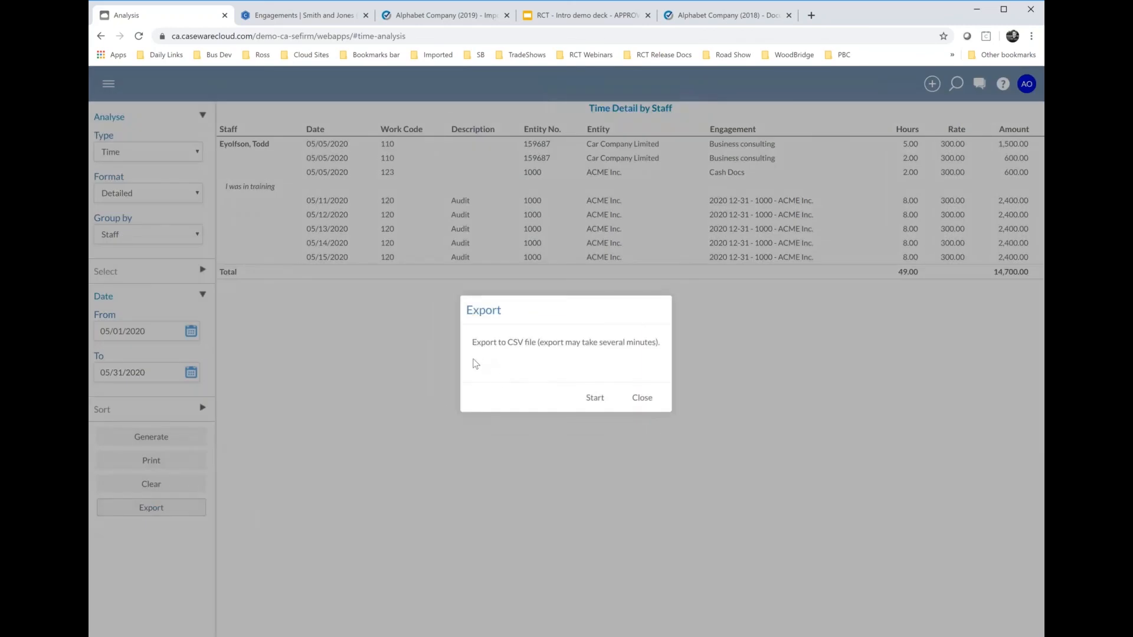
key(Escape)
- Open the first Activities dashboard from the list of dashboards
click(109, 83)
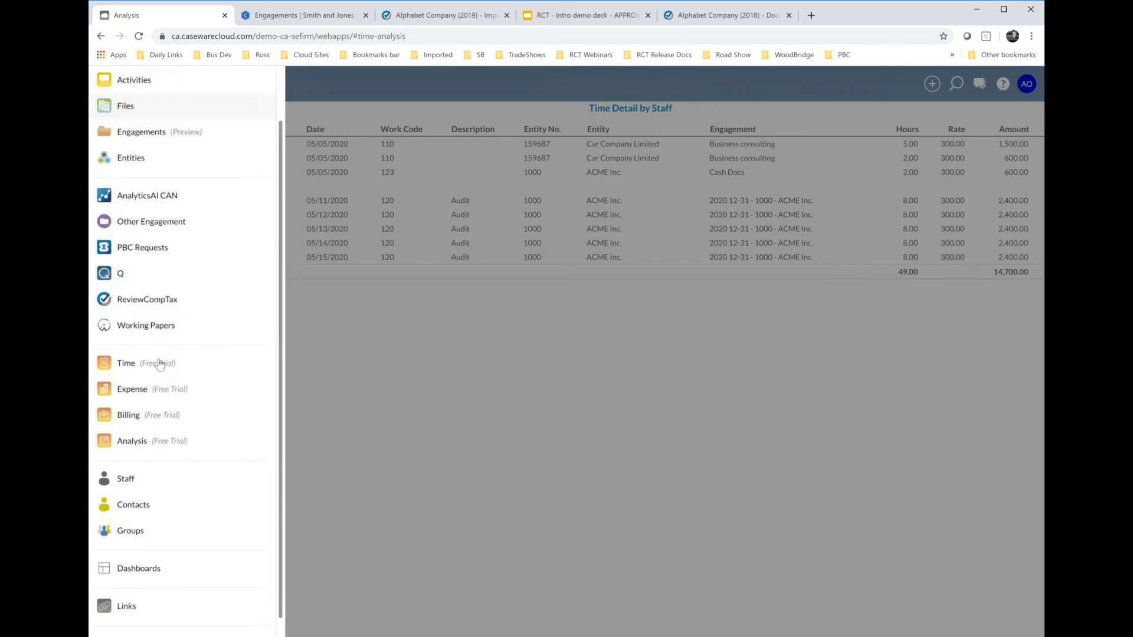
scroll(165, 449, down, 1)
right_click(132, 545)
key(Escape)
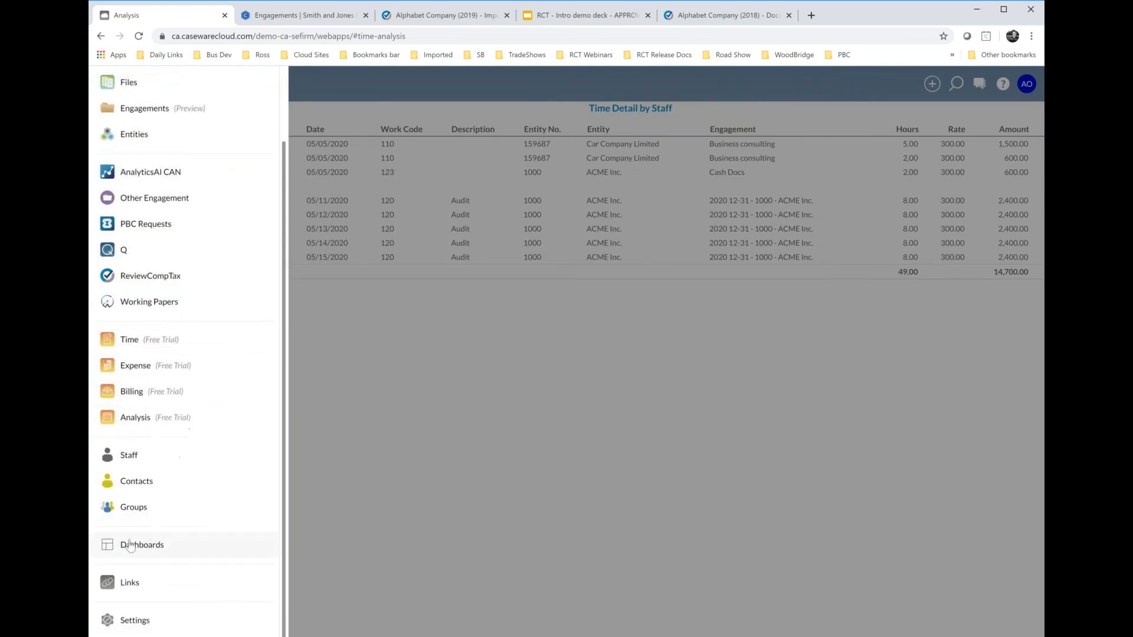
click(130, 545)
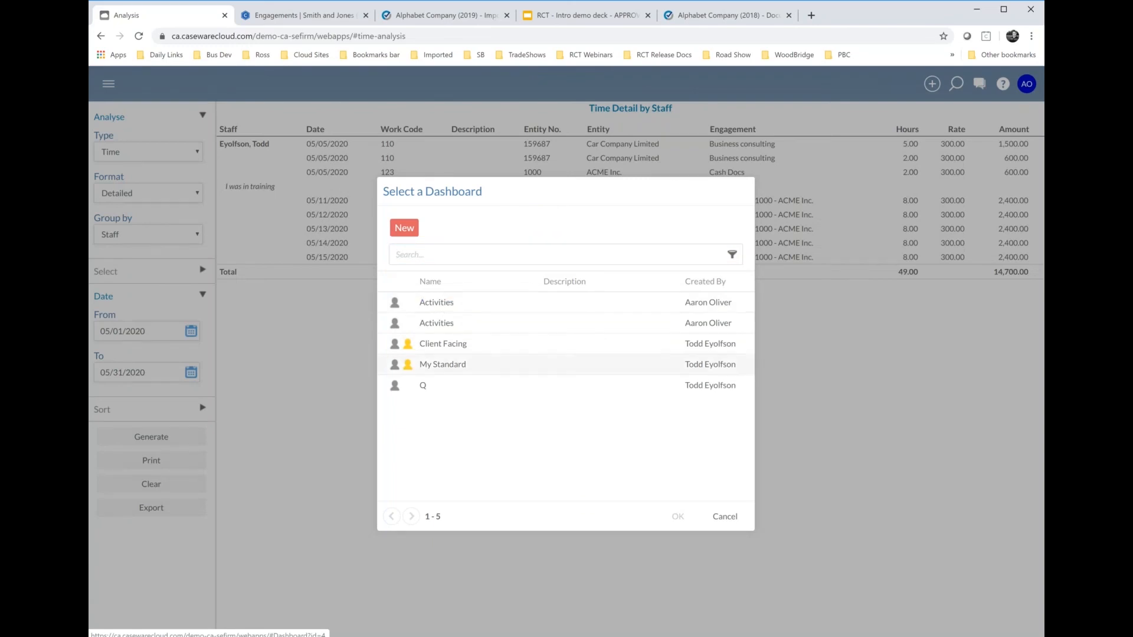
click(433, 305)
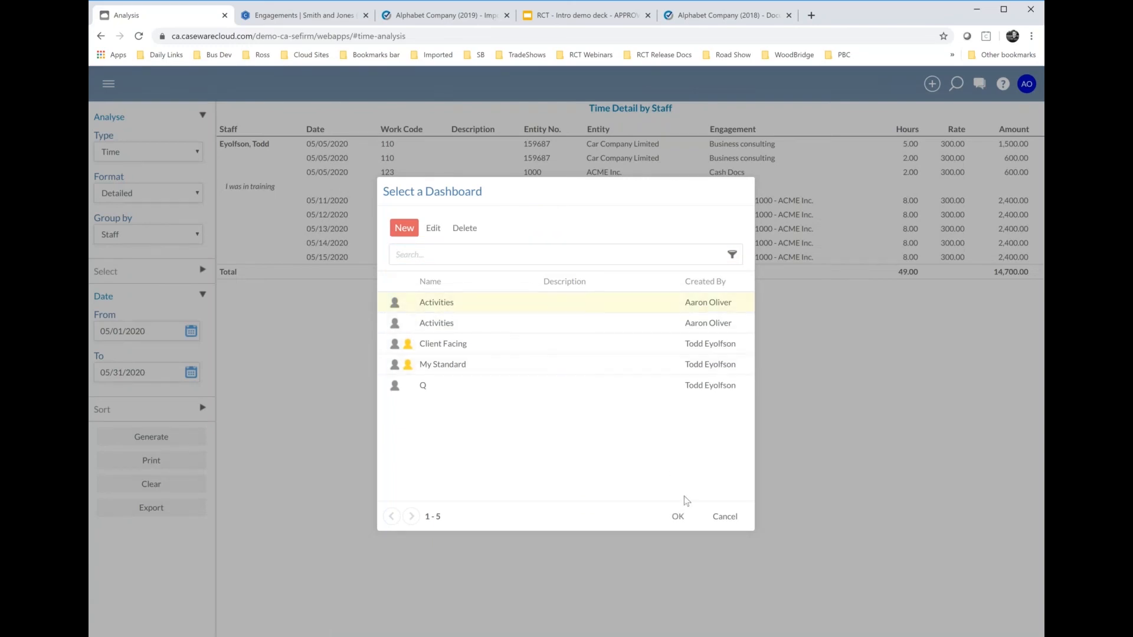
click(676, 517)
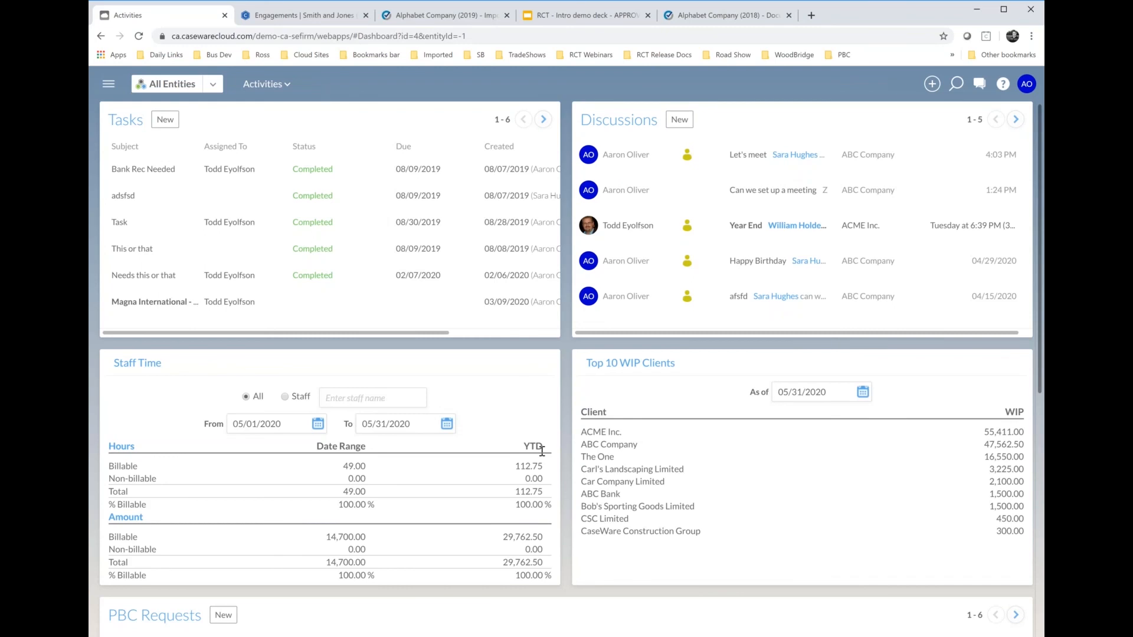
- Browse the Activities dashboard's widgets and view the details of the first ReviewCompTax engagement
scroll(507, 242, down, 8)
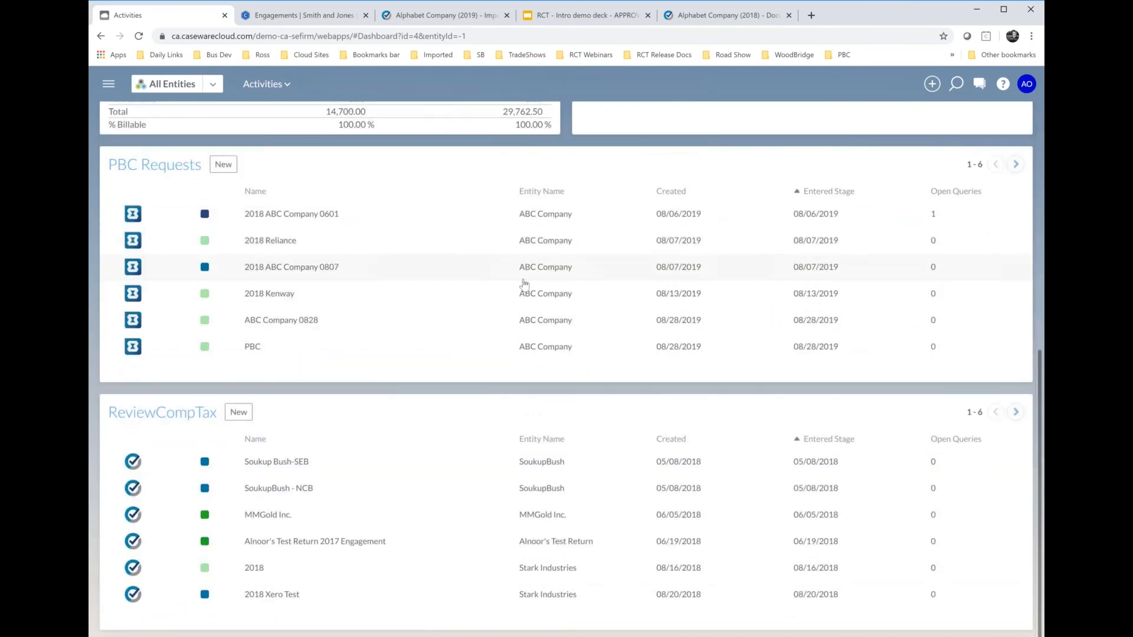
scroll(524, 284, up, 8)
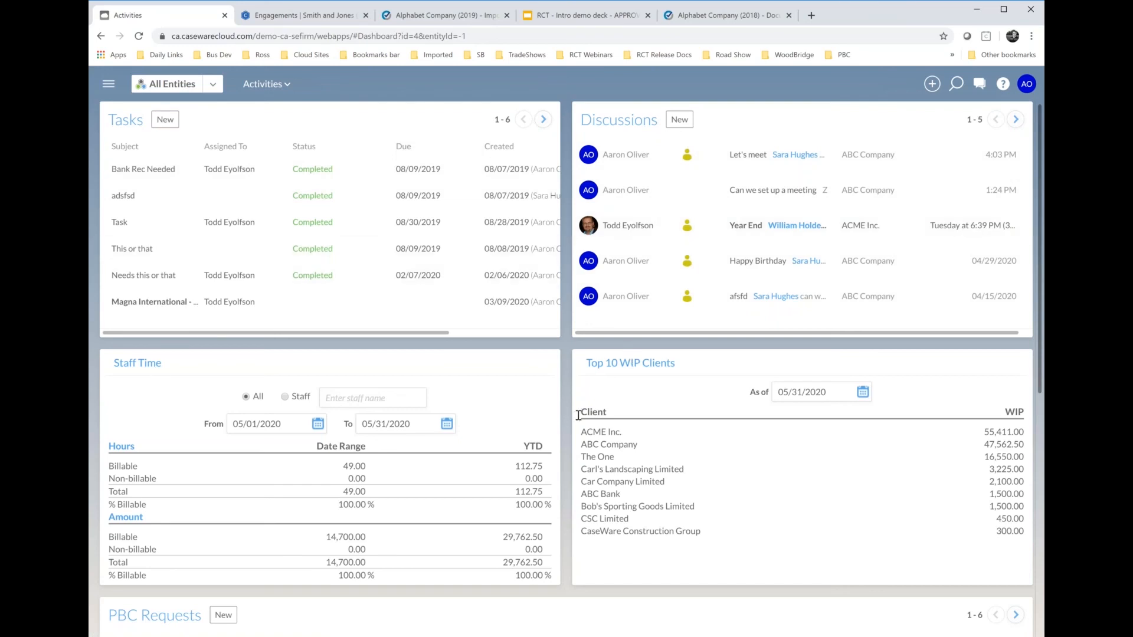
scroll(456, 413, down, 7)
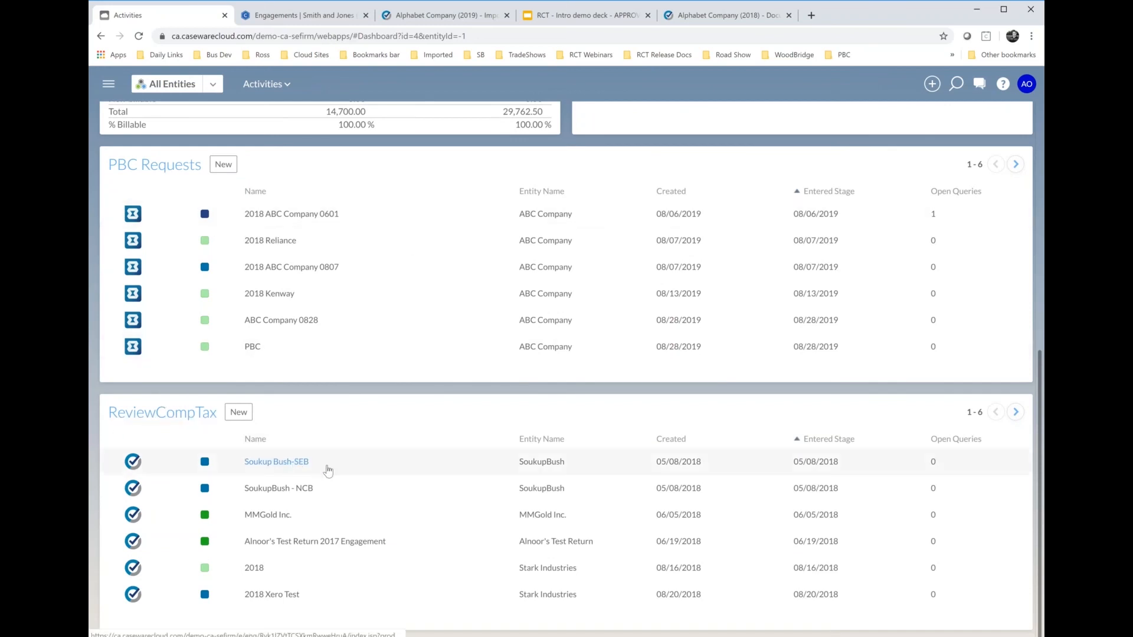
click(295, 463)
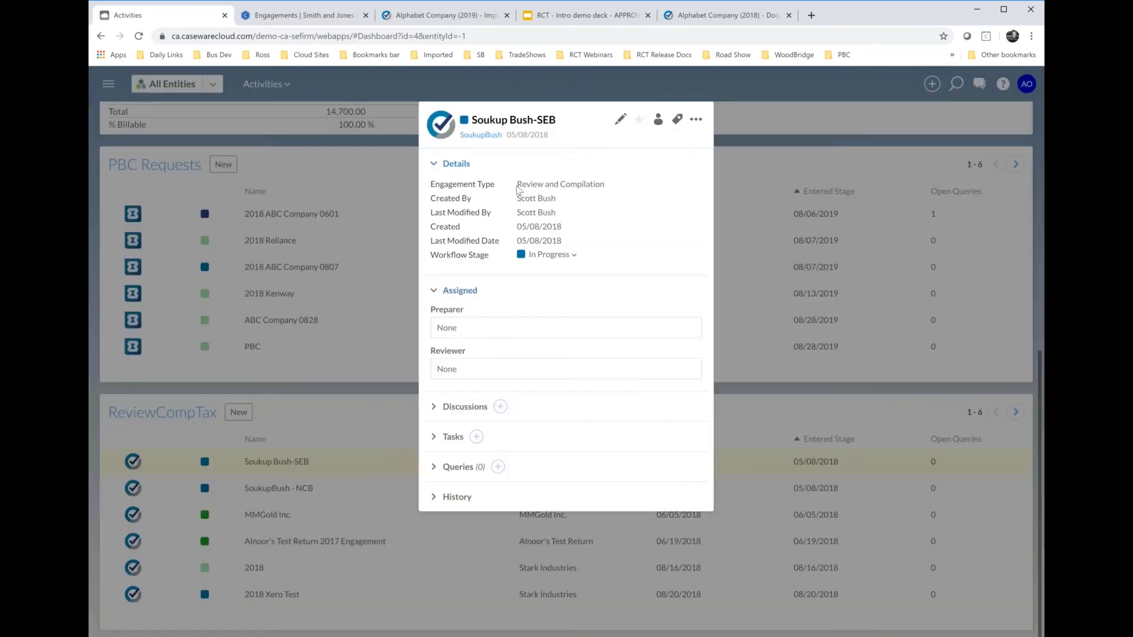
click(343, 144)
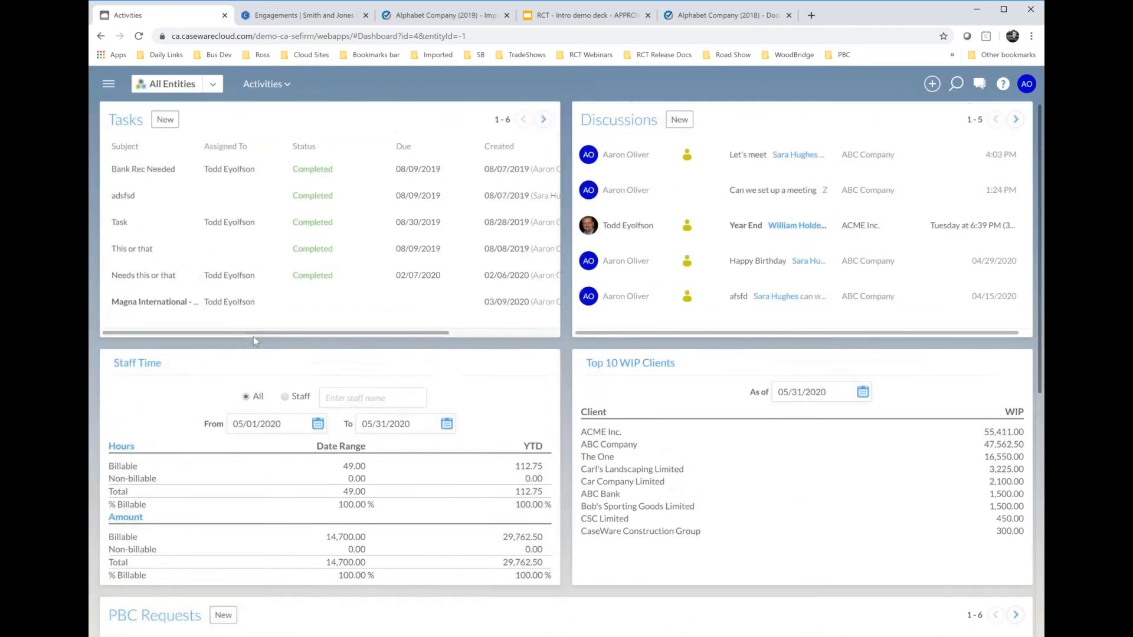
- Put the Activities dashboard into edit mode, check what content can be added, and cancel editing
click(108, 84)
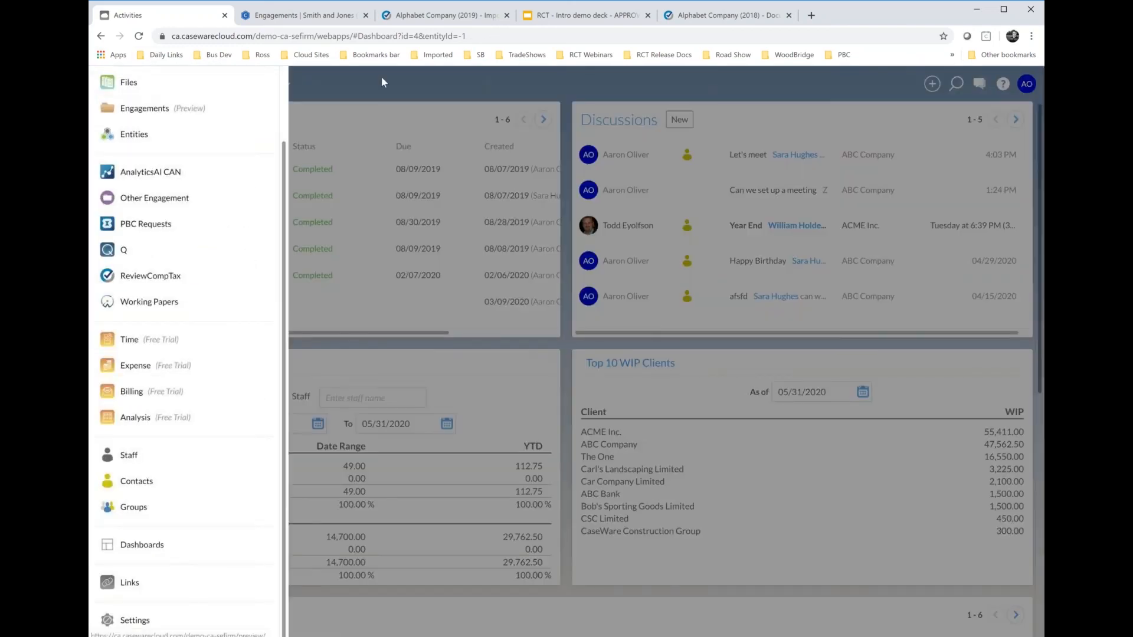
click(291, 84)
click(287, 84)
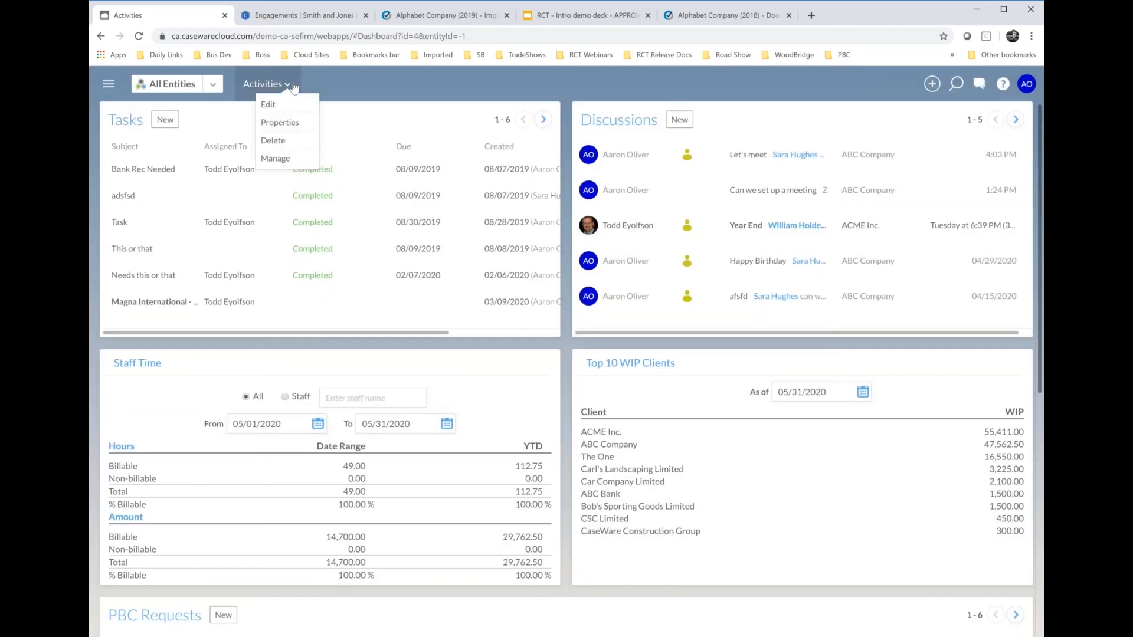
click(267, 105)
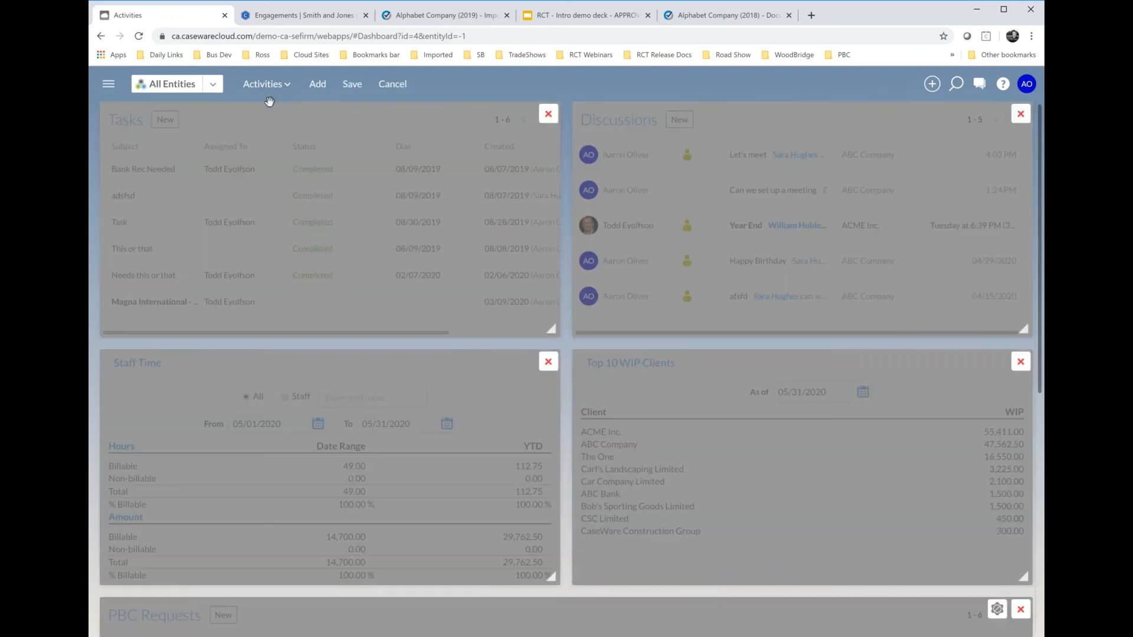
click(319, 86)
click(118, 149)
click(456, 81)
click(394, 87)
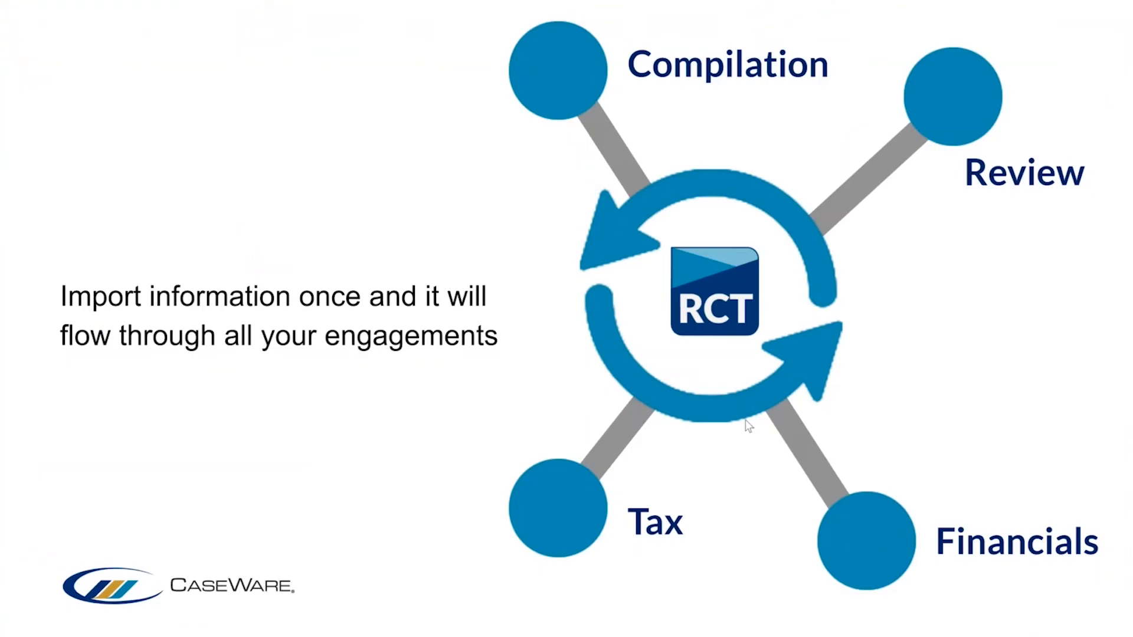
click(454, 349)
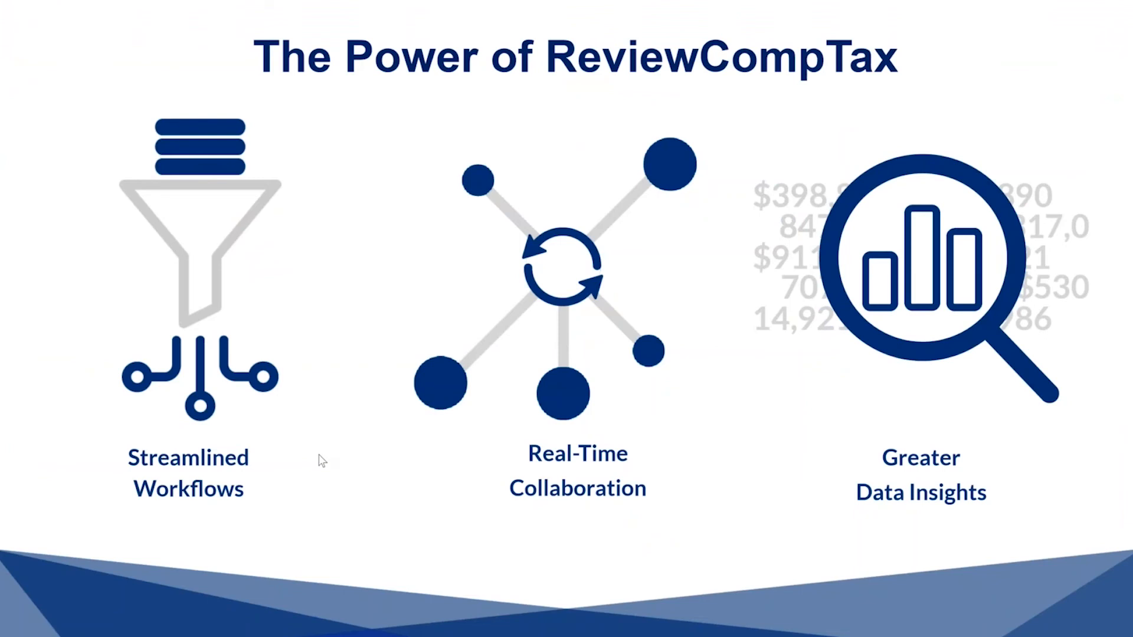